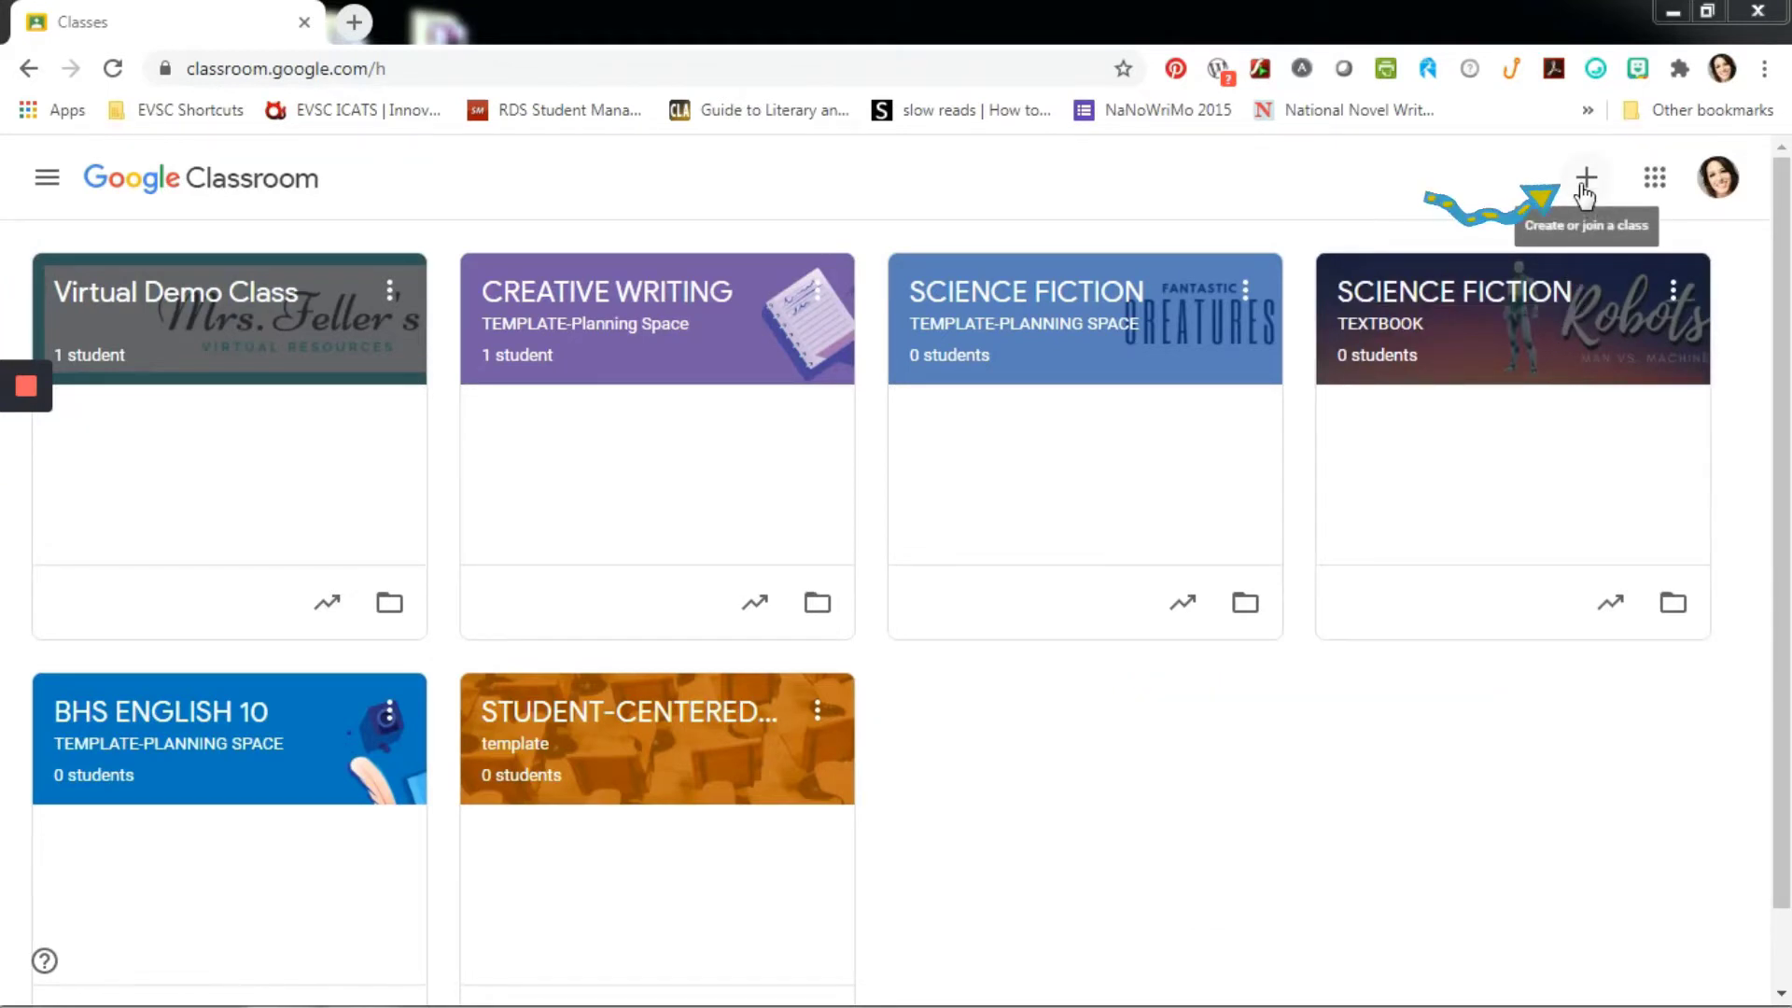
Create a new class named "English 10" with the section "period 6".
{"action": "left_click", "coordinate": [1585, 191]}
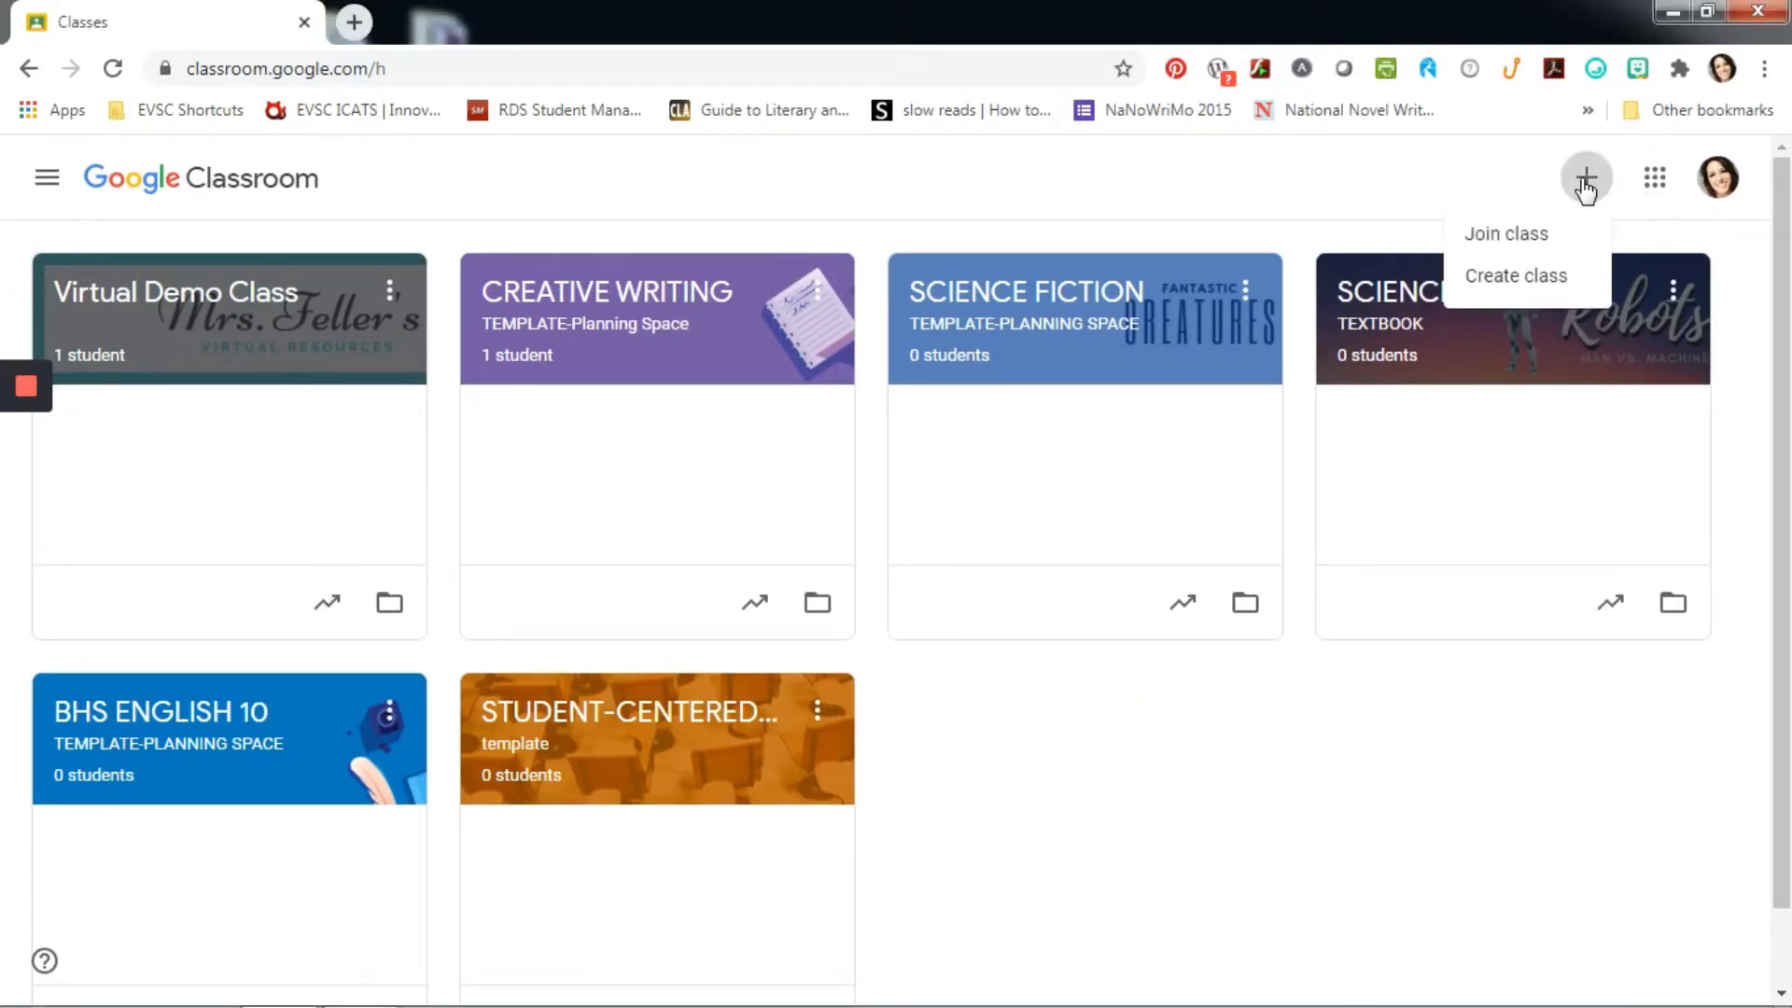
{"action": "left_click", "coordinate": [1535, 282]}
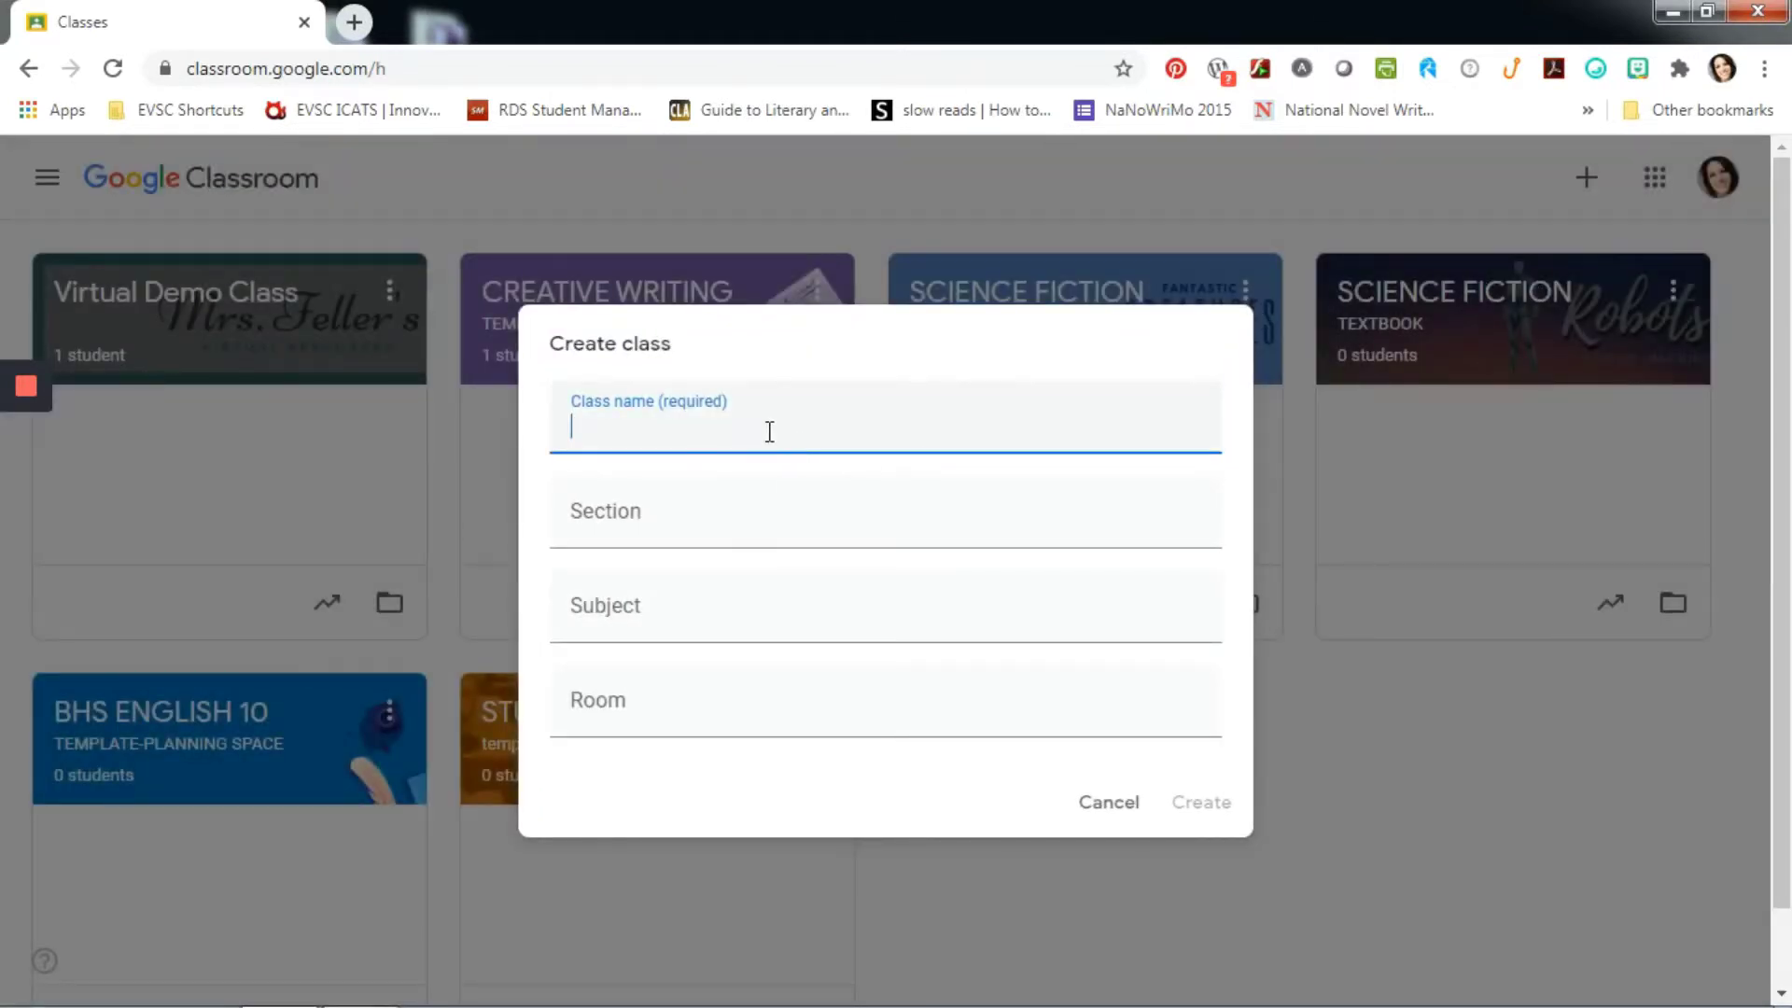
{"action": "type", "text": "English 10"}
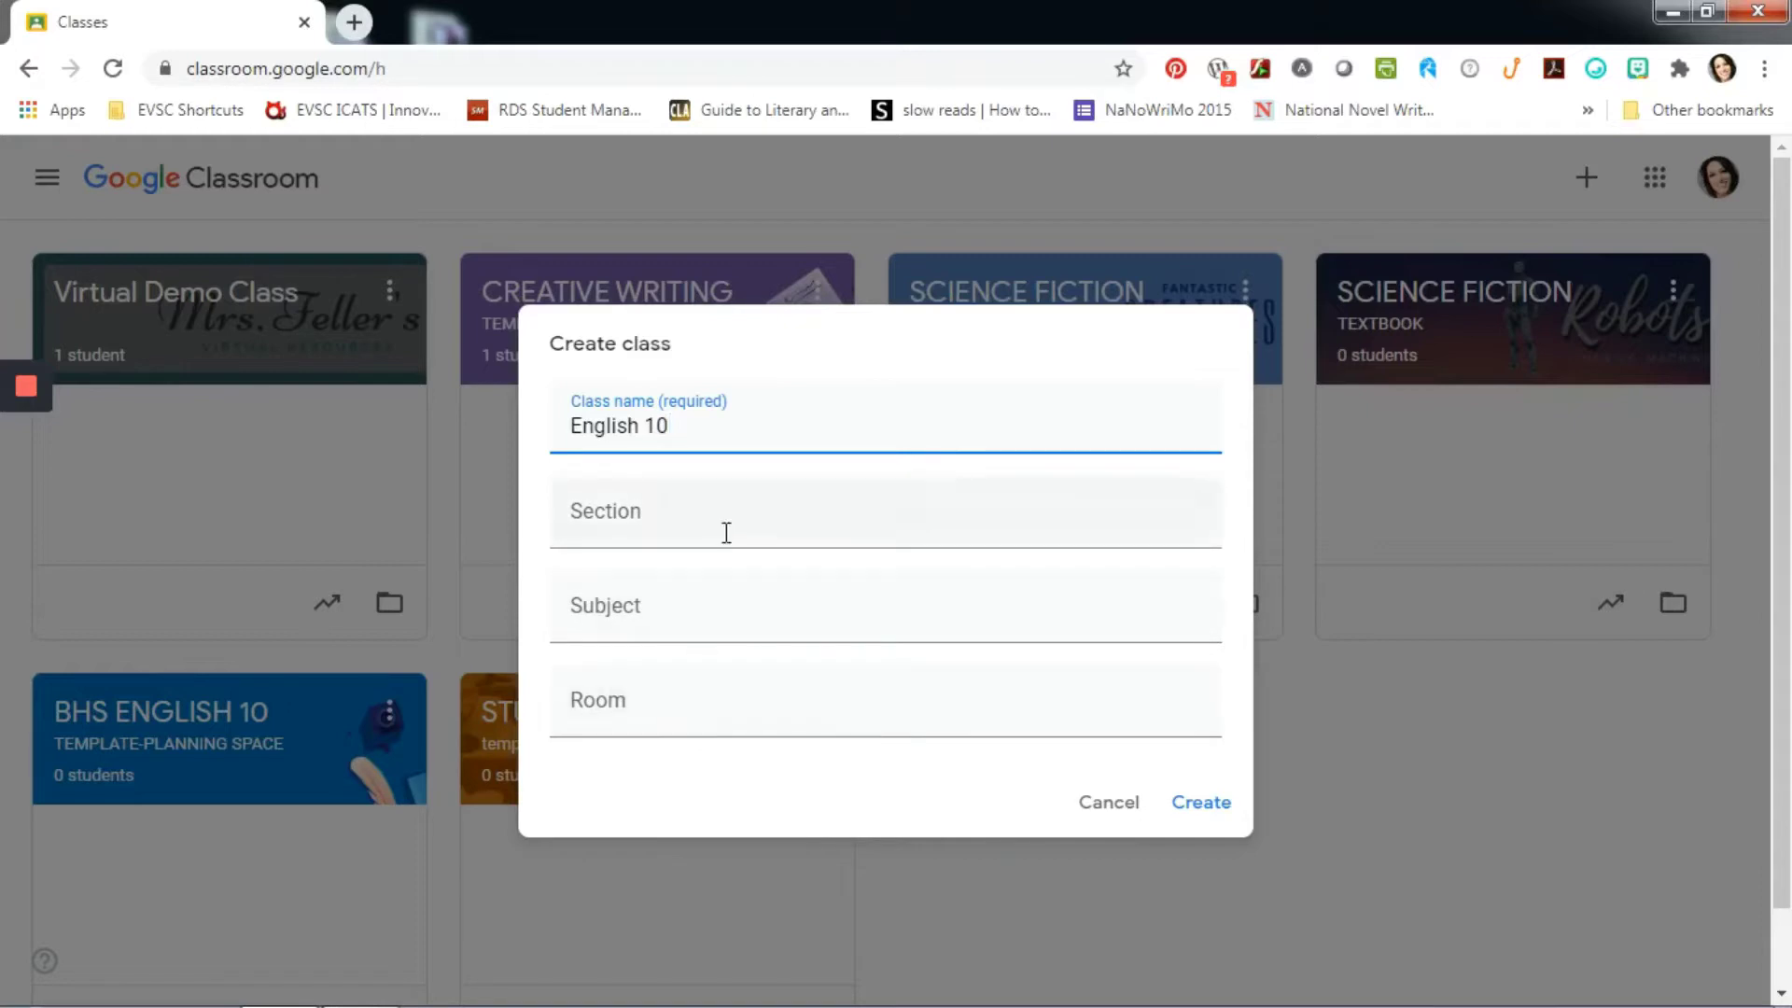
{"action": "left_click", "coordinate": [626, 517]}
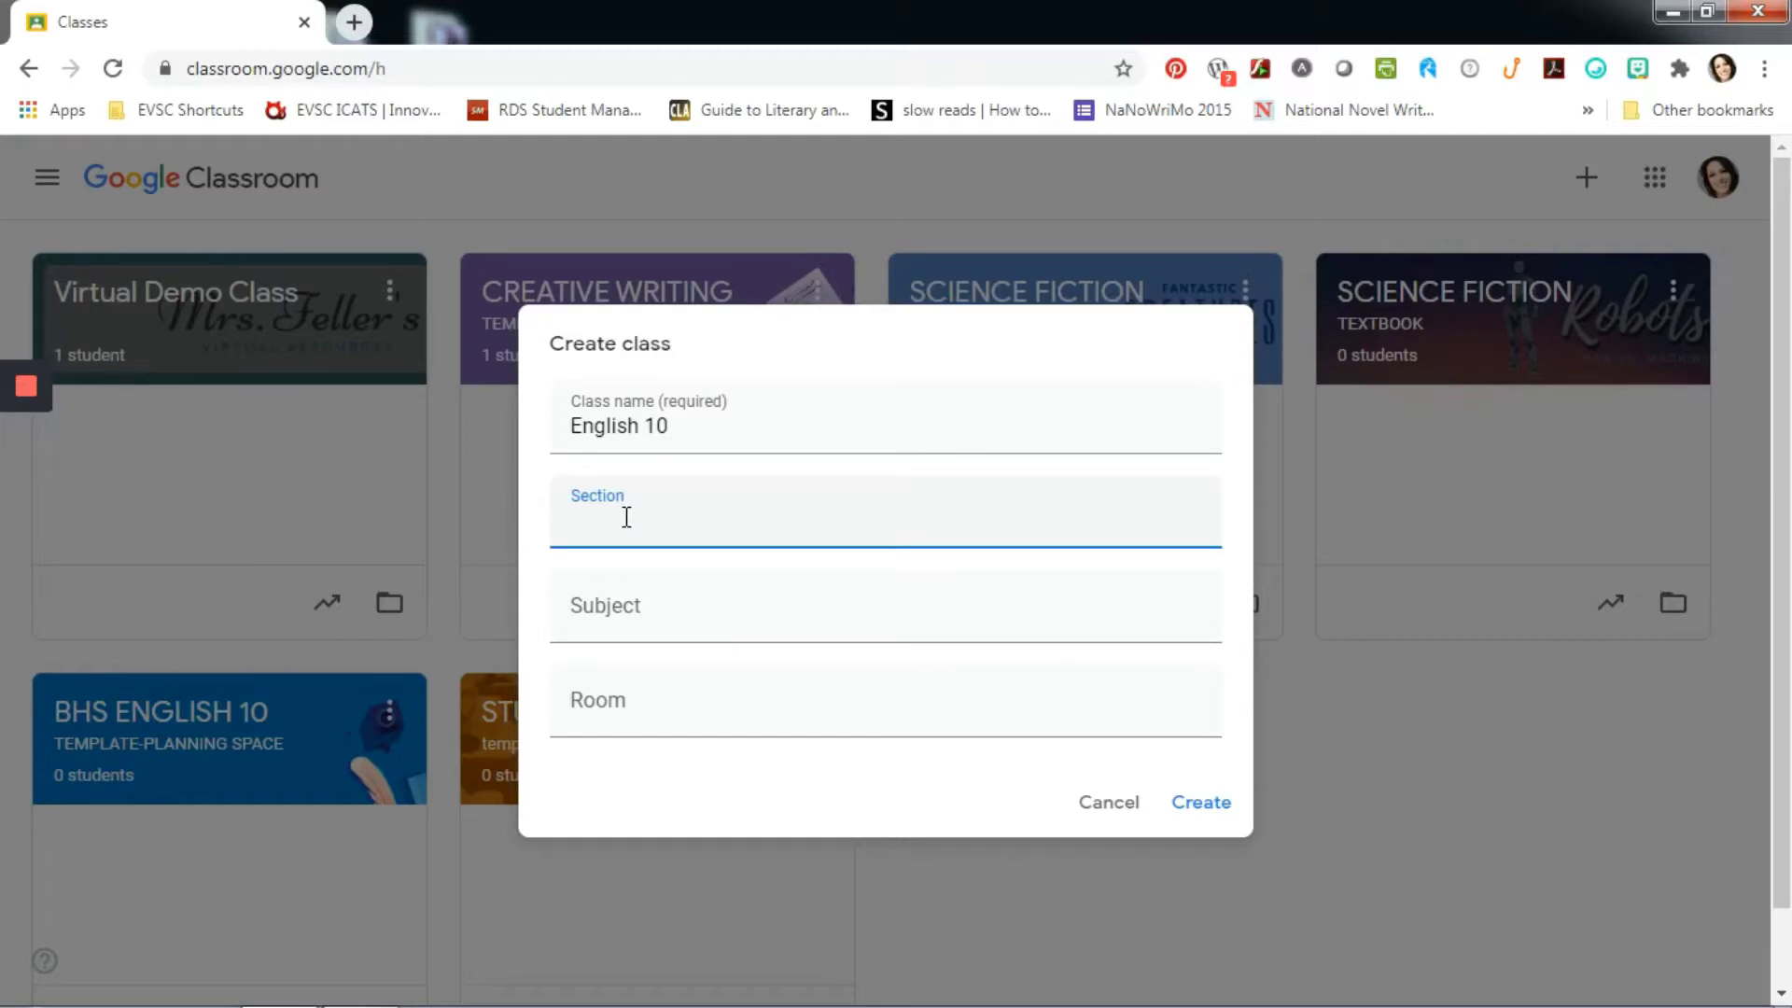
{"action": "type", "text": "period 6"}
{"action": "left_click", "coordinate": [1218, 808]}
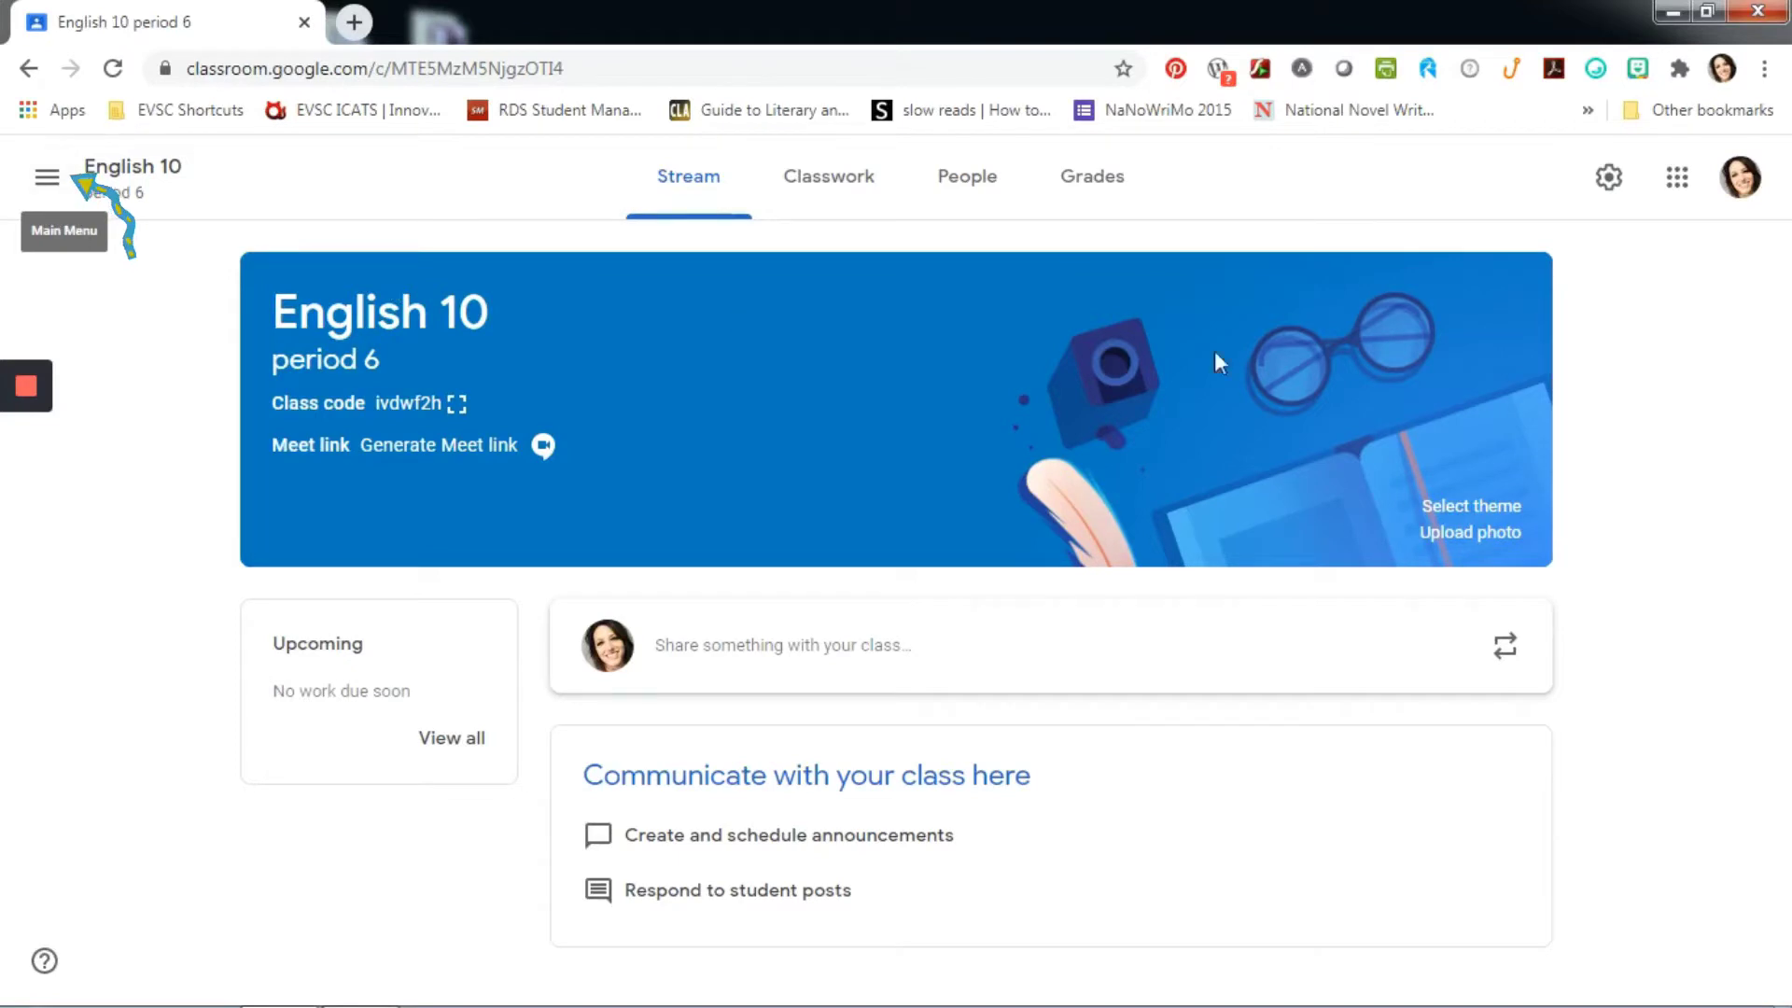
Review the class details, general and grading sections of the class settings, and return to the class stream without changes.
{"action": "left_click", "coordinate": [1608, 182]}
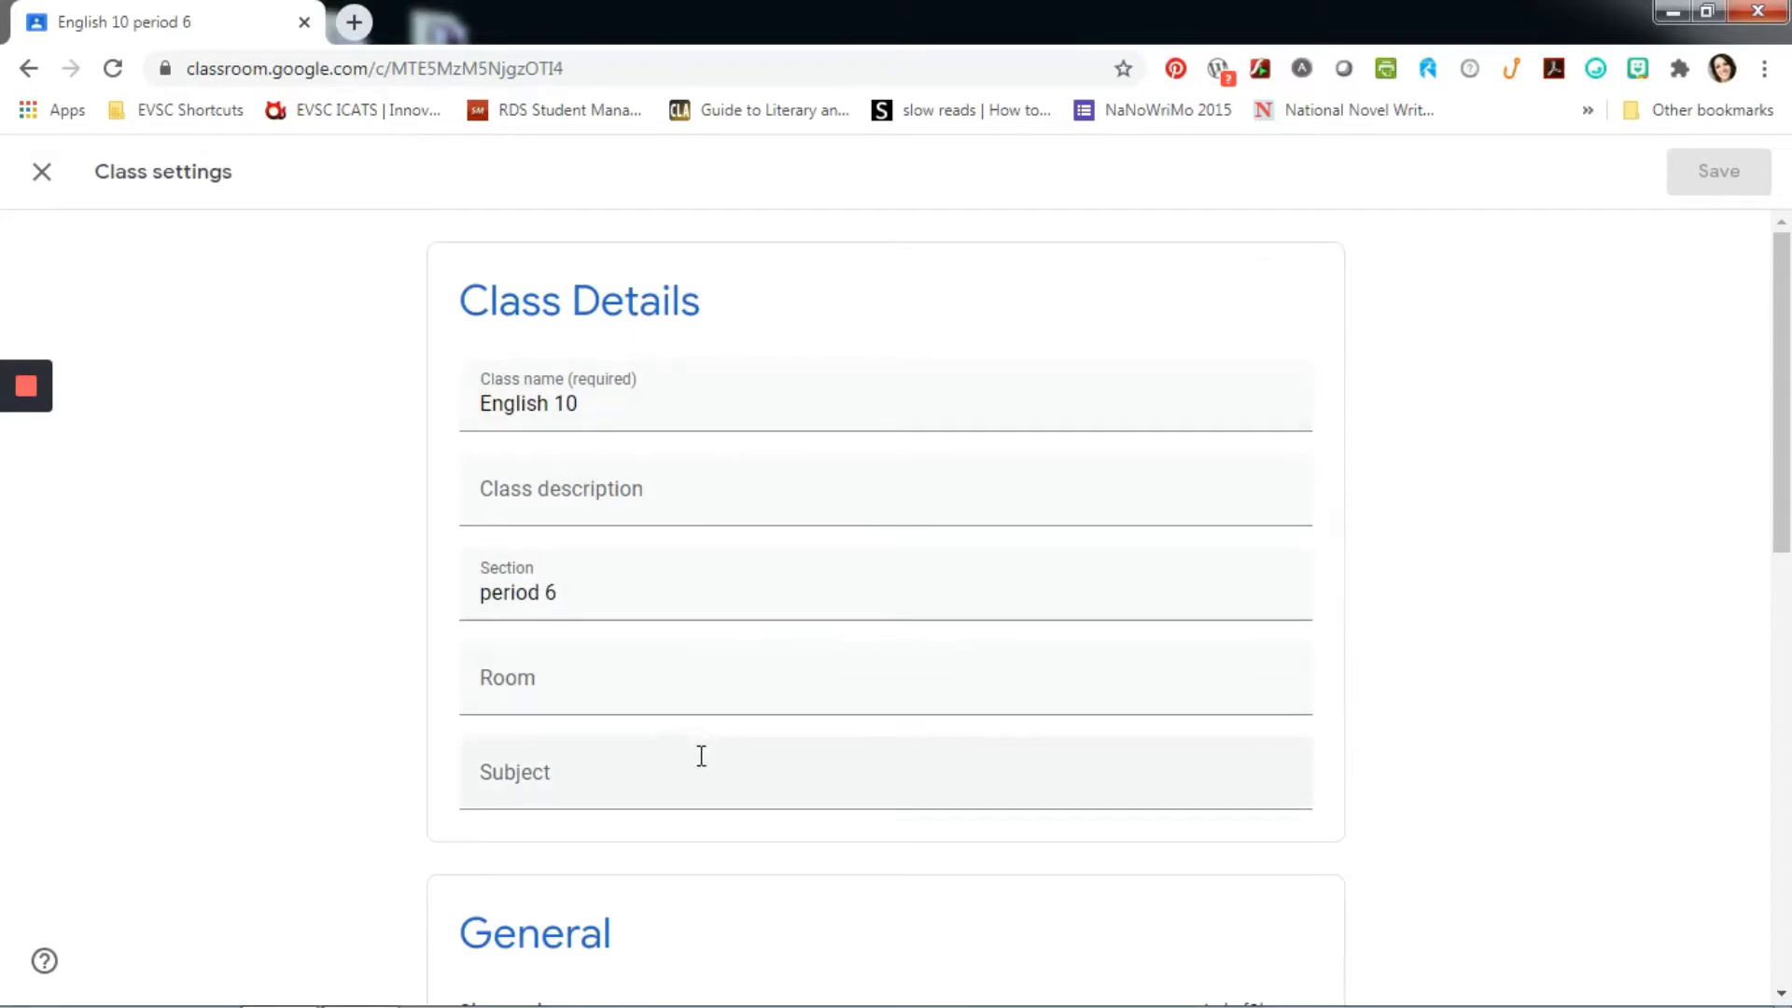
{"action": "scroll", "coordinate": [707, 760], "scroll_direction": "down", "scroll_amount": 7}
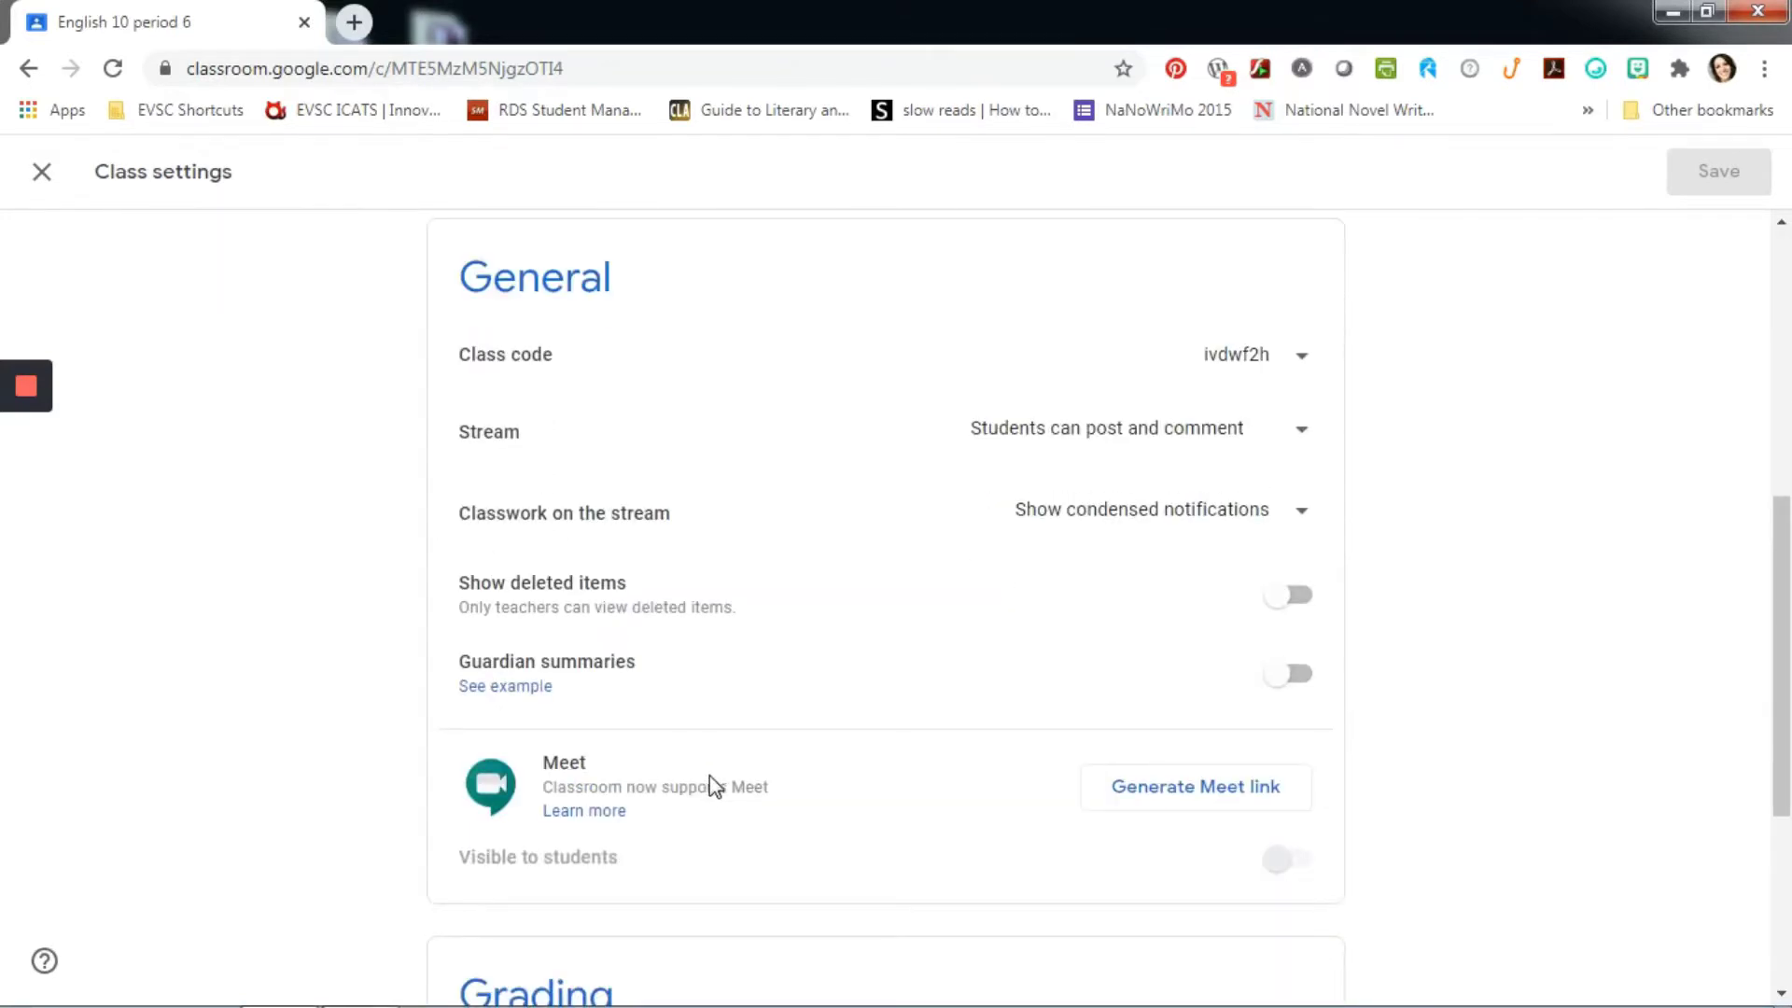
{"action": "scroll", "coordinate": [711, 782], "scroll_direction": "down", "scroll_amount": 4}
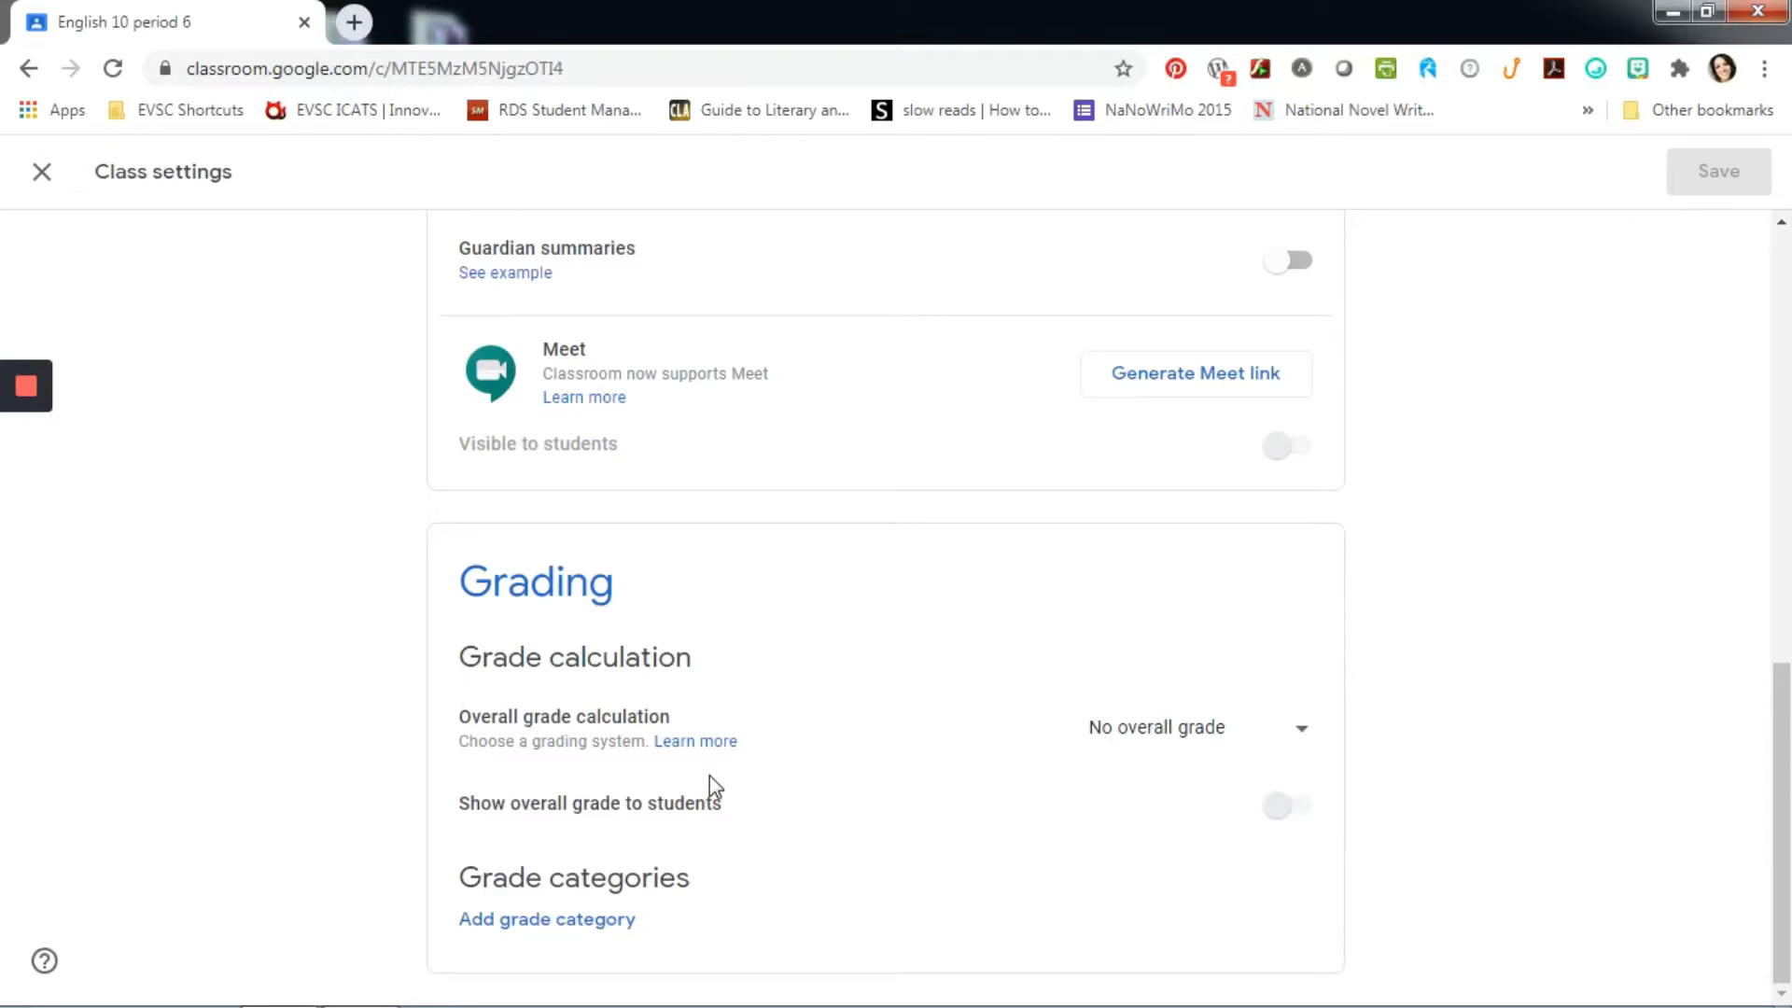
{"action": "scroll", "coordinate": [709, 776], "scroll_direction": "up", "scroll_amount": 10}
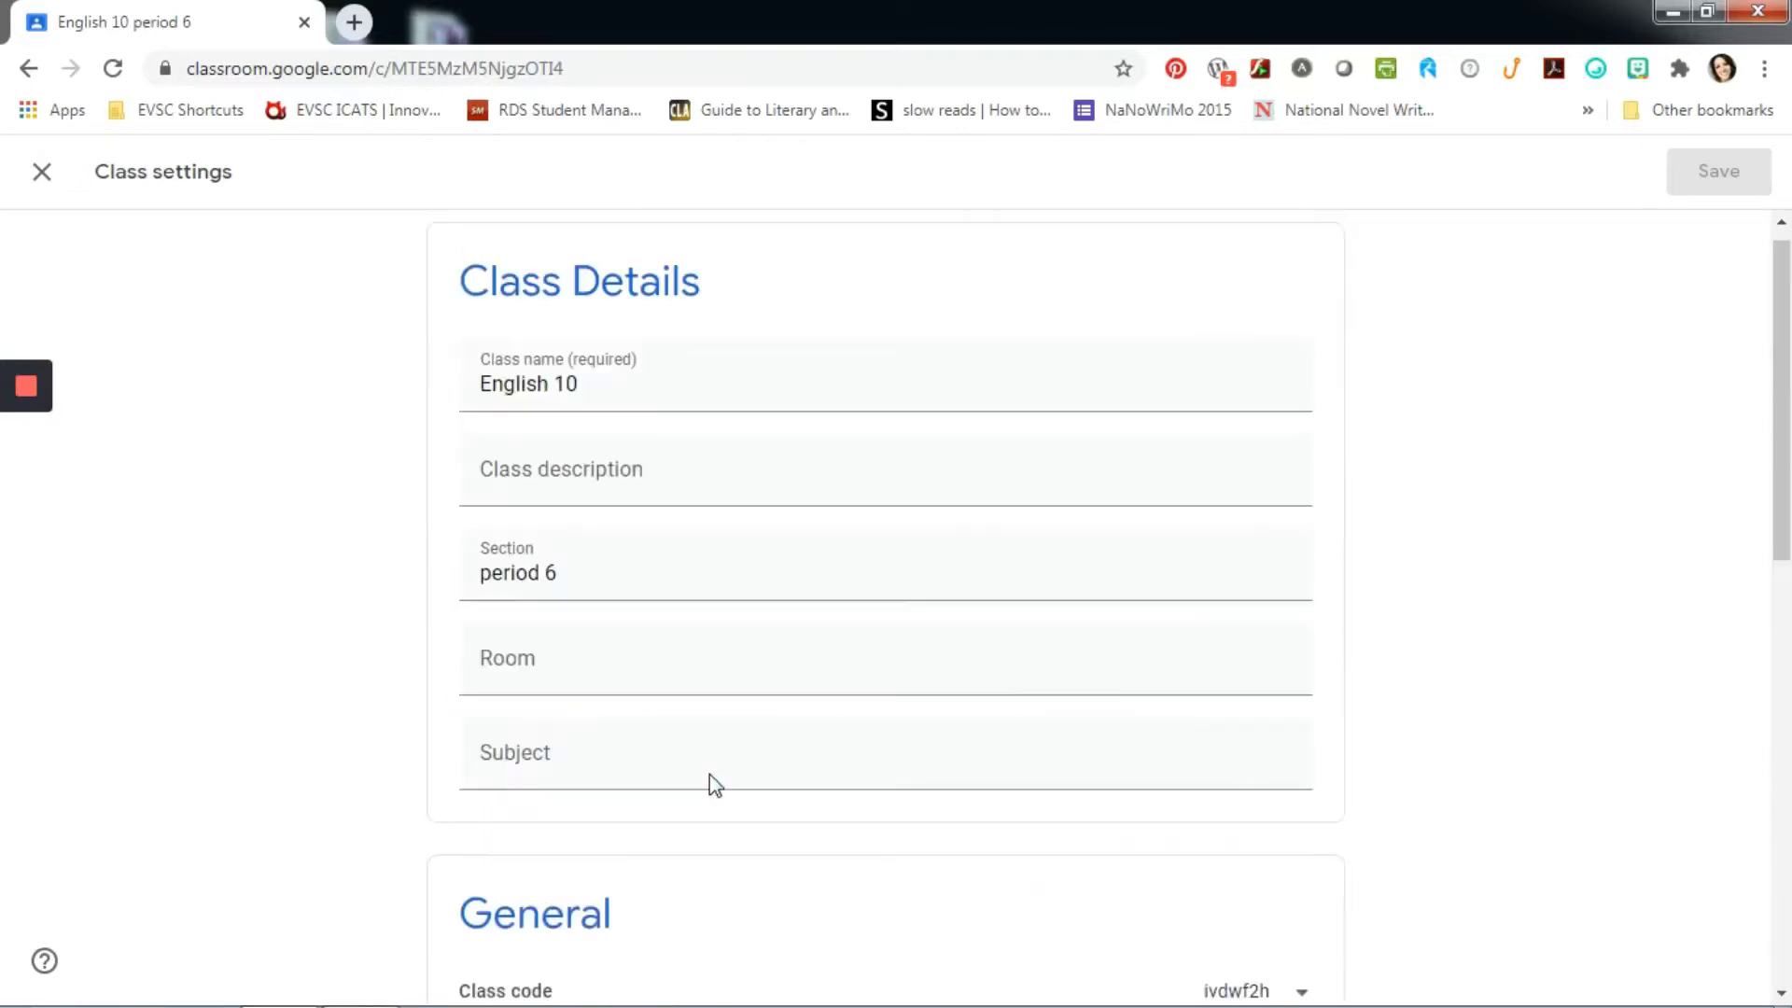
{"action": "left_click", "coordinate": [42, 172]}
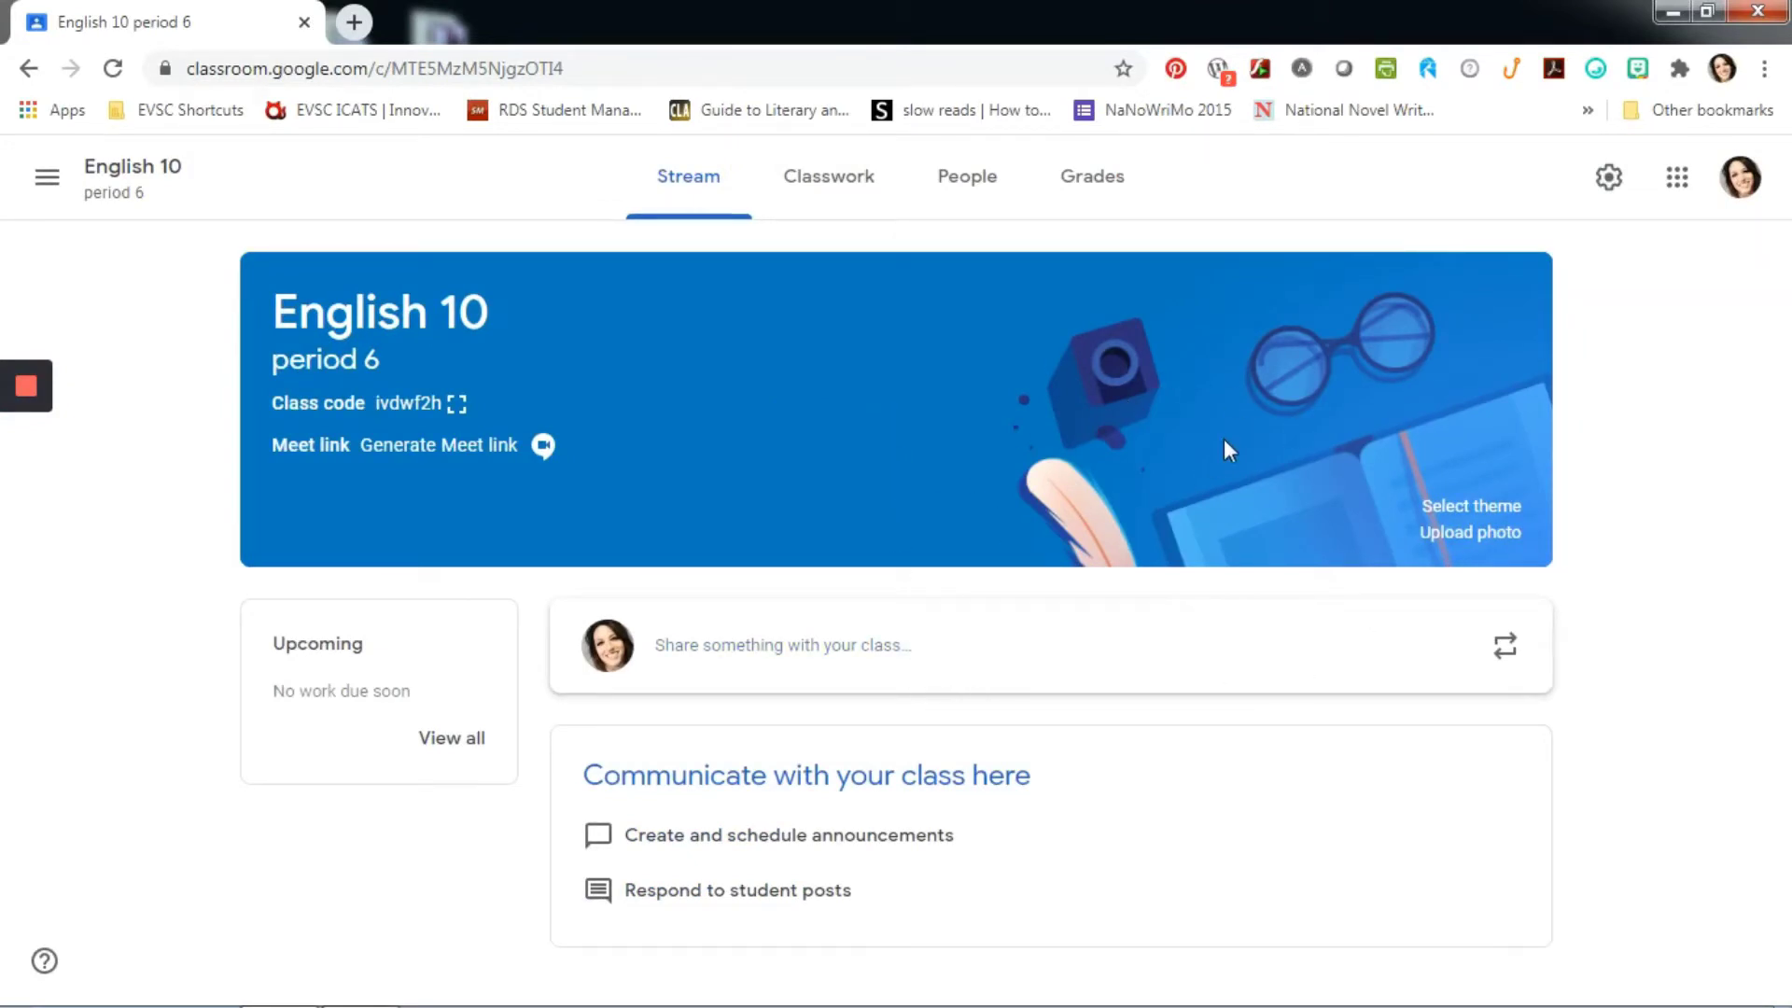
Browse the theme gallery categories and apply the blue English & History theme with the book, quill and glasses.
{"action": "left_click", "coordinate": [1489, 511]}
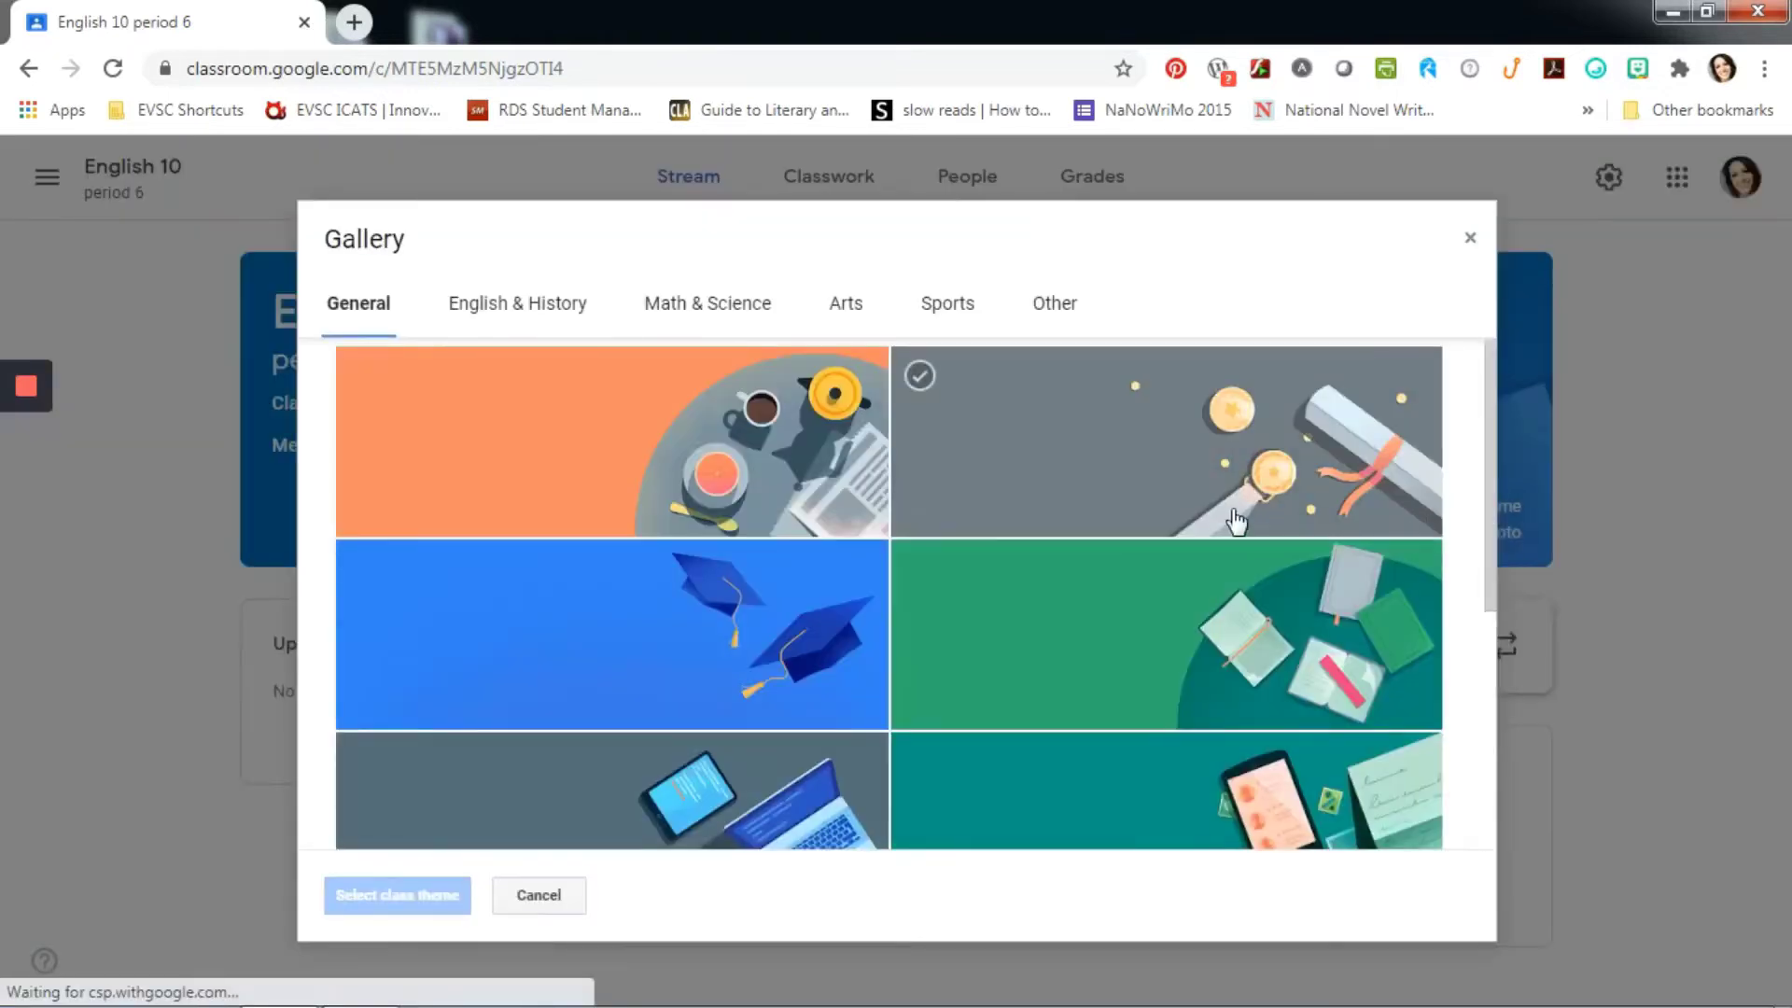
{"action": "left_click", "coordinate": [534, 310]}
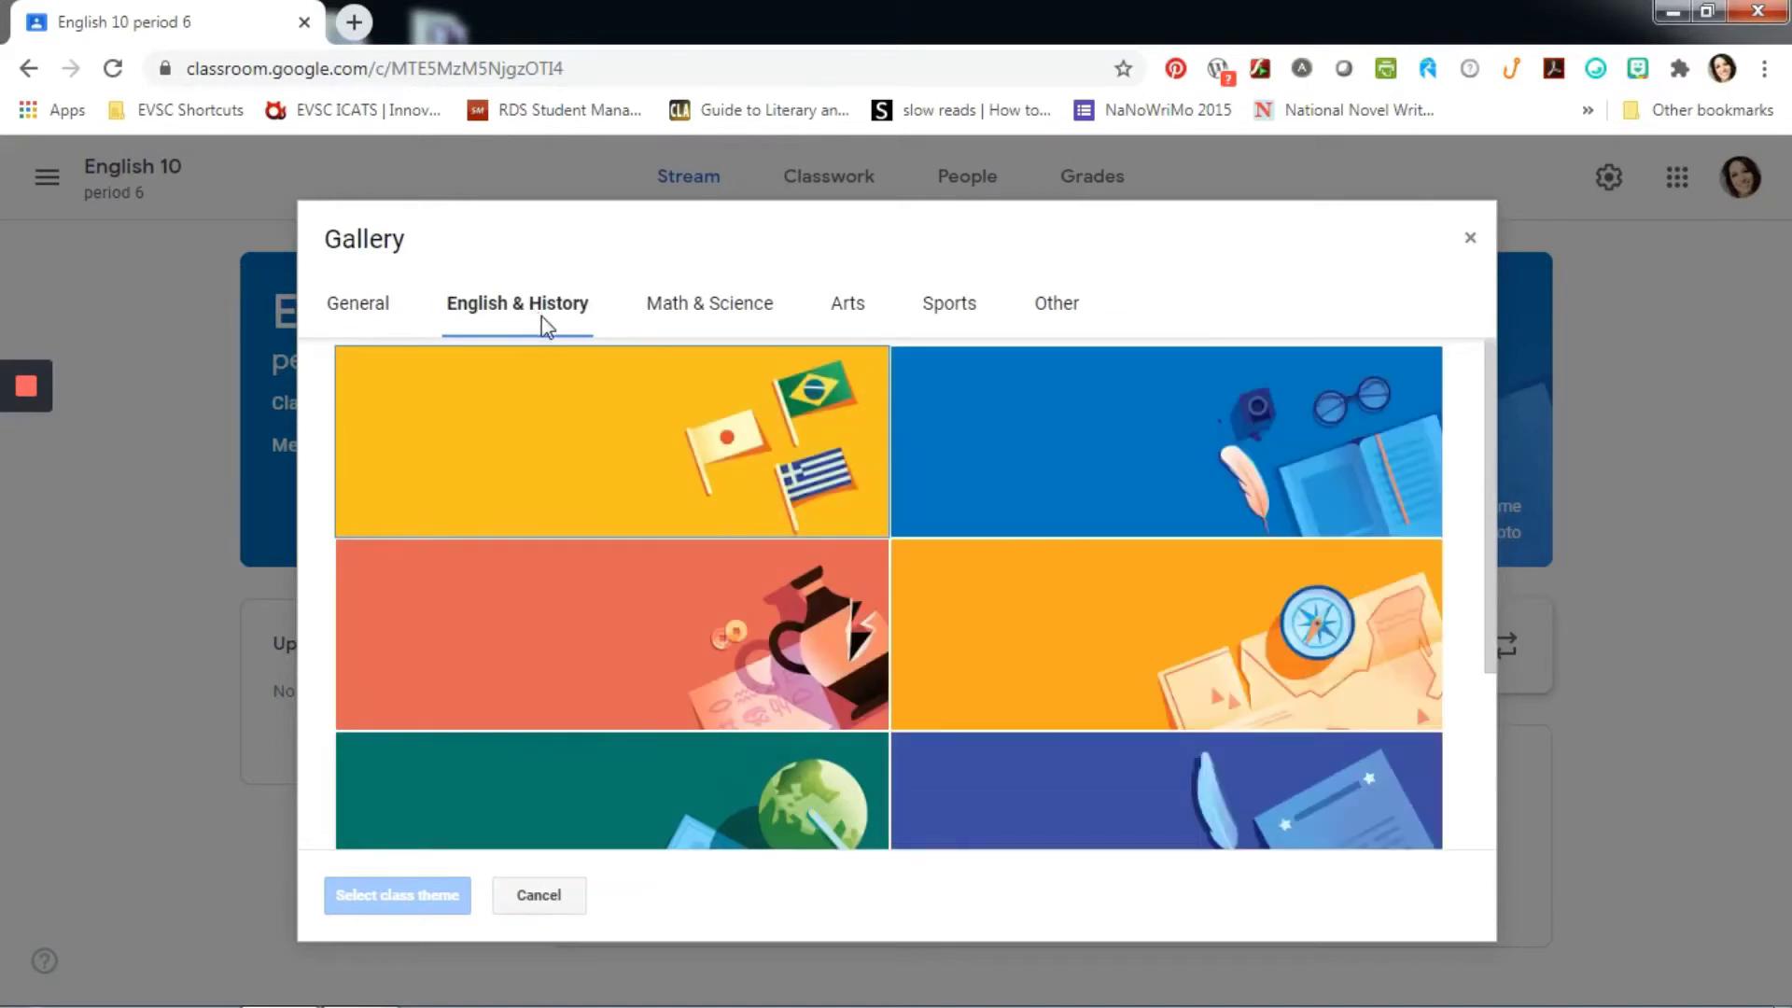
{"action": "left_click", "coordinate": [723, 313]}
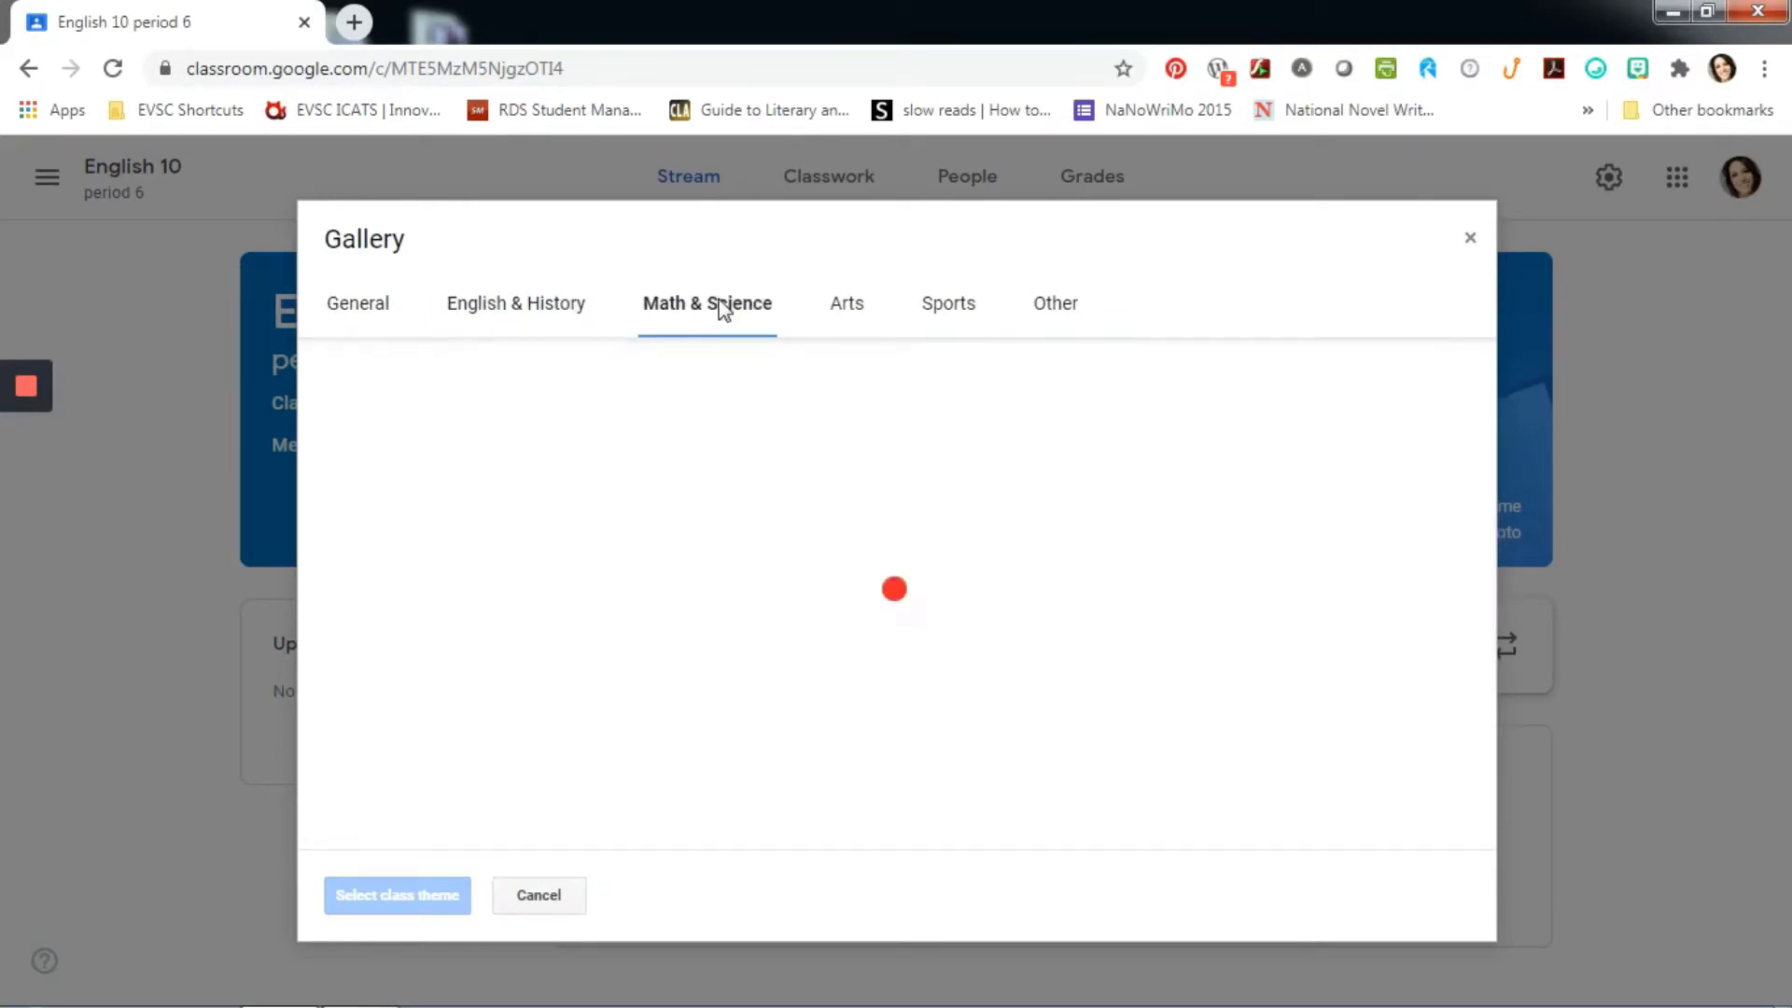
{"action": "left_click", "coordinate": [851, 310]}
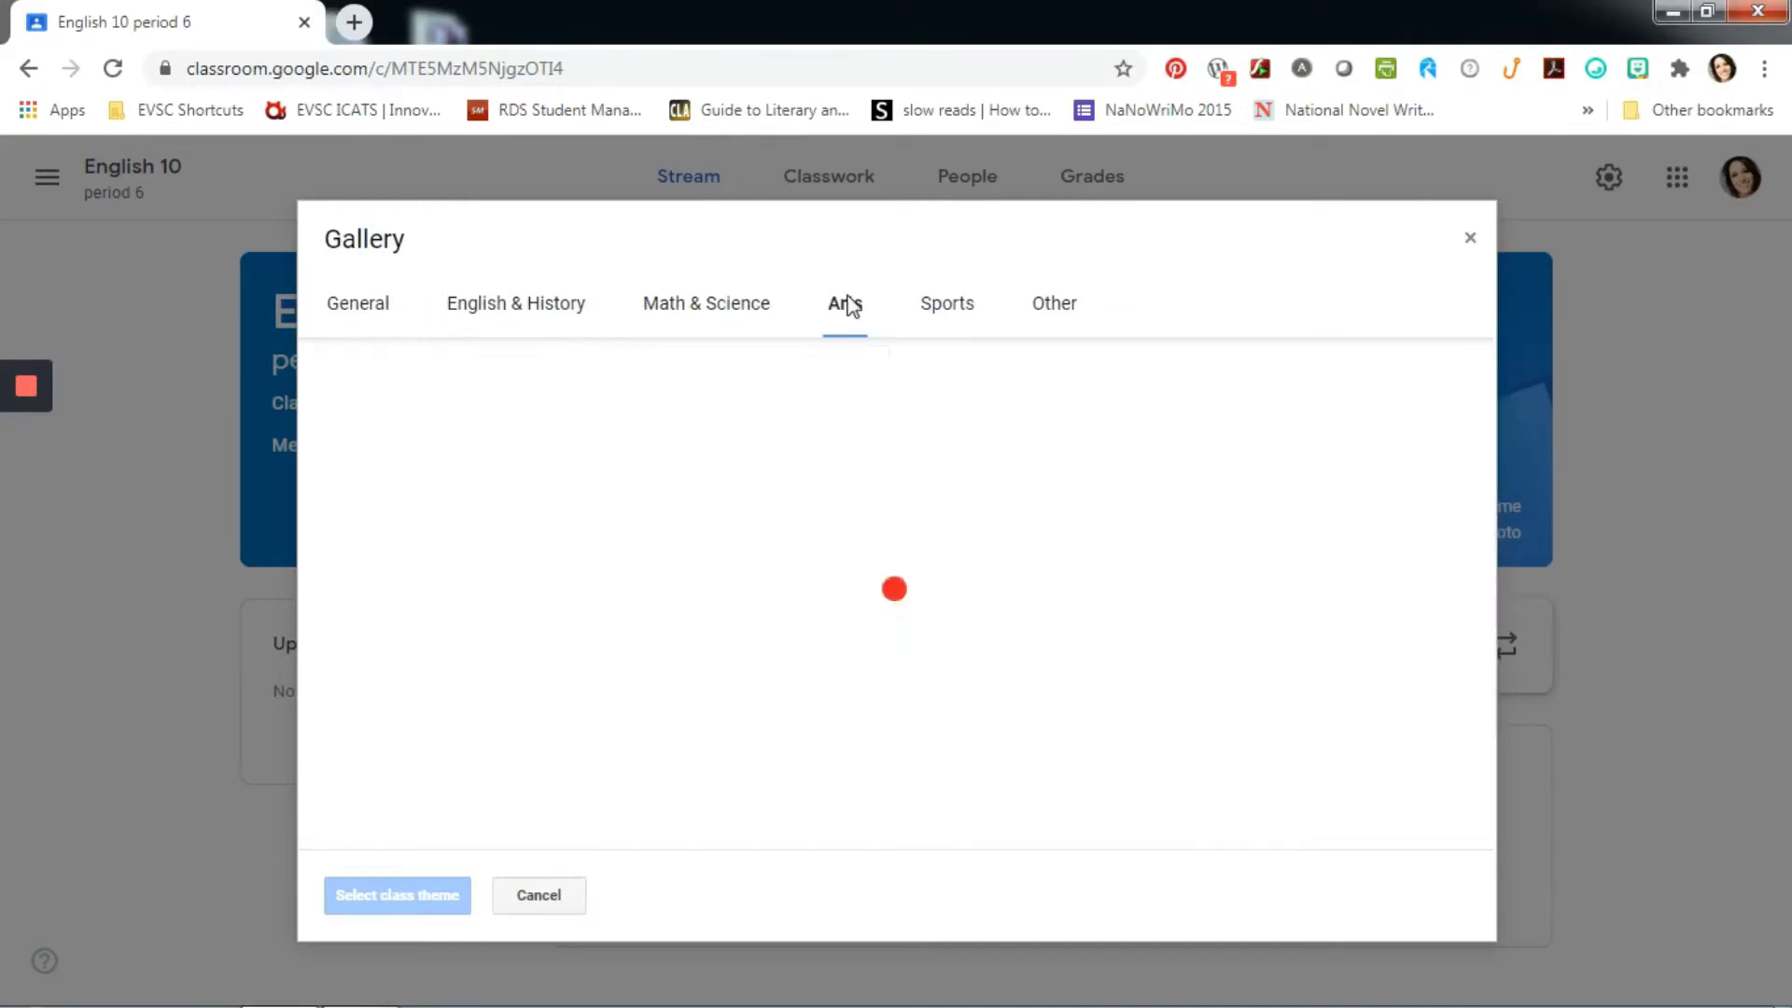
{"action": "left_click", "coordinate": [959, 315]}
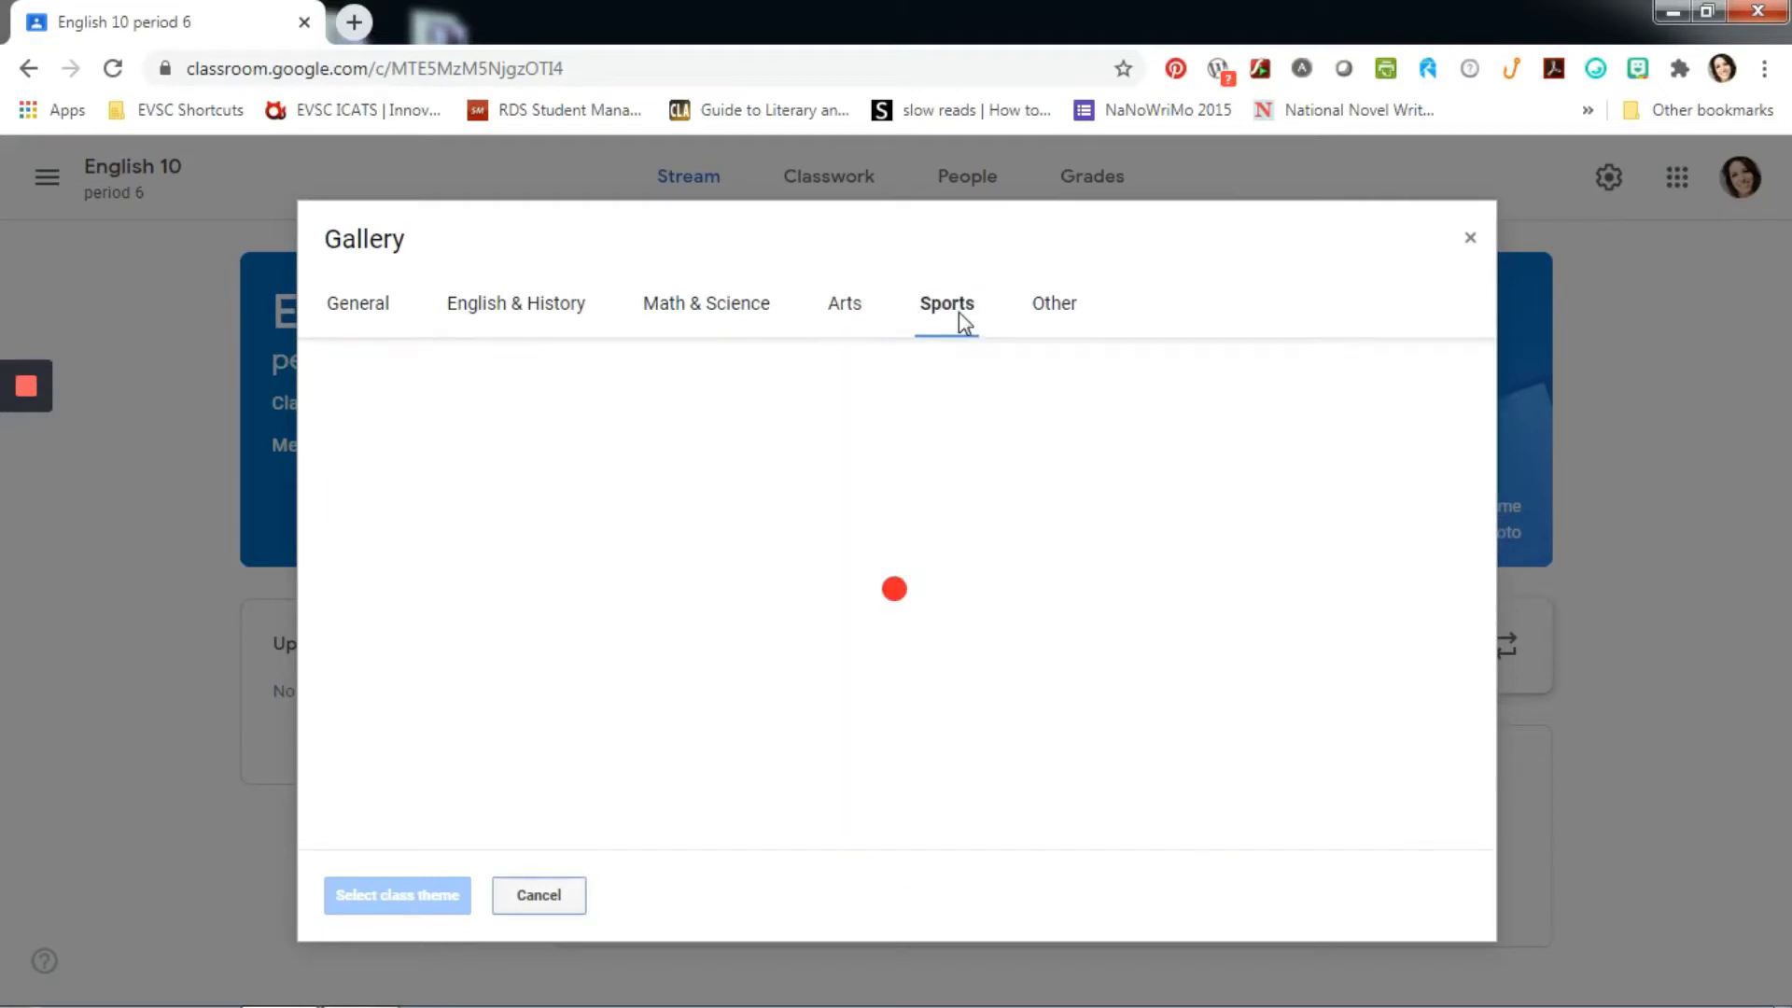
{"action": "left_click", "coordinate": [1055, 308]}
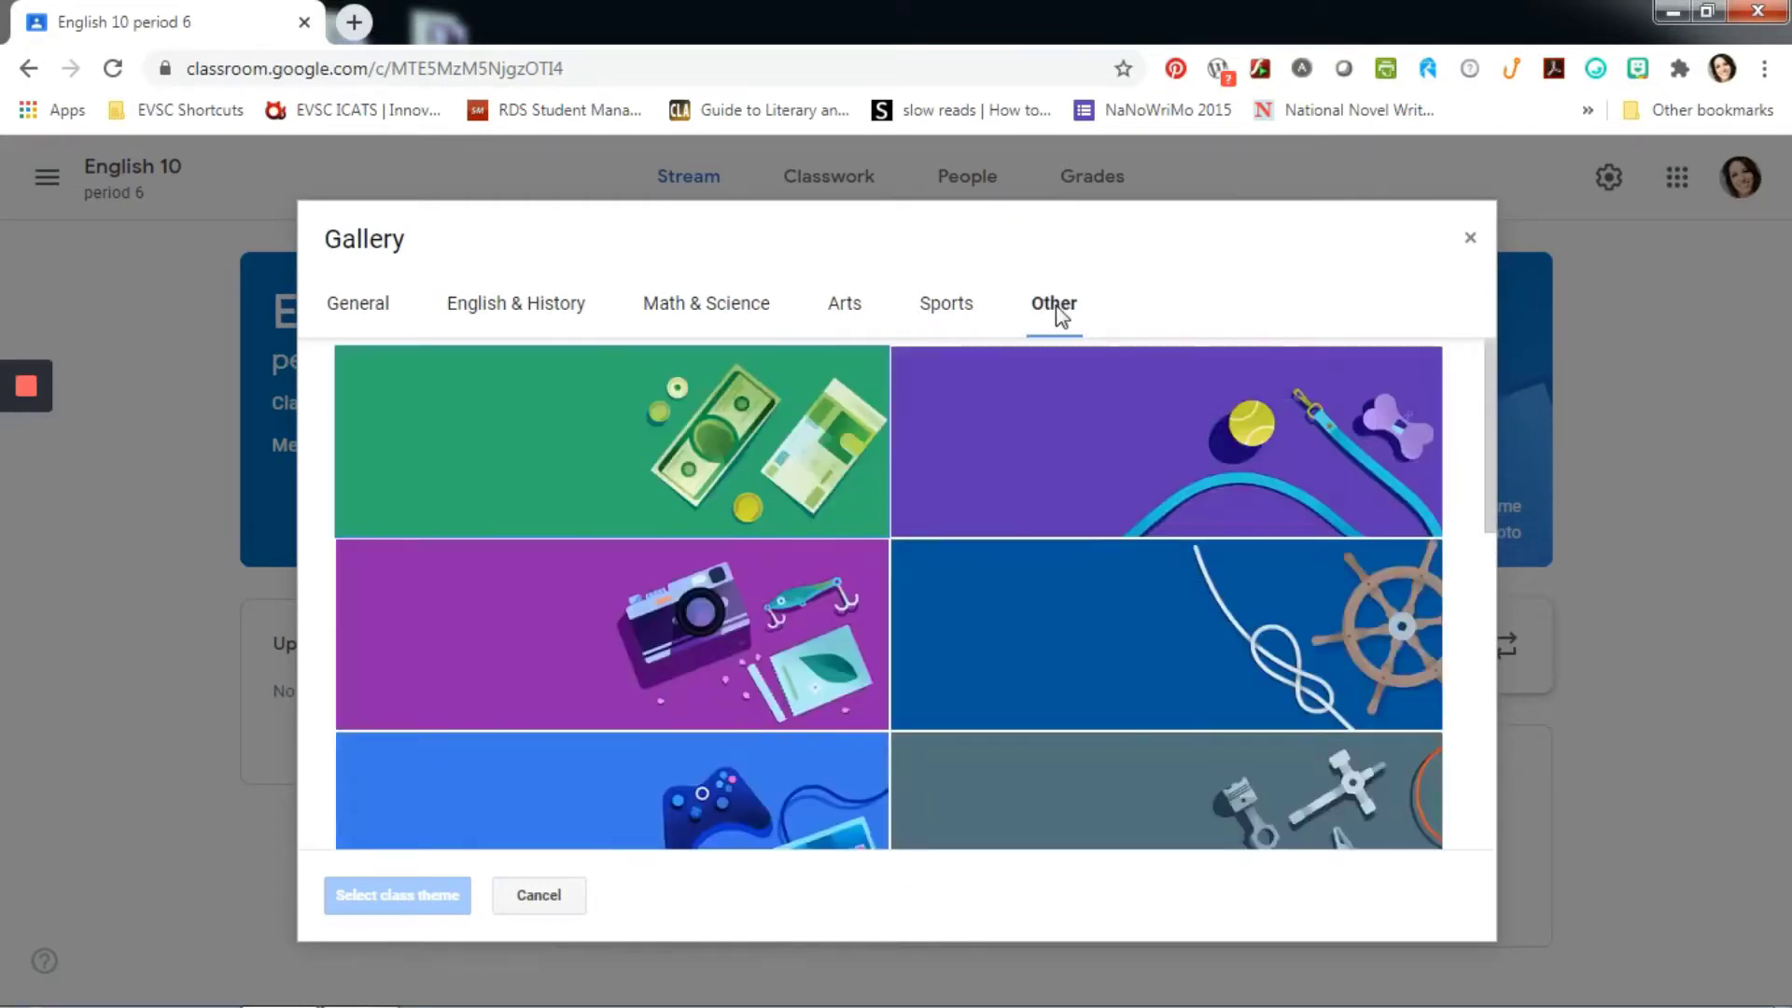
{"action": "scroll", "coordinate": [1116, 631], "scroll_direction": "down", "scroll_amount": 9}
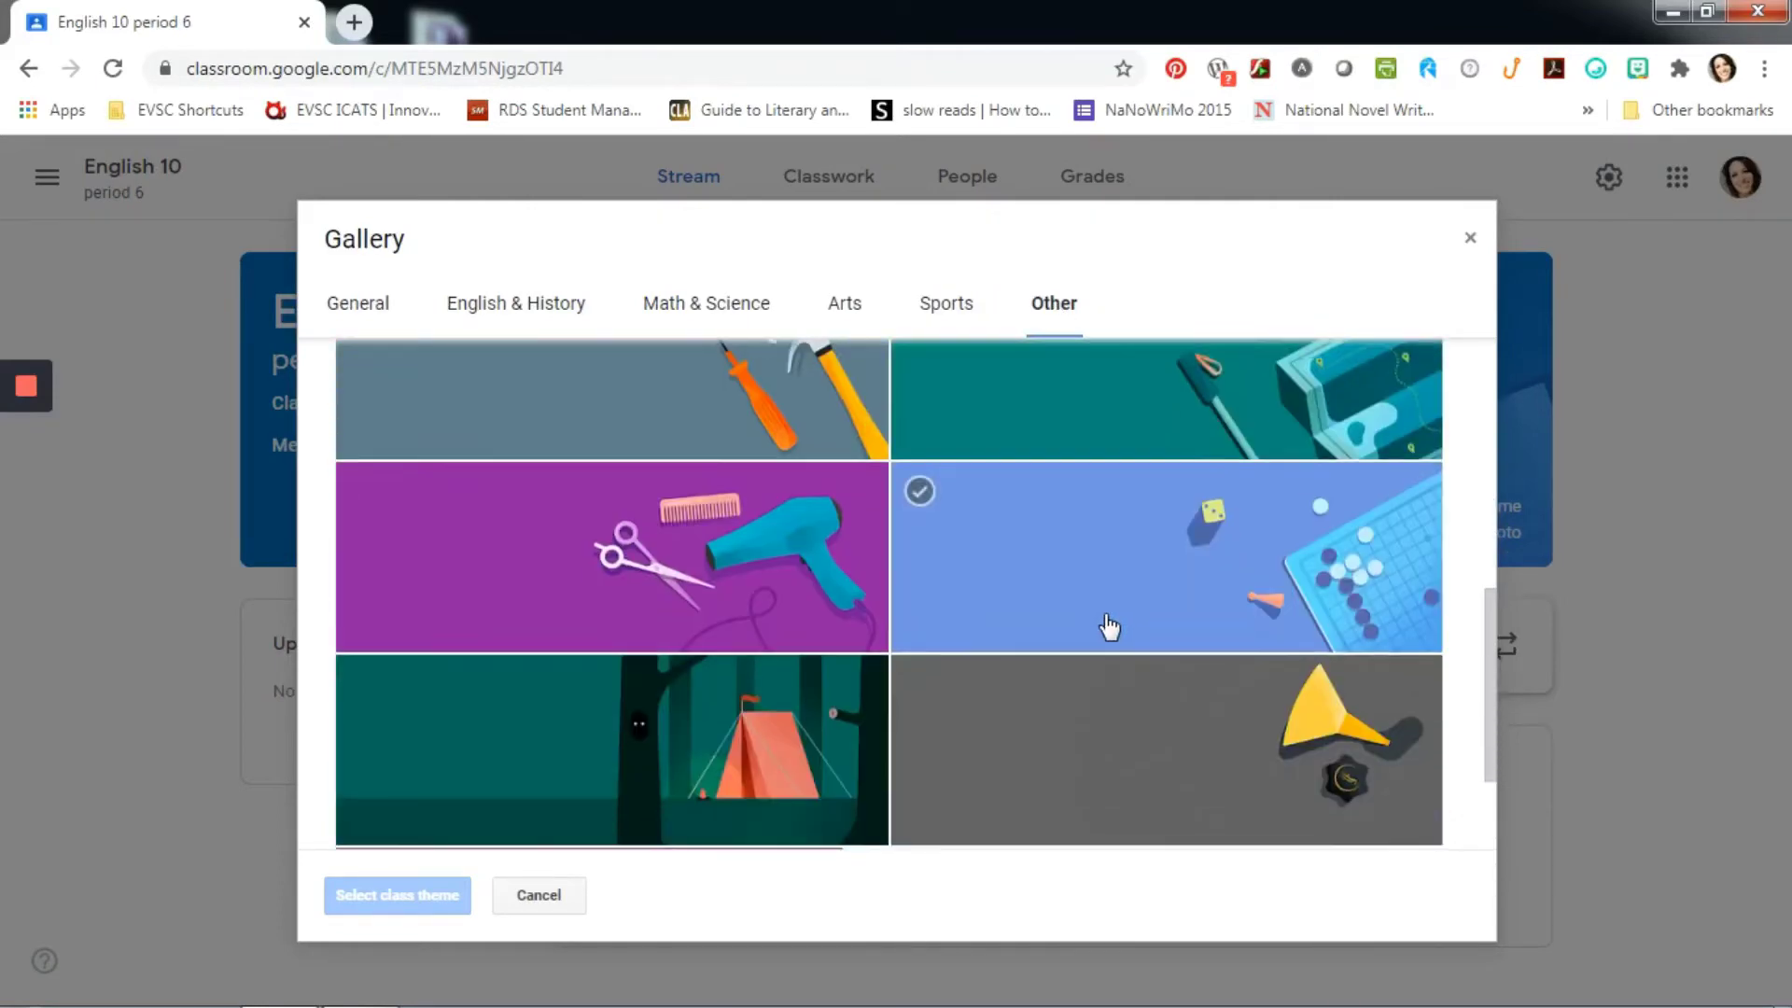
{"action": "scroll", "coordinate": [1104, 622], "scroll_direction": "up", "scroll_amount": 9}
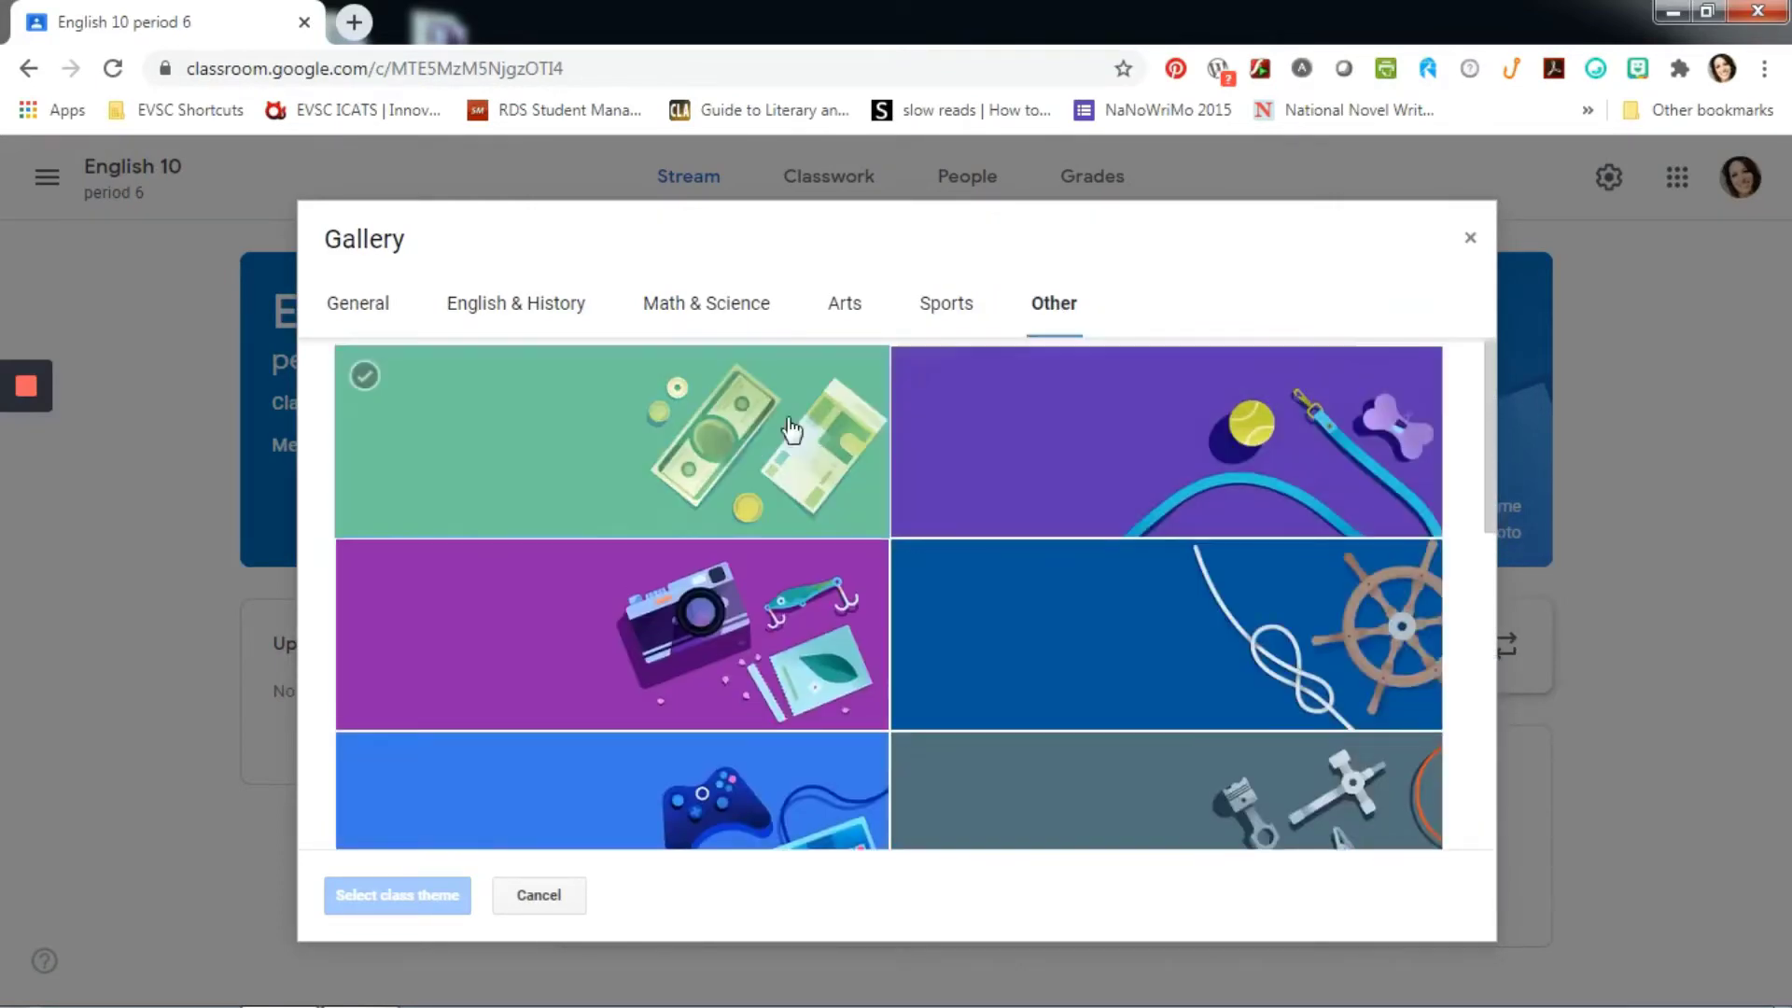
{"action": "left_click", "coordinate": [524, 316]}
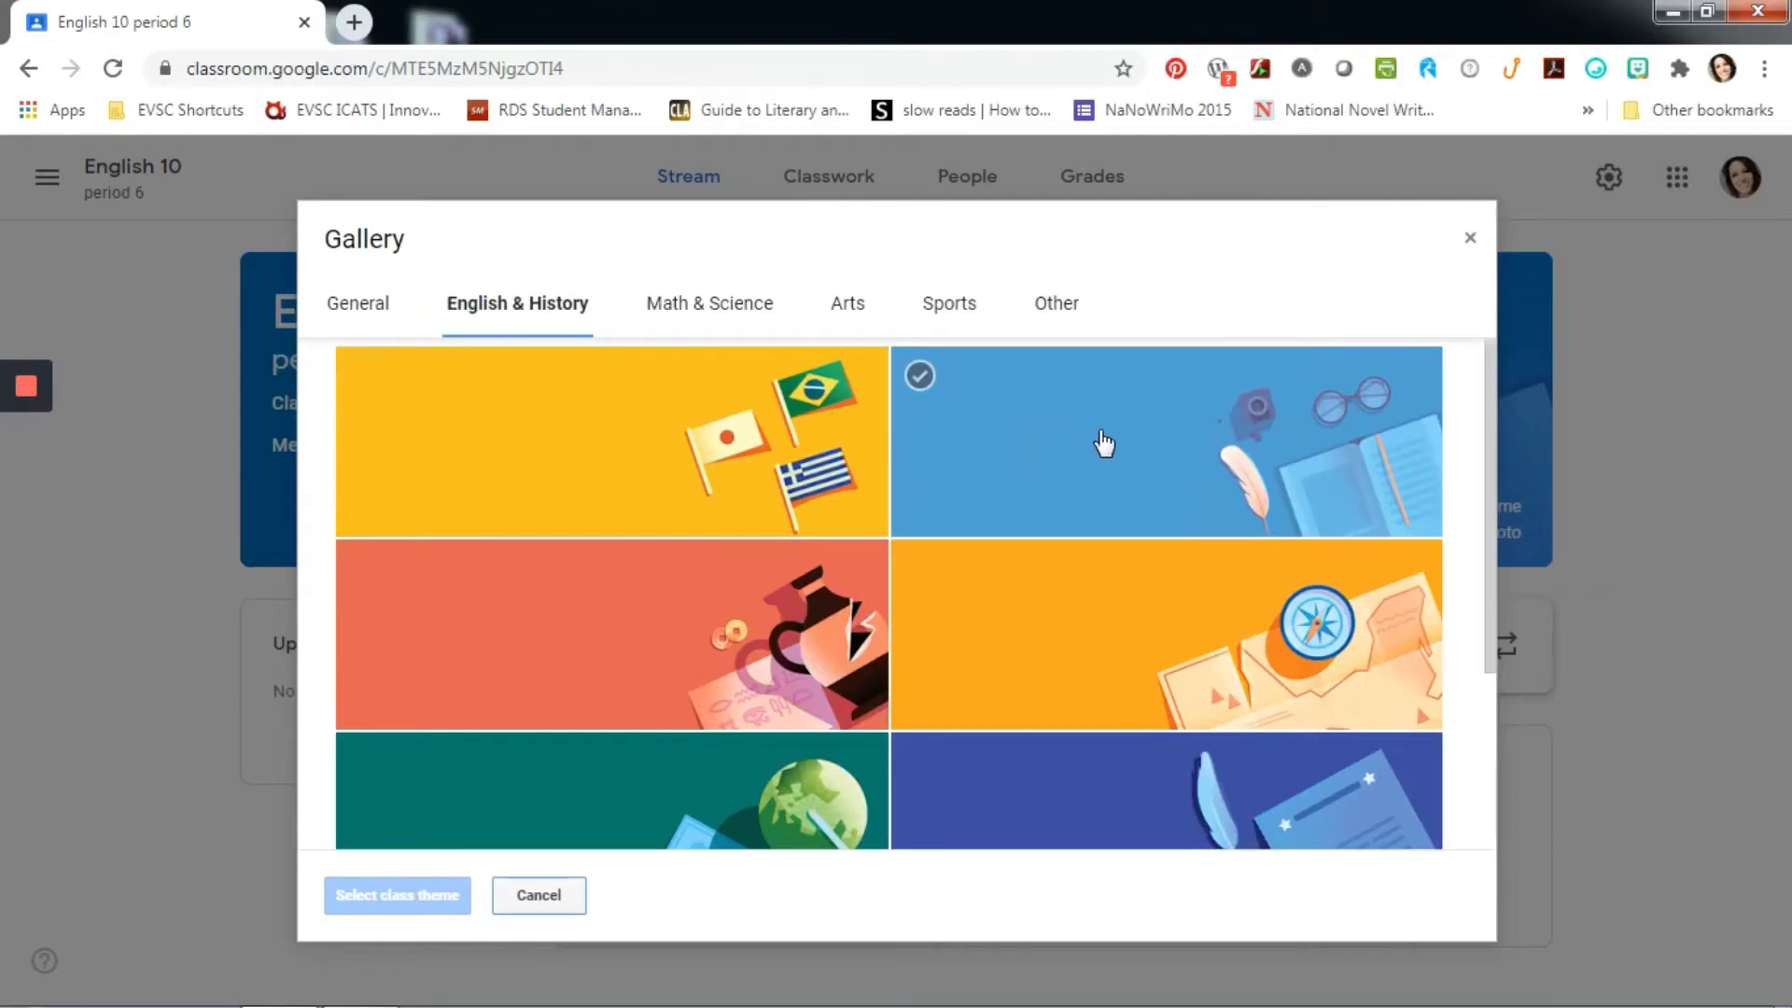
{"action": "left_click", "coordinate": [1097, 442]}
{"action": "left_click", "coordinate": [432, 894]}
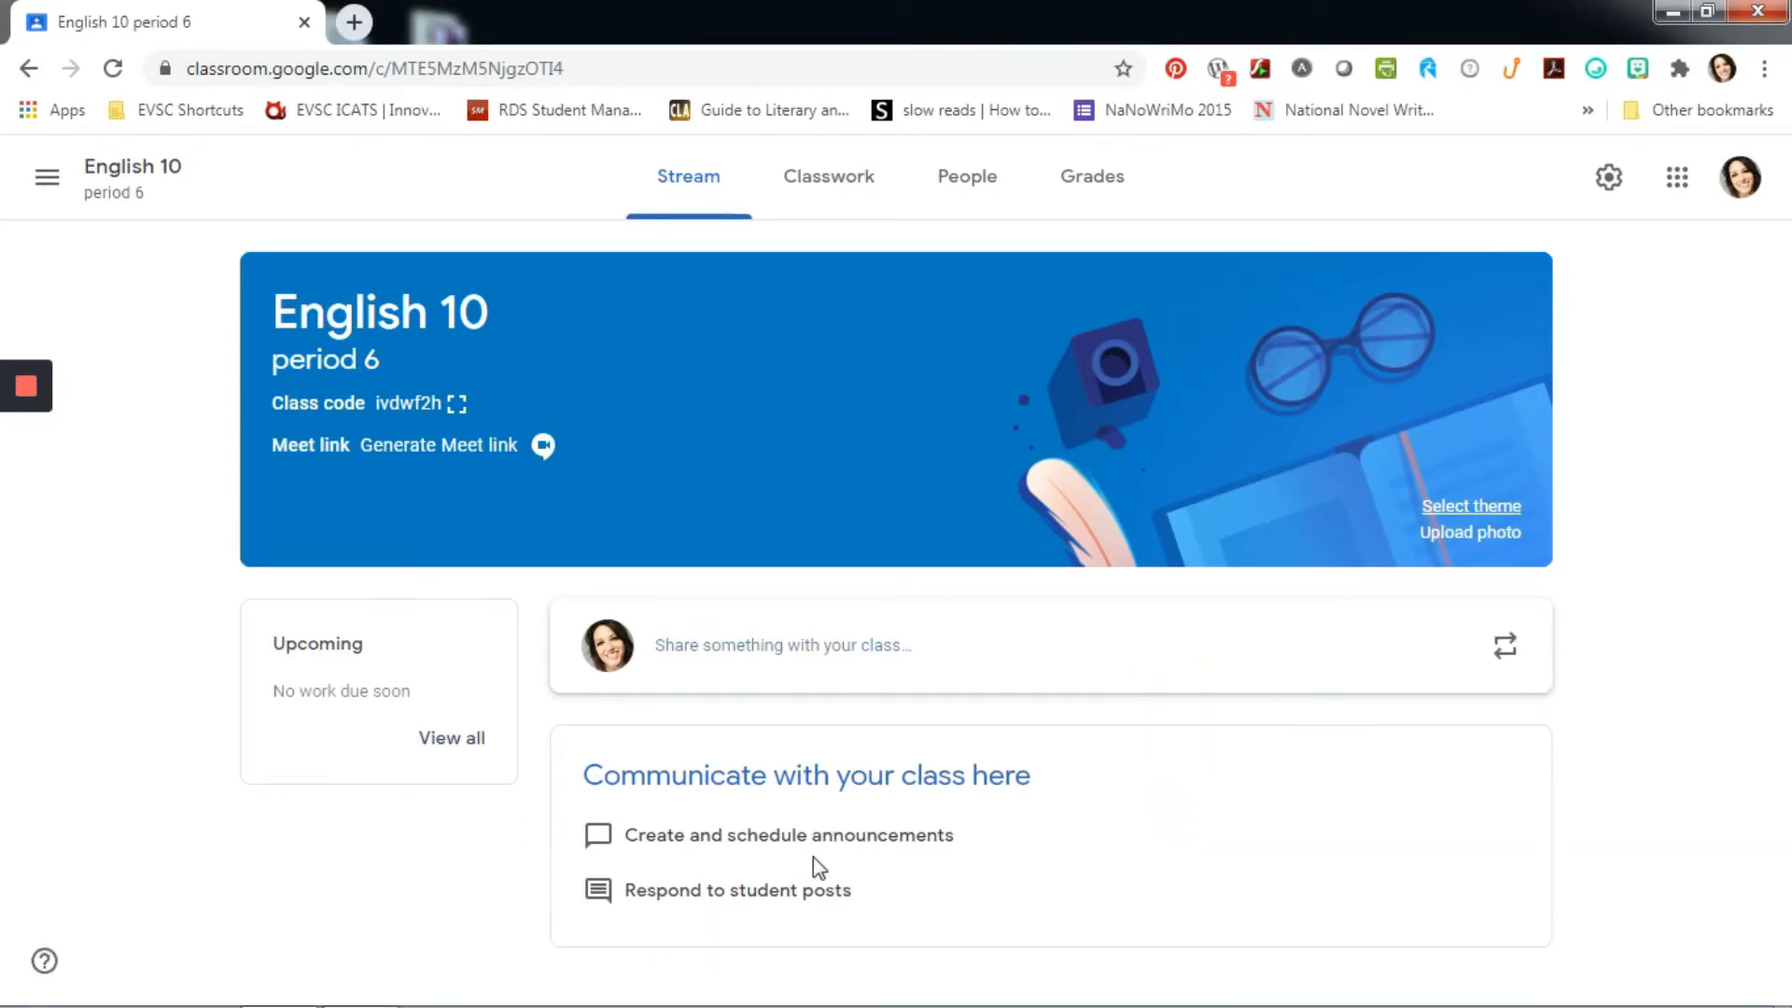
Start a stream announcement and look through its class and student audience choices, keeping English 10 and all students.
{"action": "left_click", "coordinate": [812, 661]}
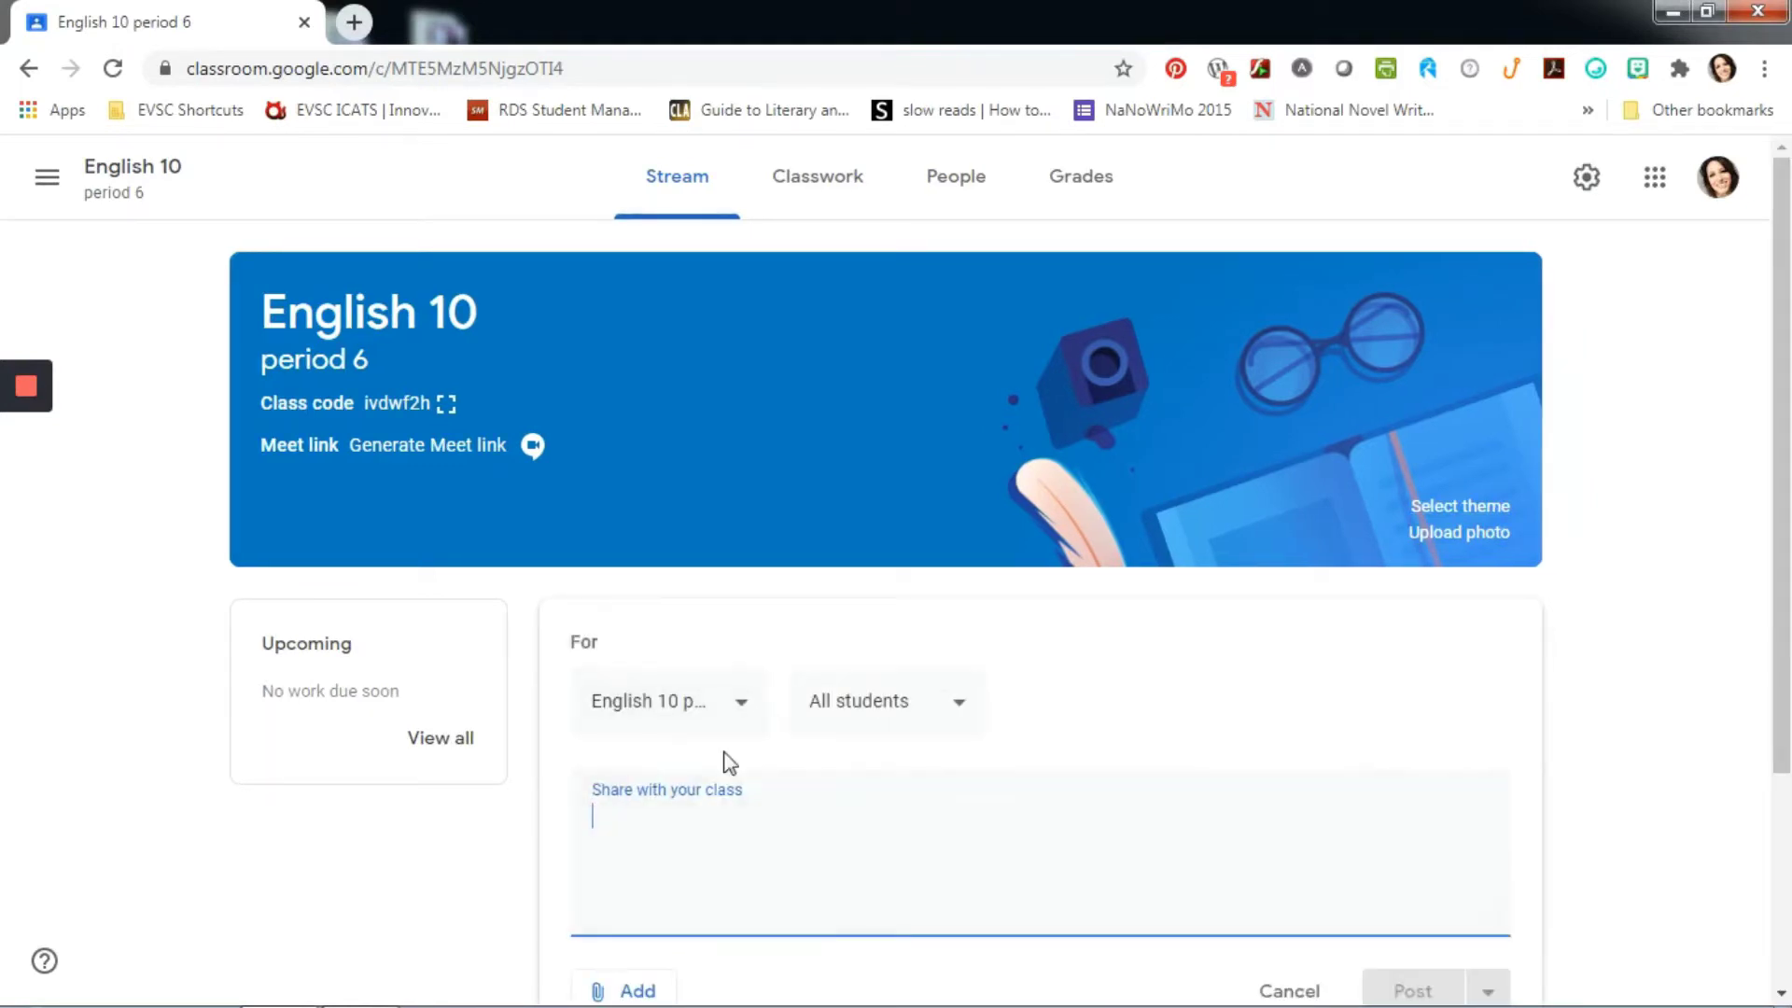
{"action": "left_click", "coordinate": [740, 700]}
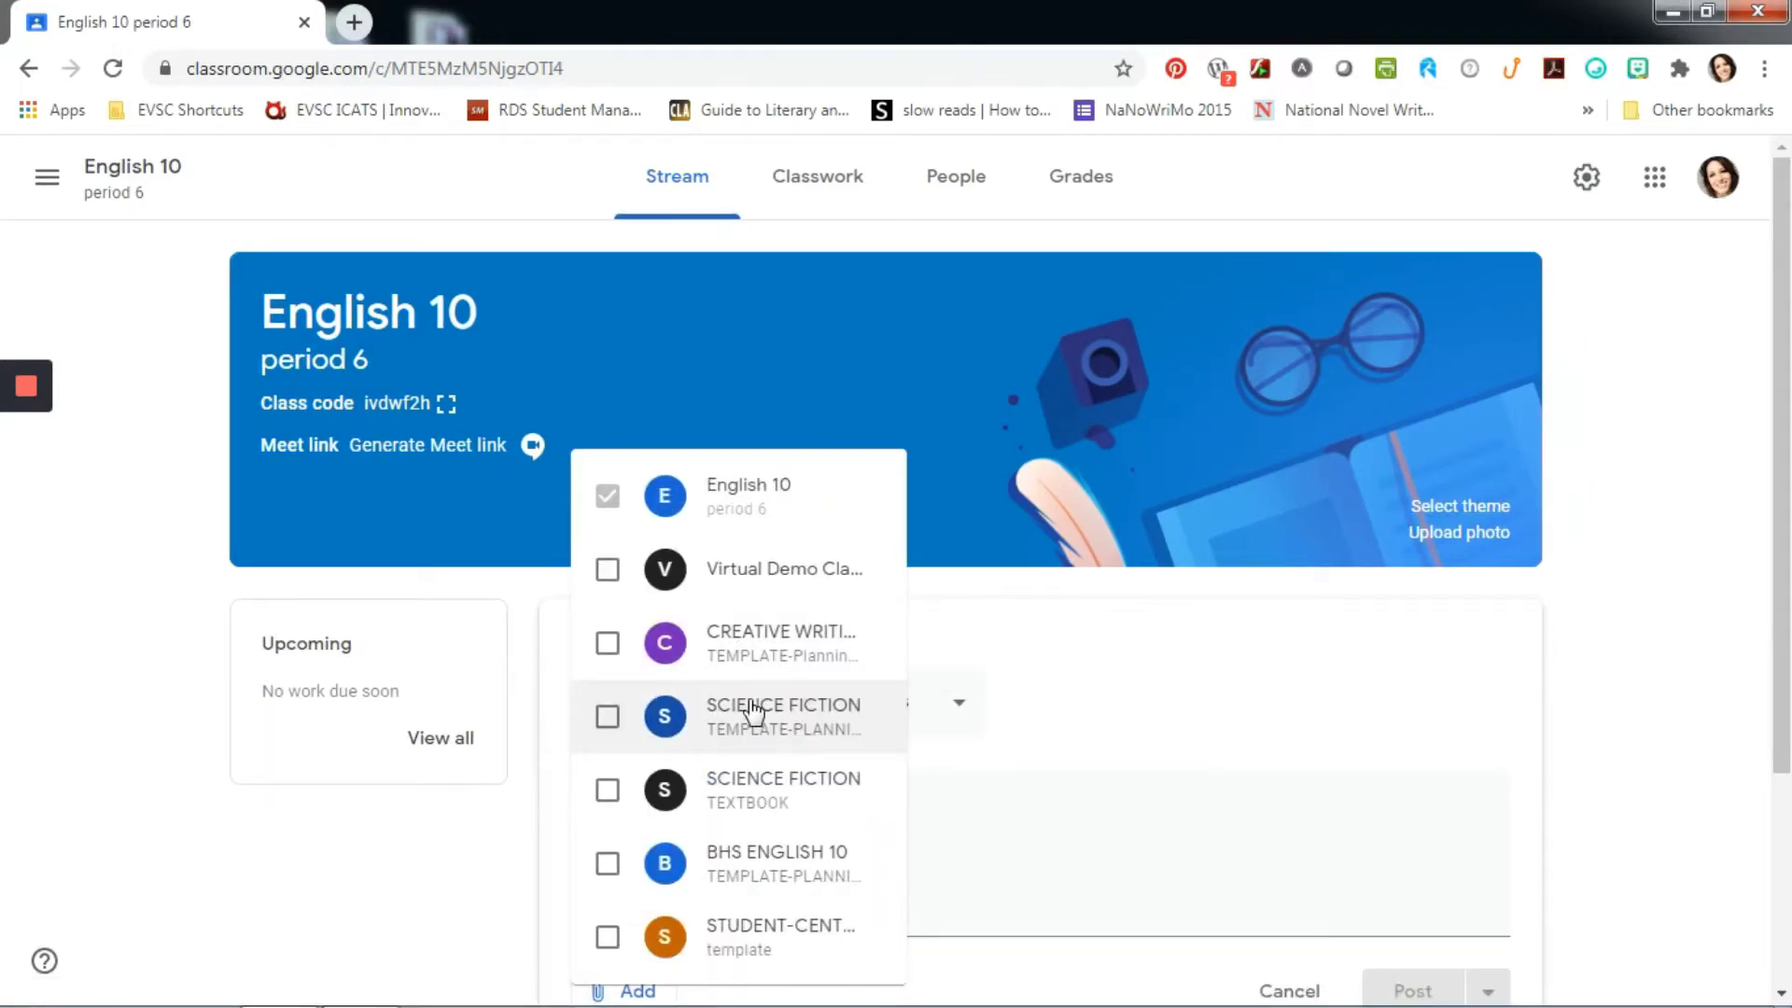
{"action": "scroll", "coordinate": [746, 709], "scroll_direction": "down", "scroll_amount": 2}
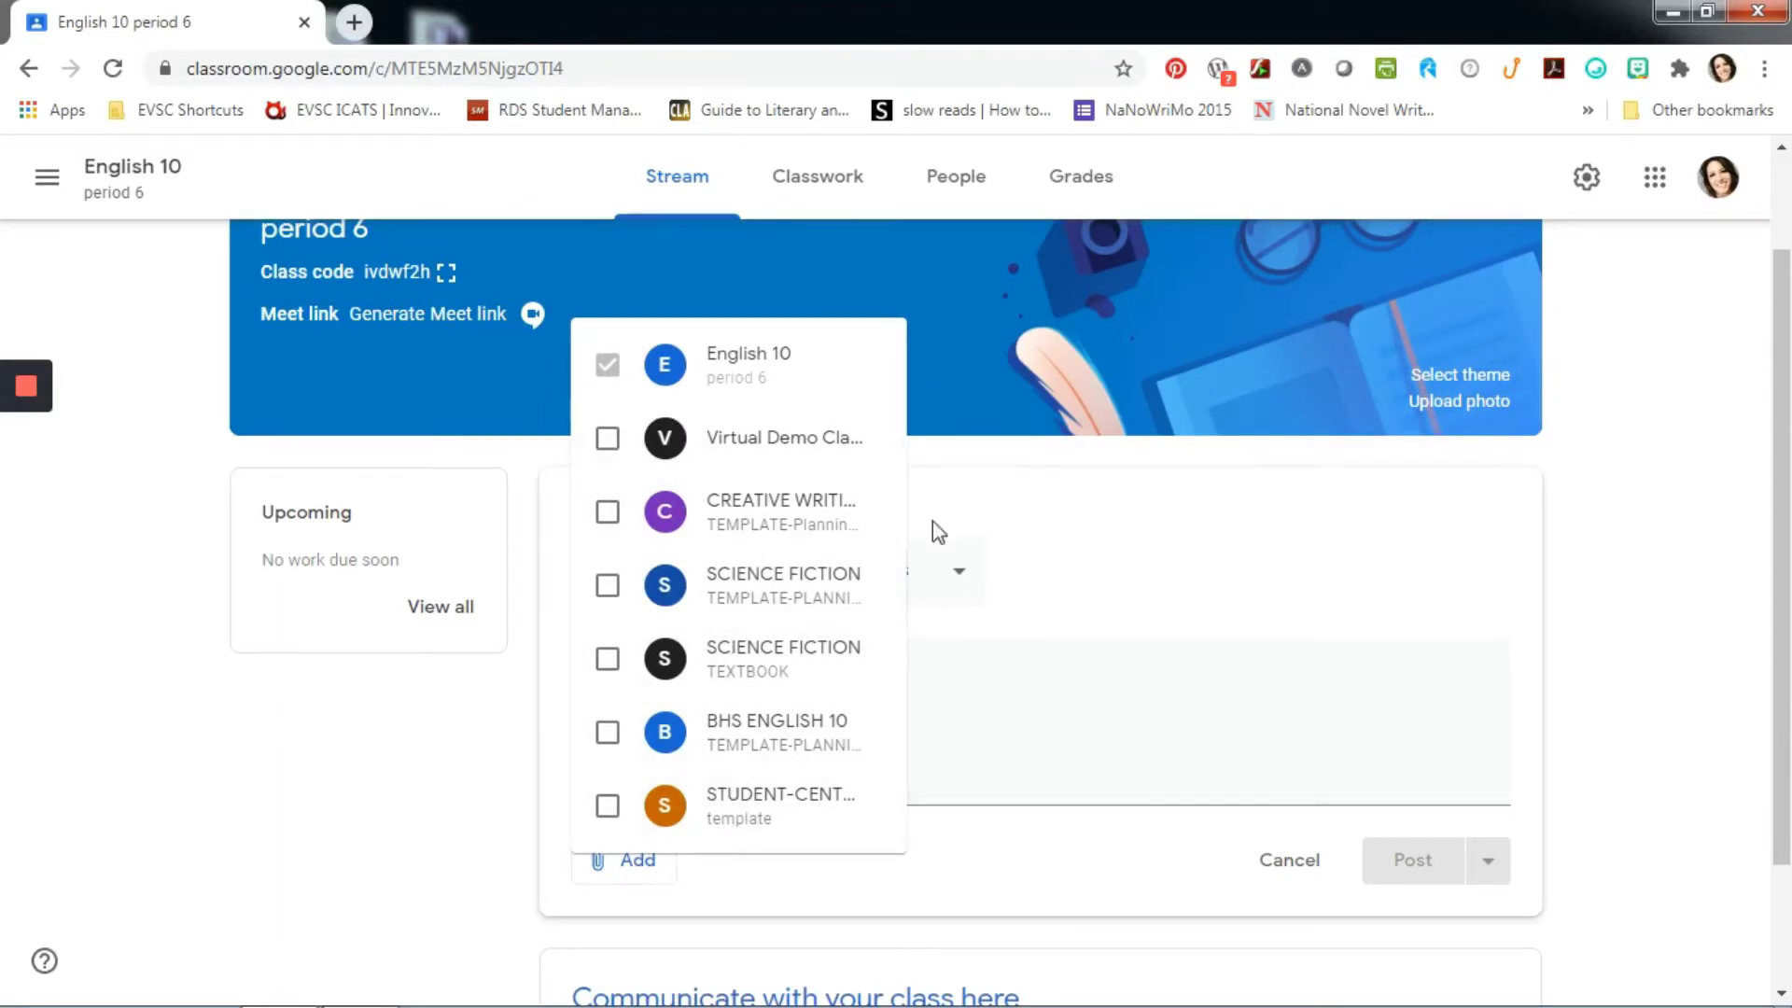
{"action": "left_click", "coordinate": [961, 720]}
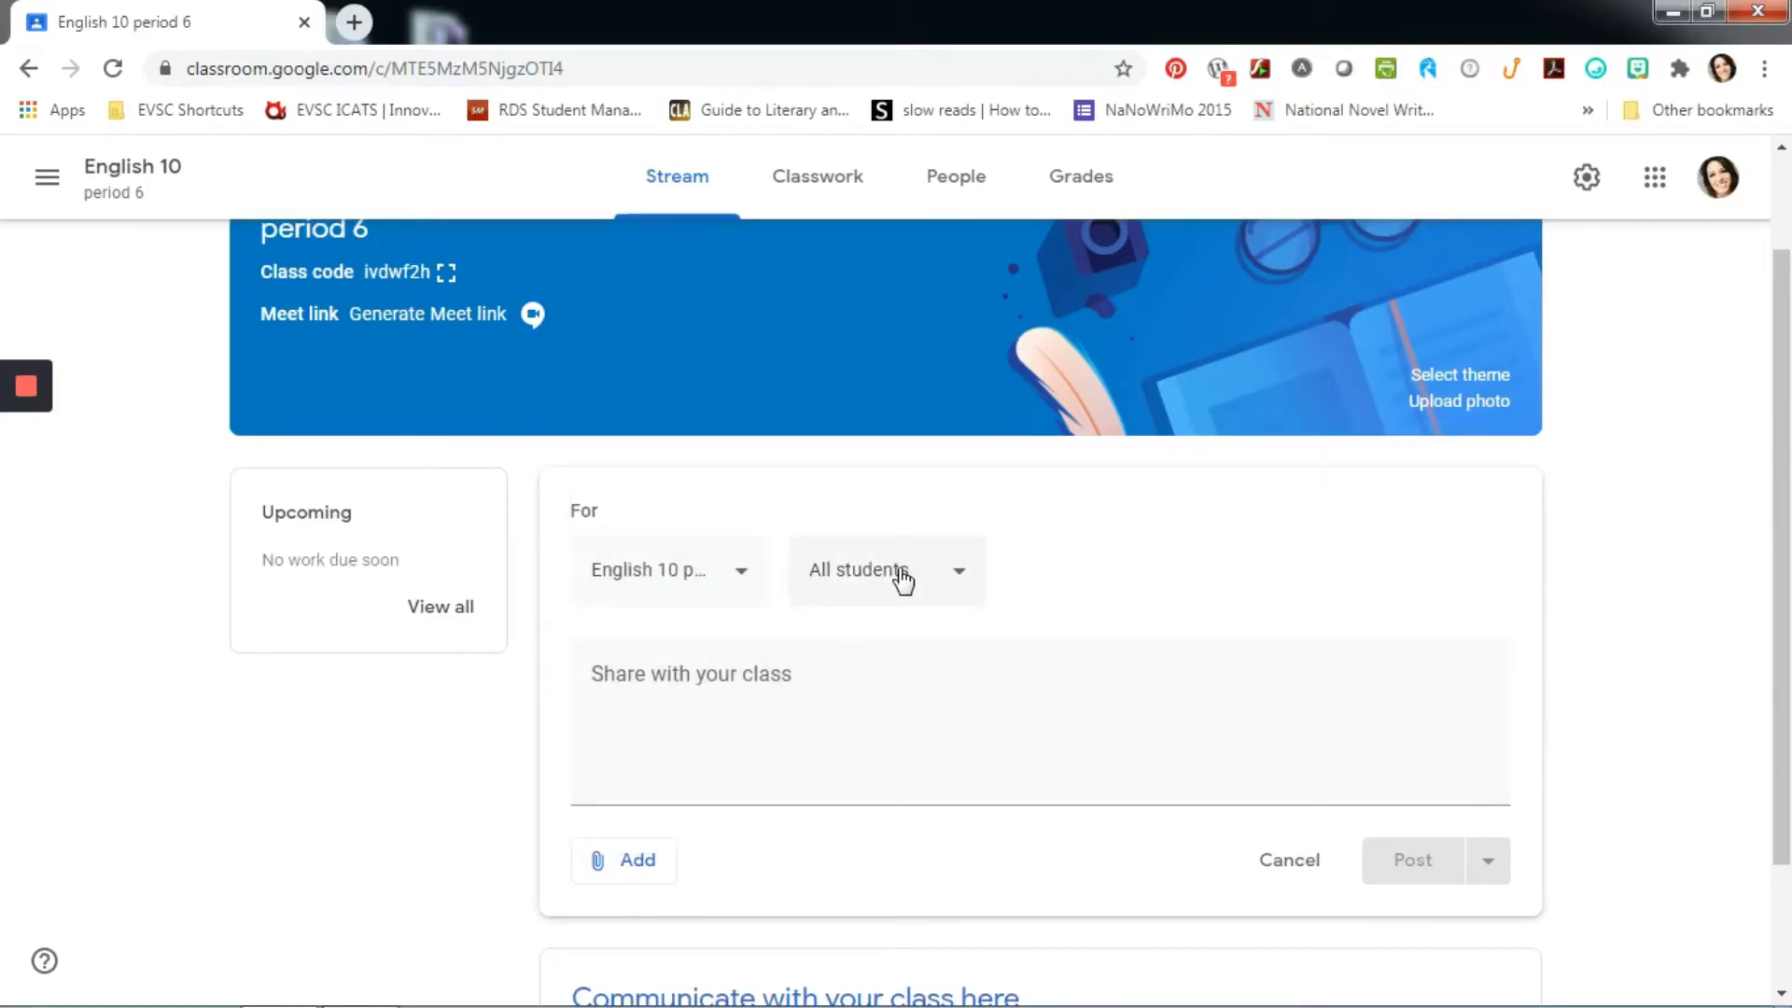
{"action": "left_click", "coordinate": [902, 580]}
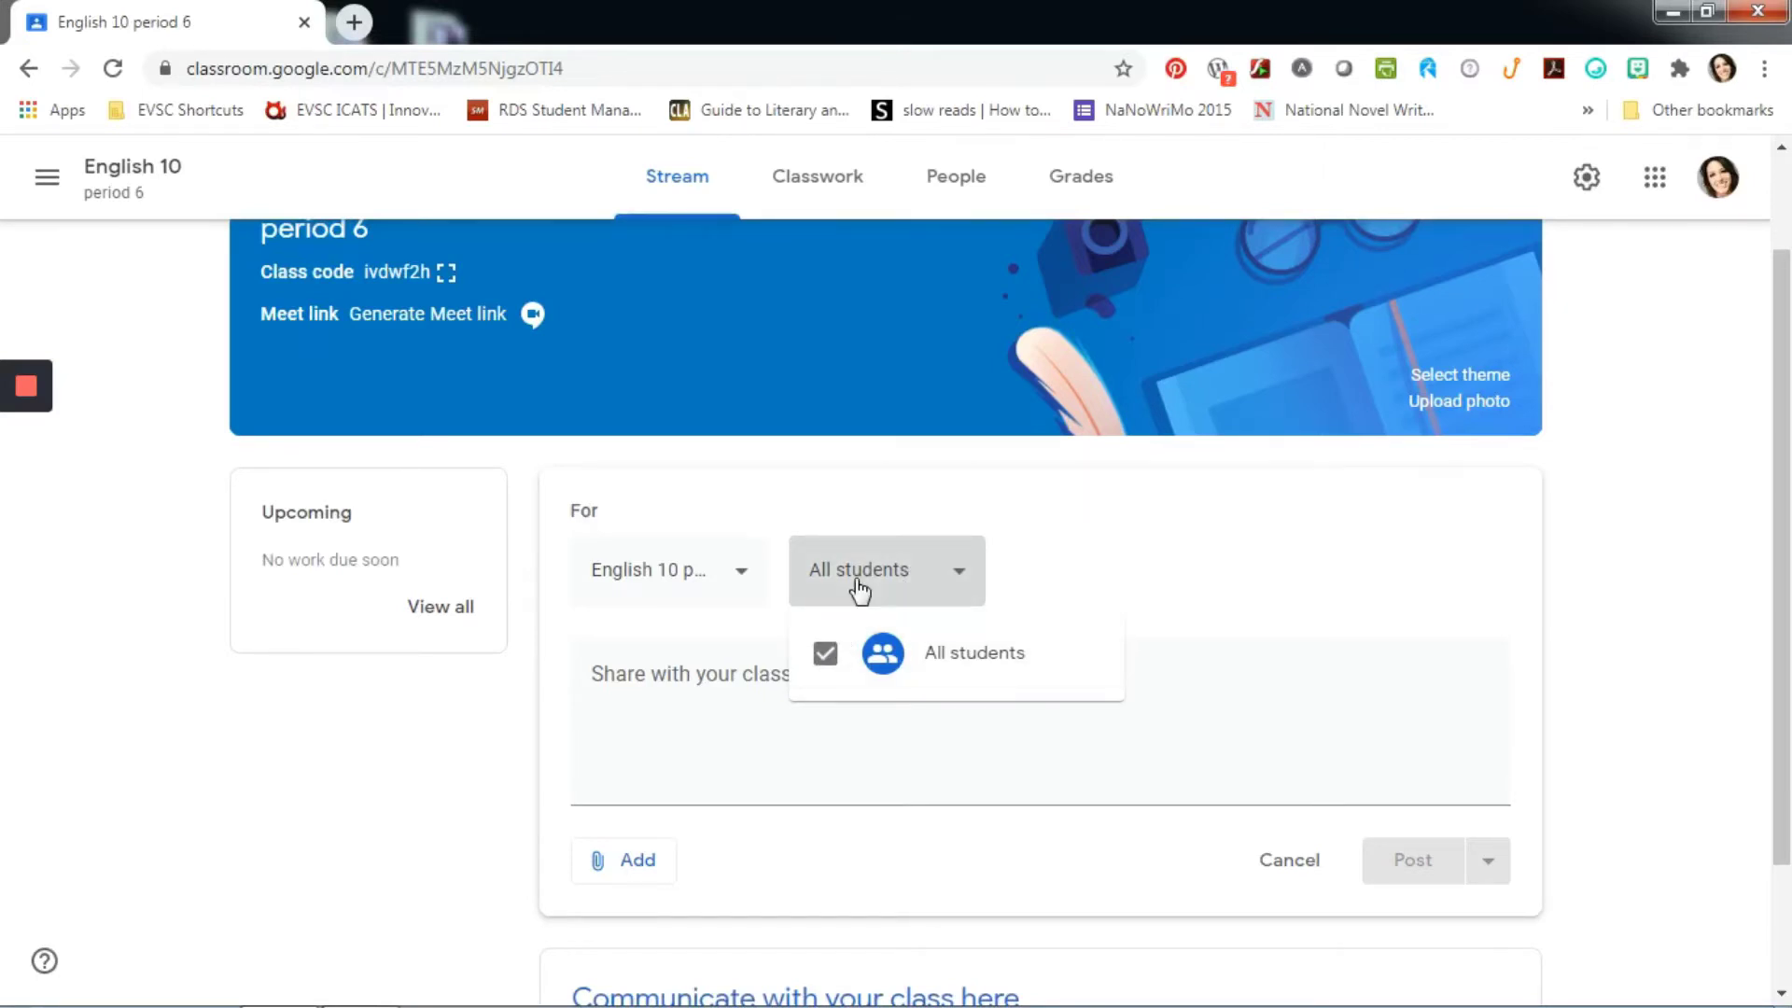
{"action": "left_click", "coordinate": [719, 684]}
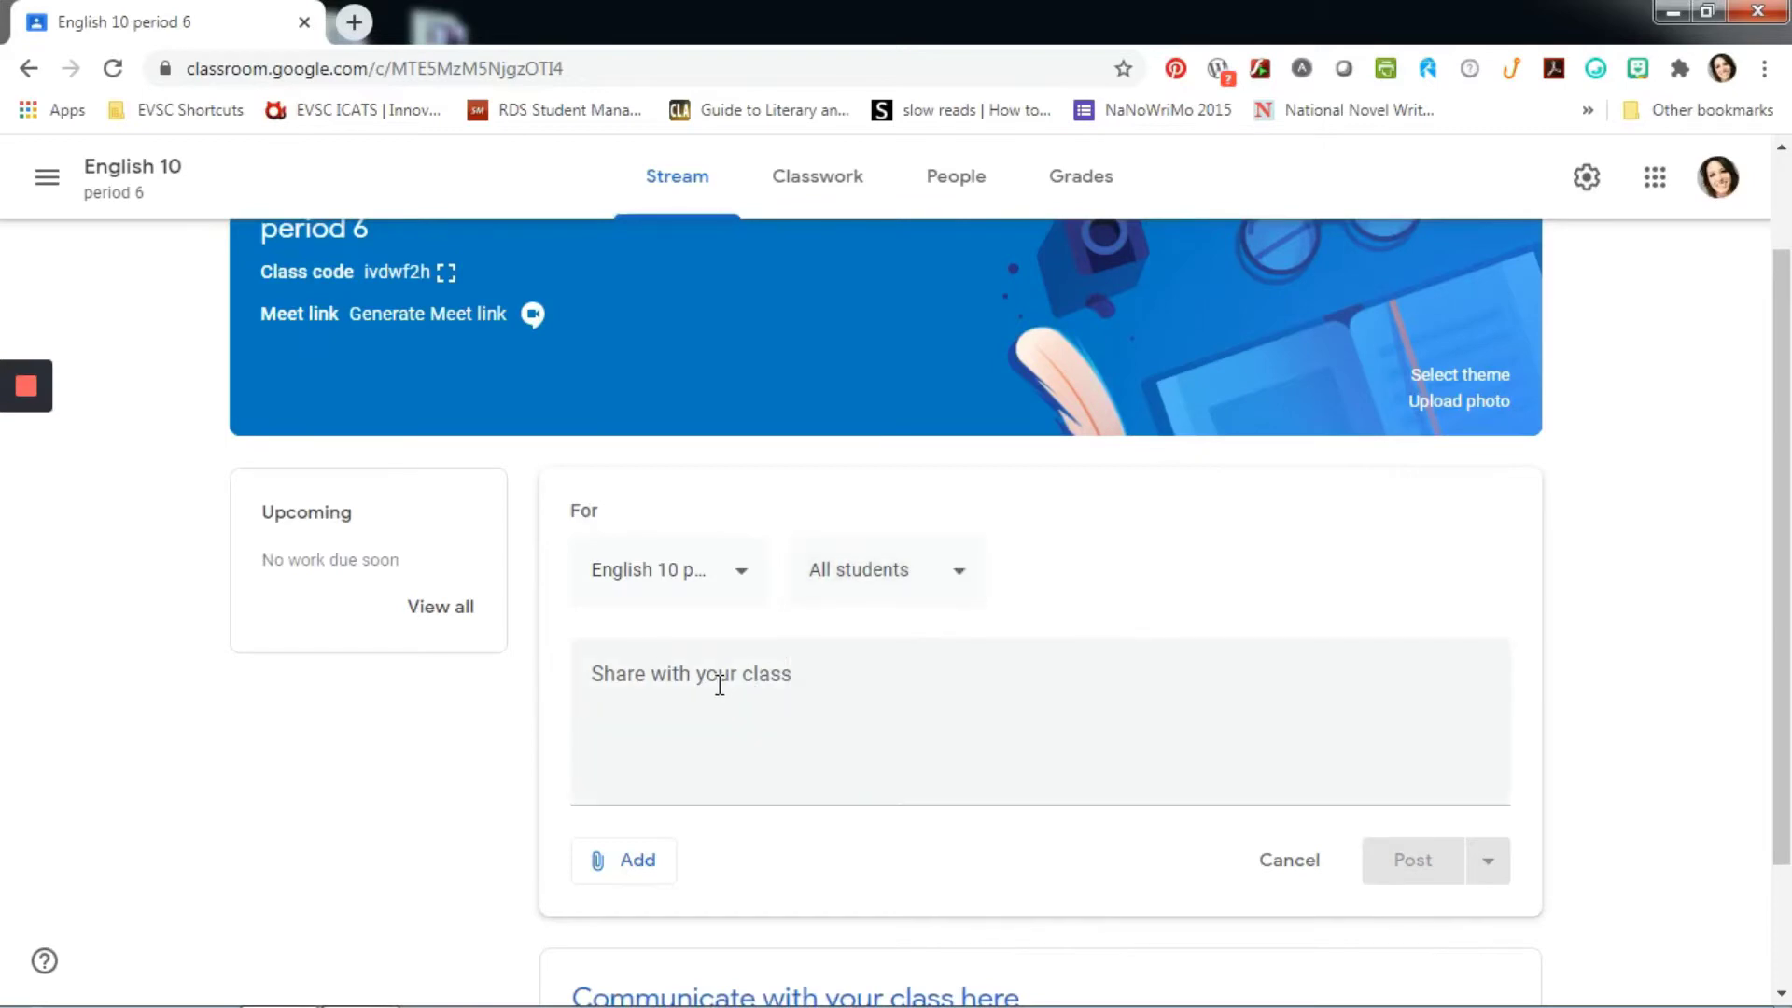
Write "Hi class! I'm so glad you're here!" as the announcement text and view the available attachment types.
{"action": "left_click", "coordinate": [658, 678]}
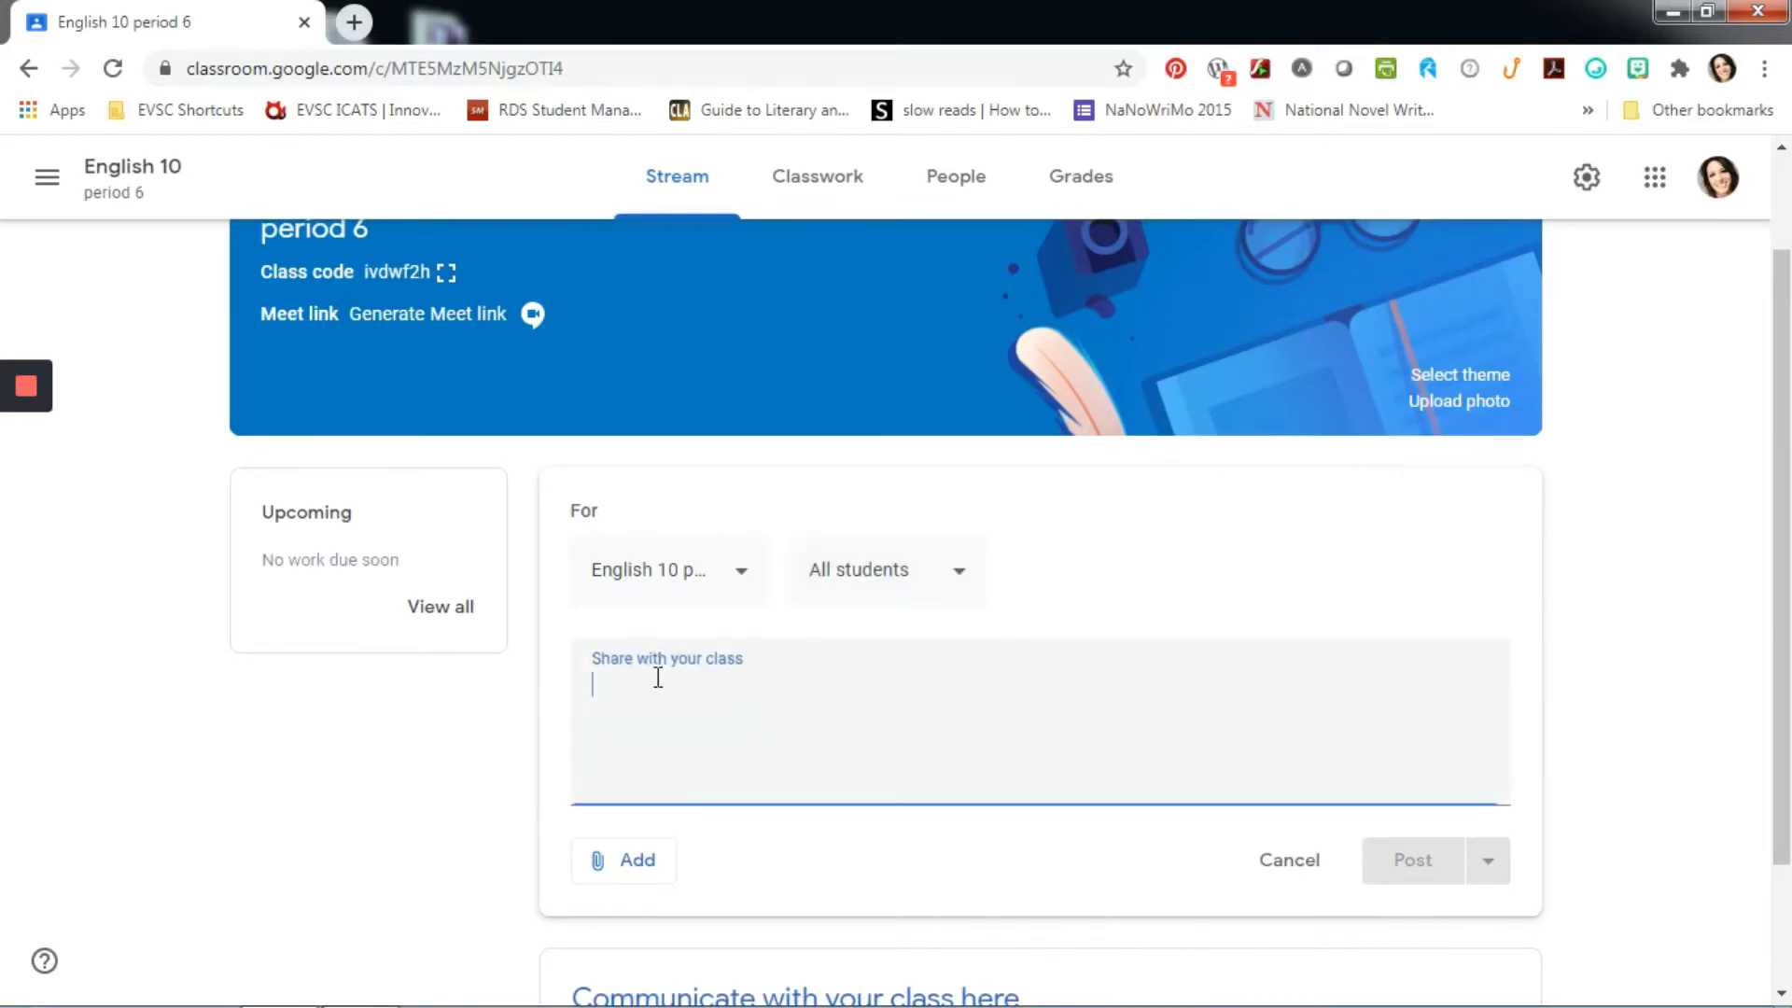
{"action": "type", "text": "Hi "}
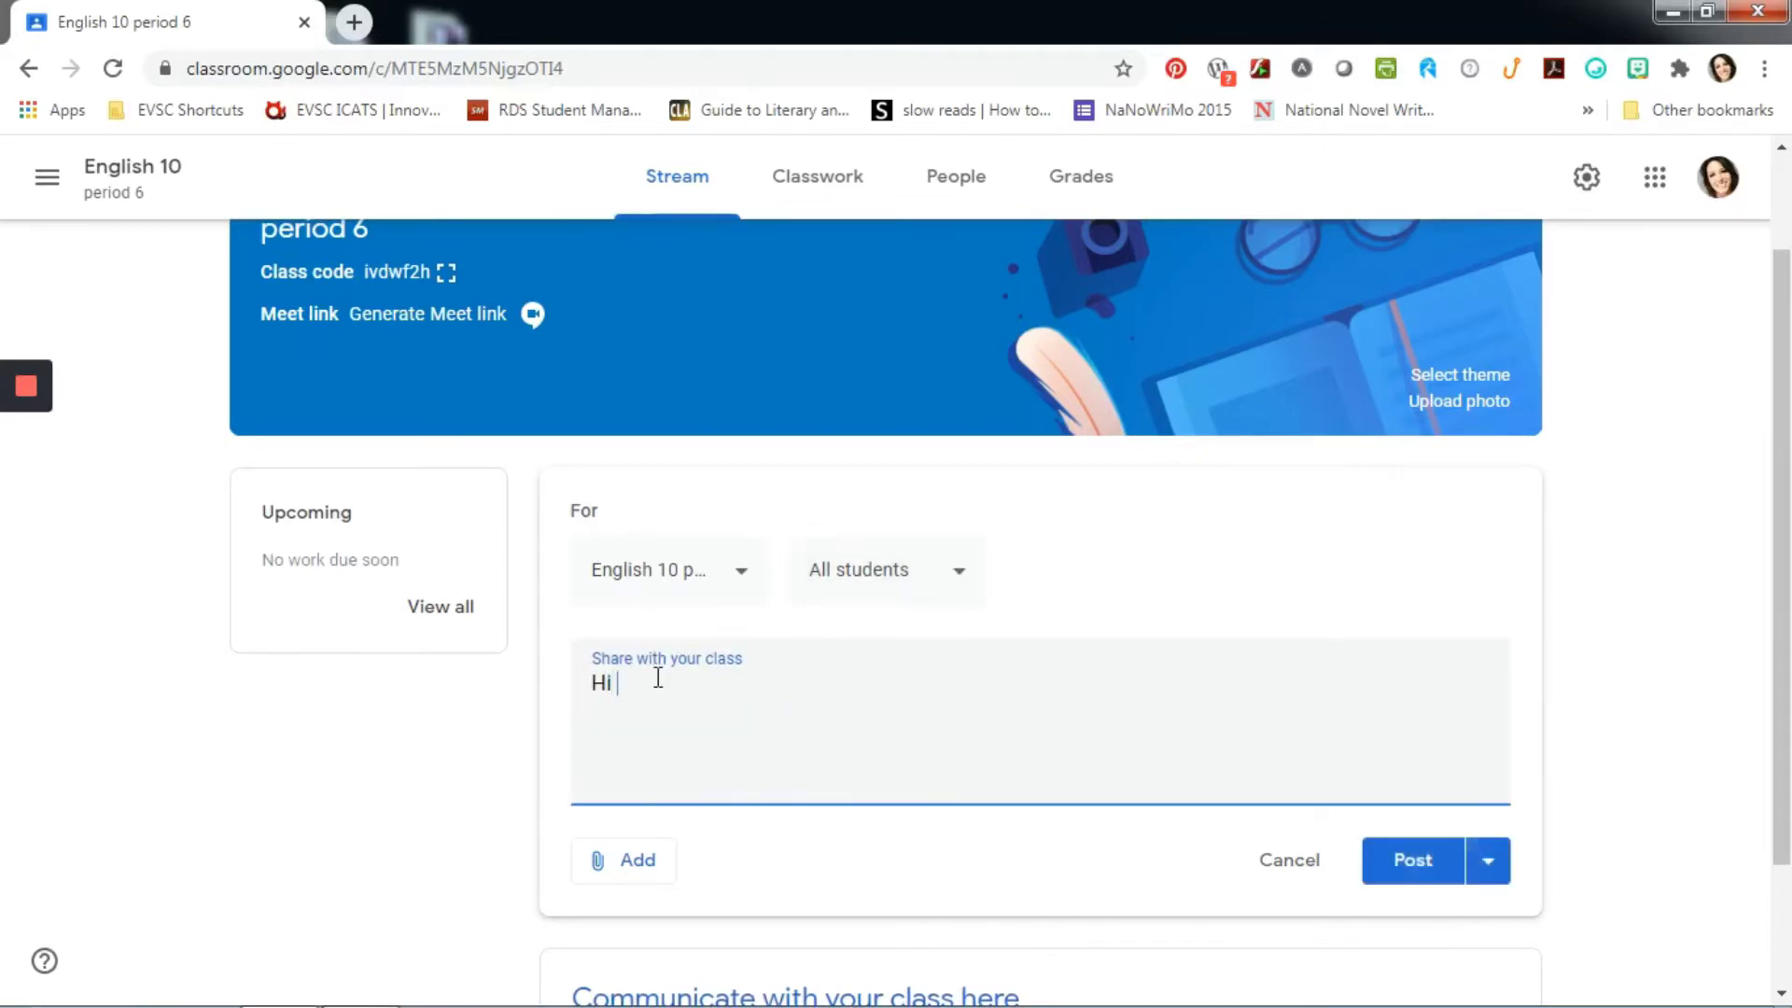
{"action": "type", "text": "class! I'm so glad you're here!"}
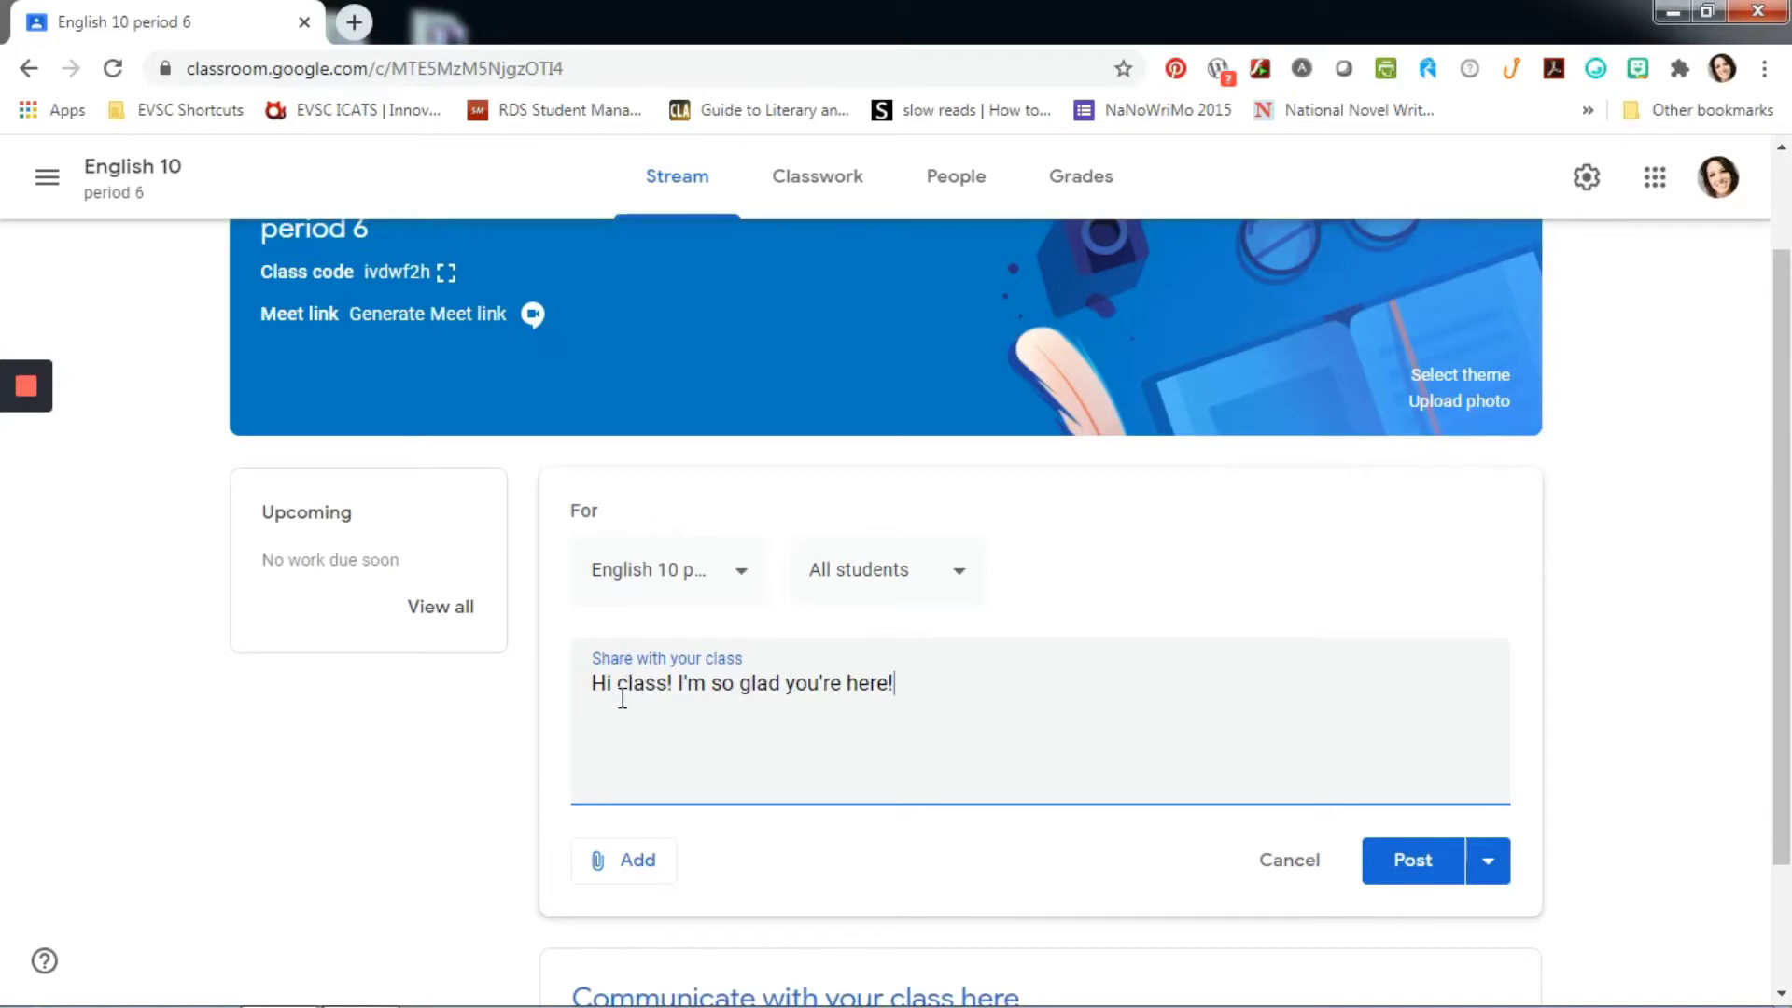
{"action": "left_click", "coordinate": [639, 868]}
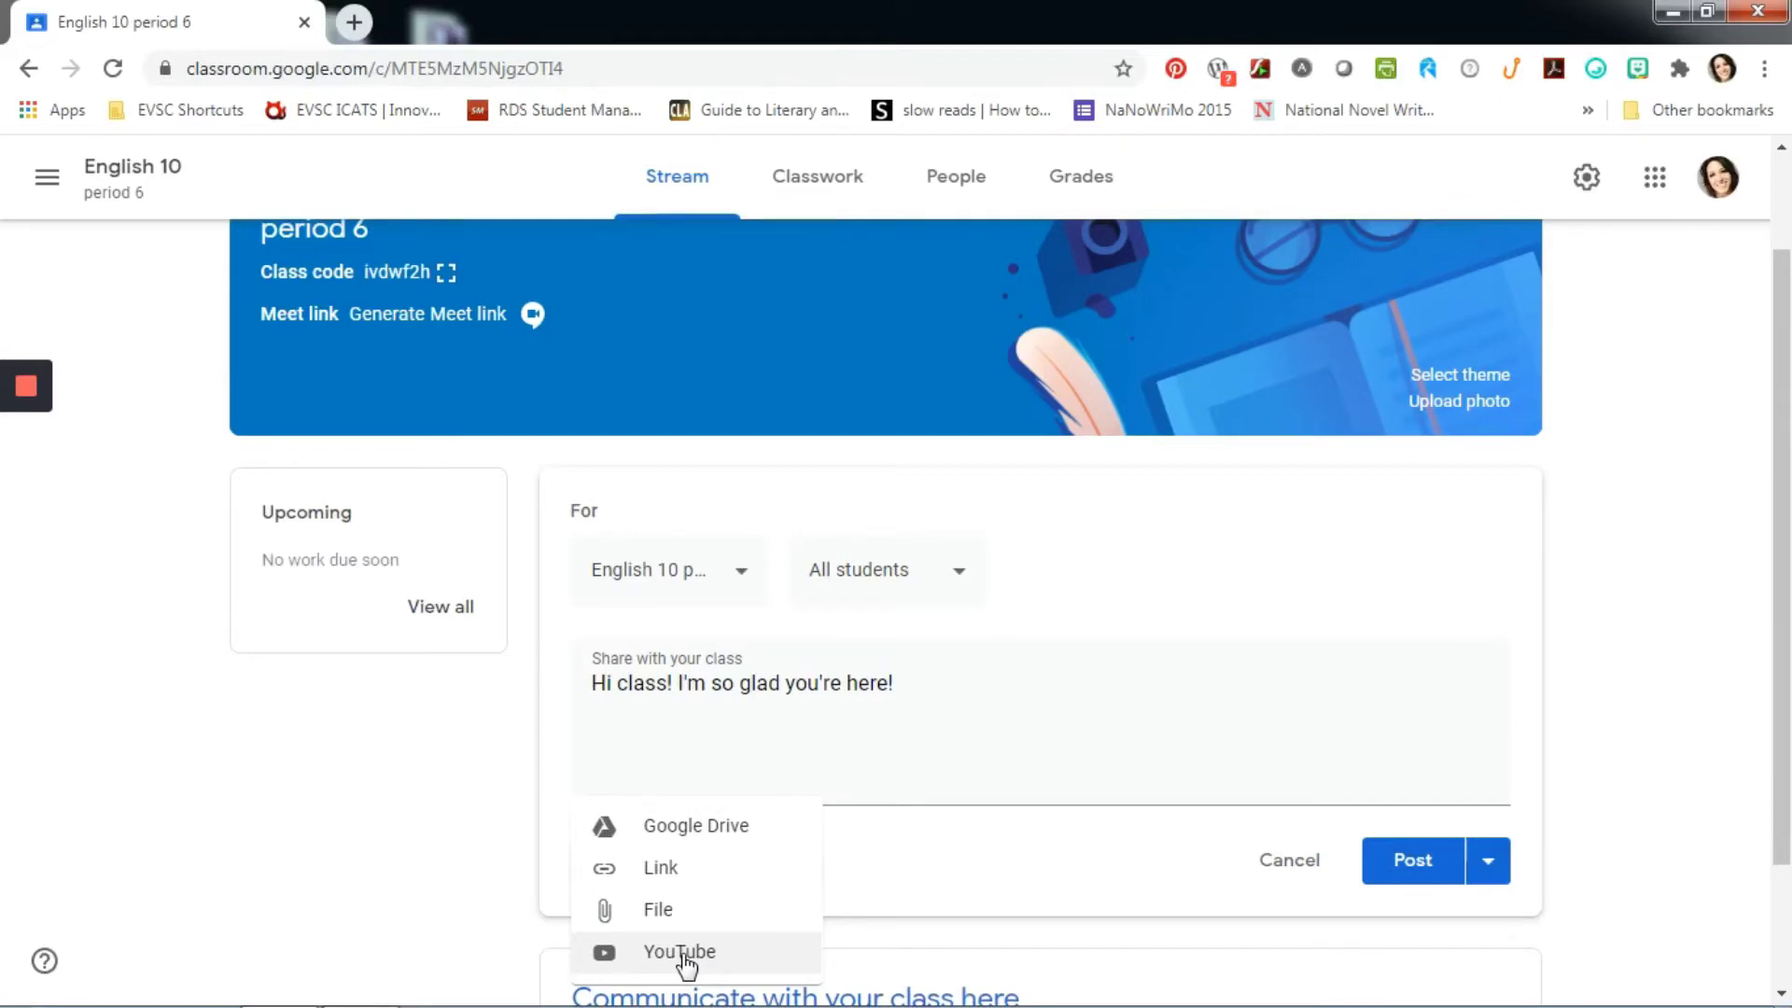
{"action": "left_click", "coordinate": [935, 686]}
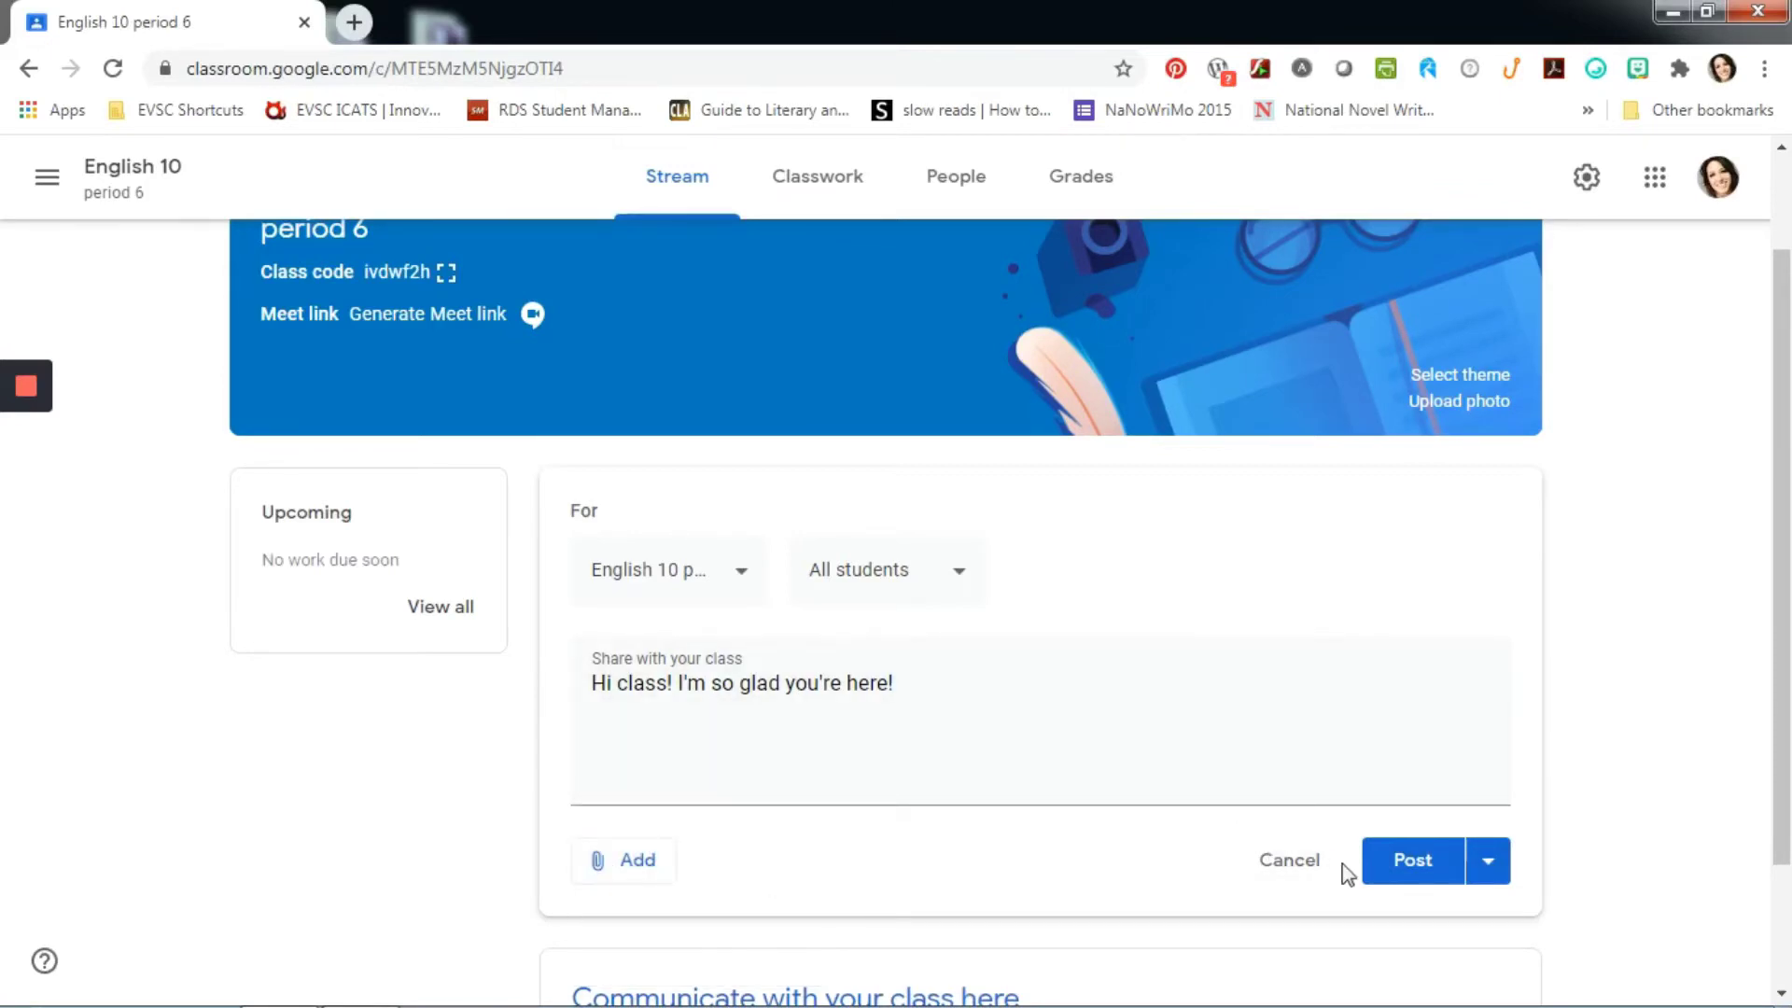
Look at the scheduling date options for the welcome announcement, dismiss them, and post the announcement immediately.
{"action": "left_click", "coordinate": [1495, 875]}
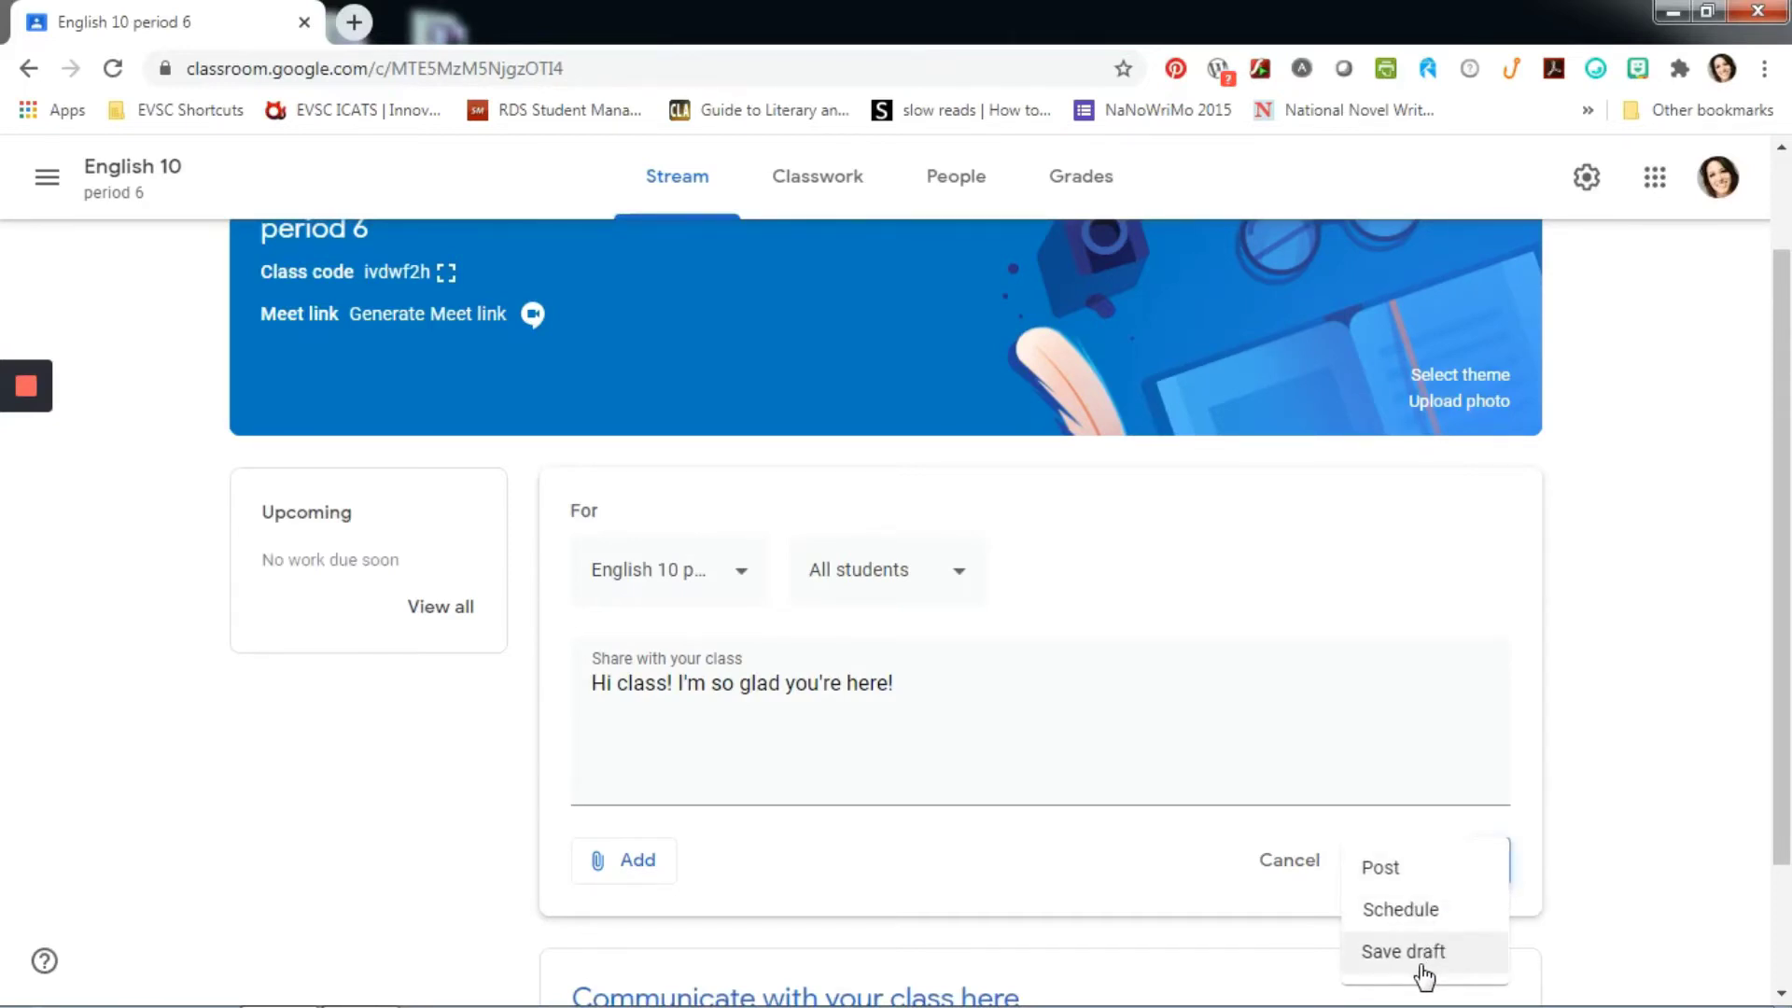
{"action": "left_click", "coordinate": [1421, 911]}
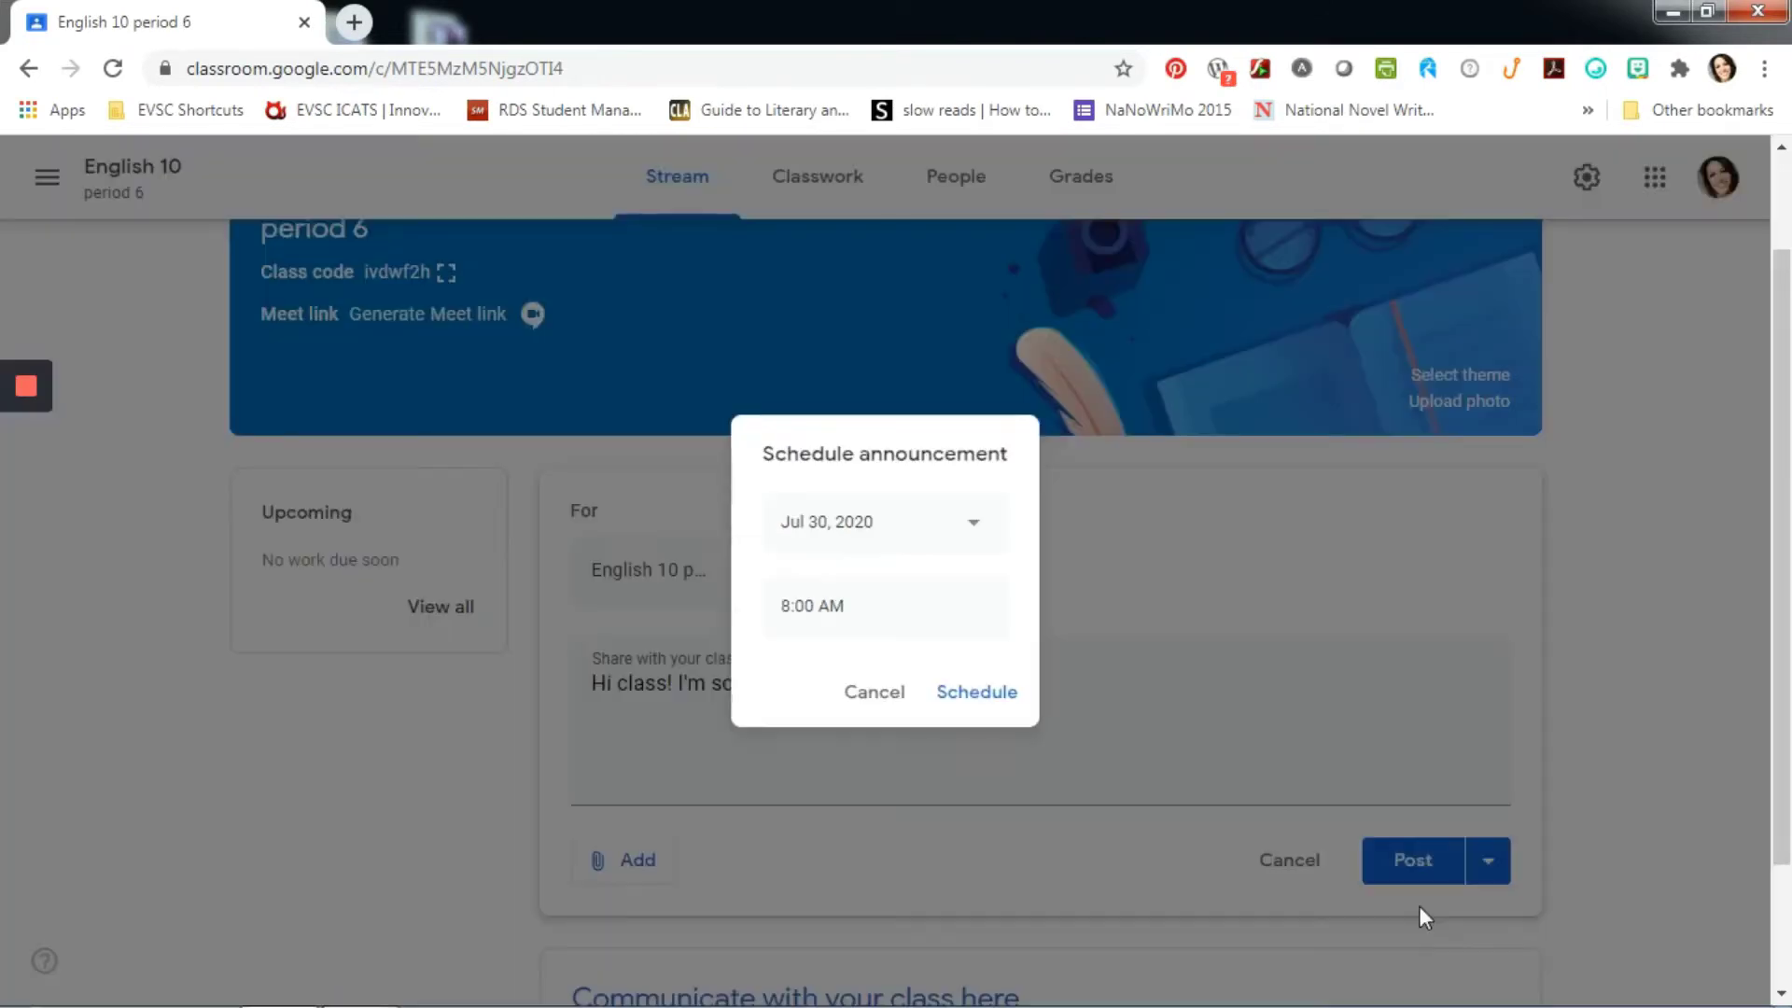
{"action": "left_click", "coordinate": [843, 539]}
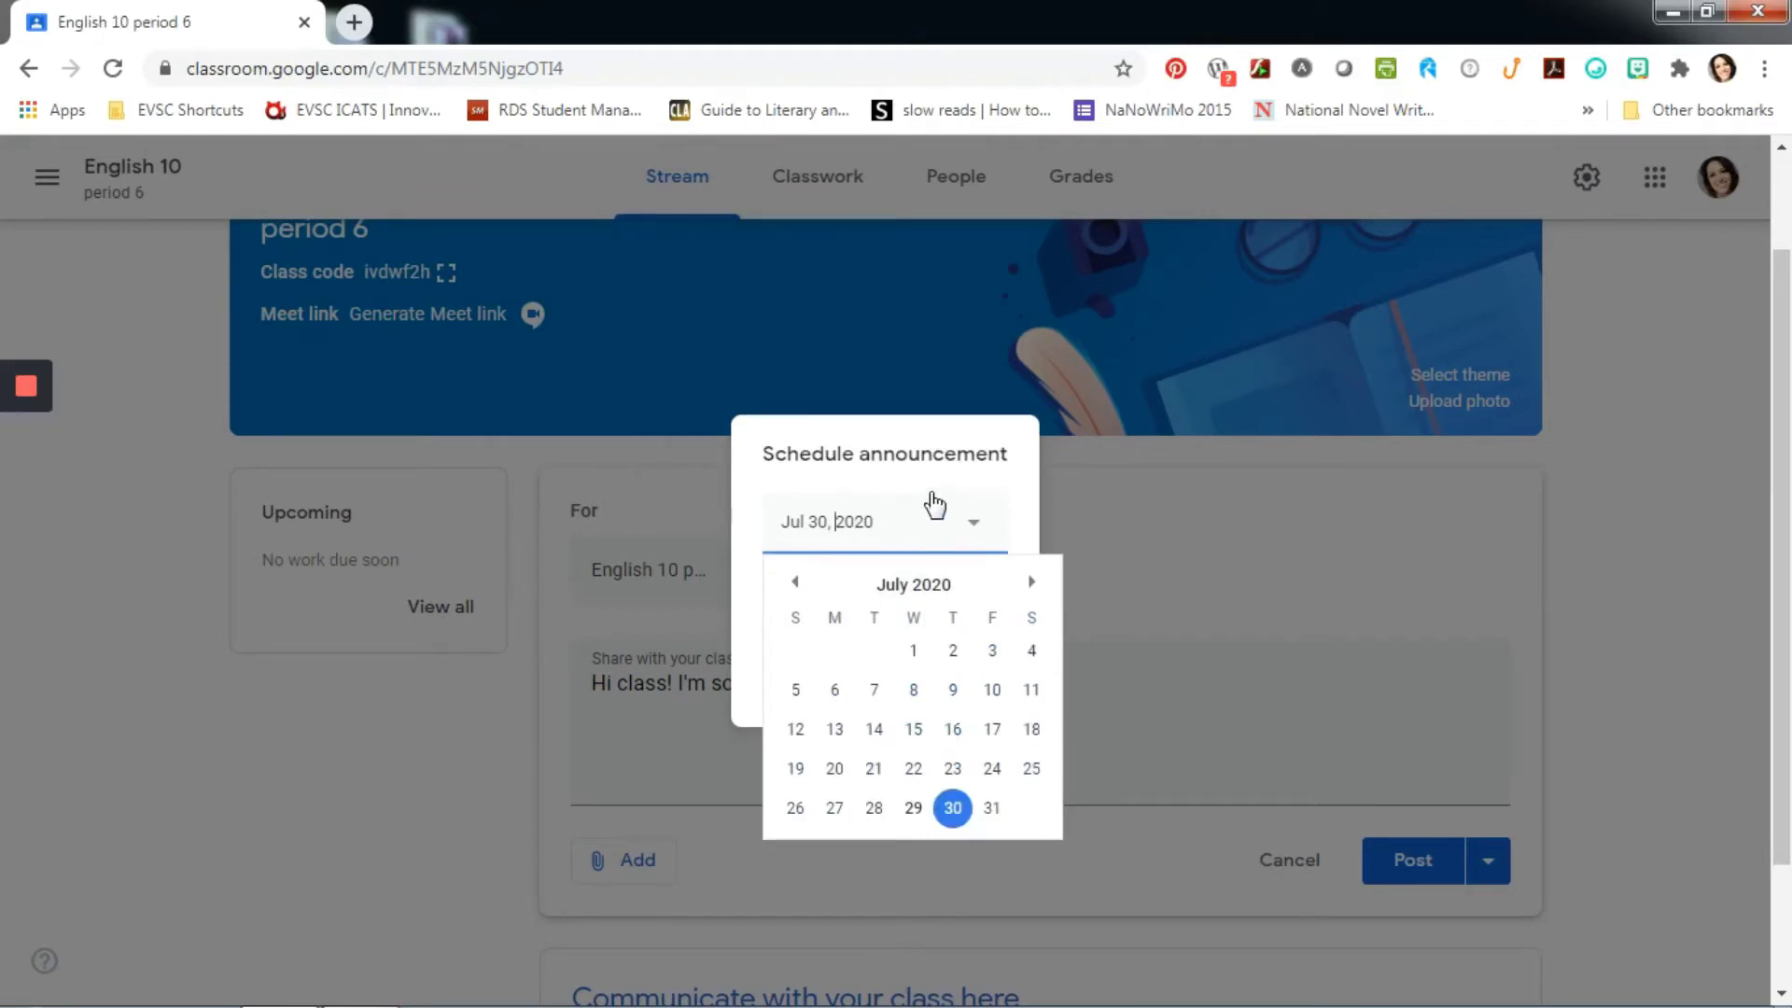
{"action": "left_click", "coordinate": [910, 467]}
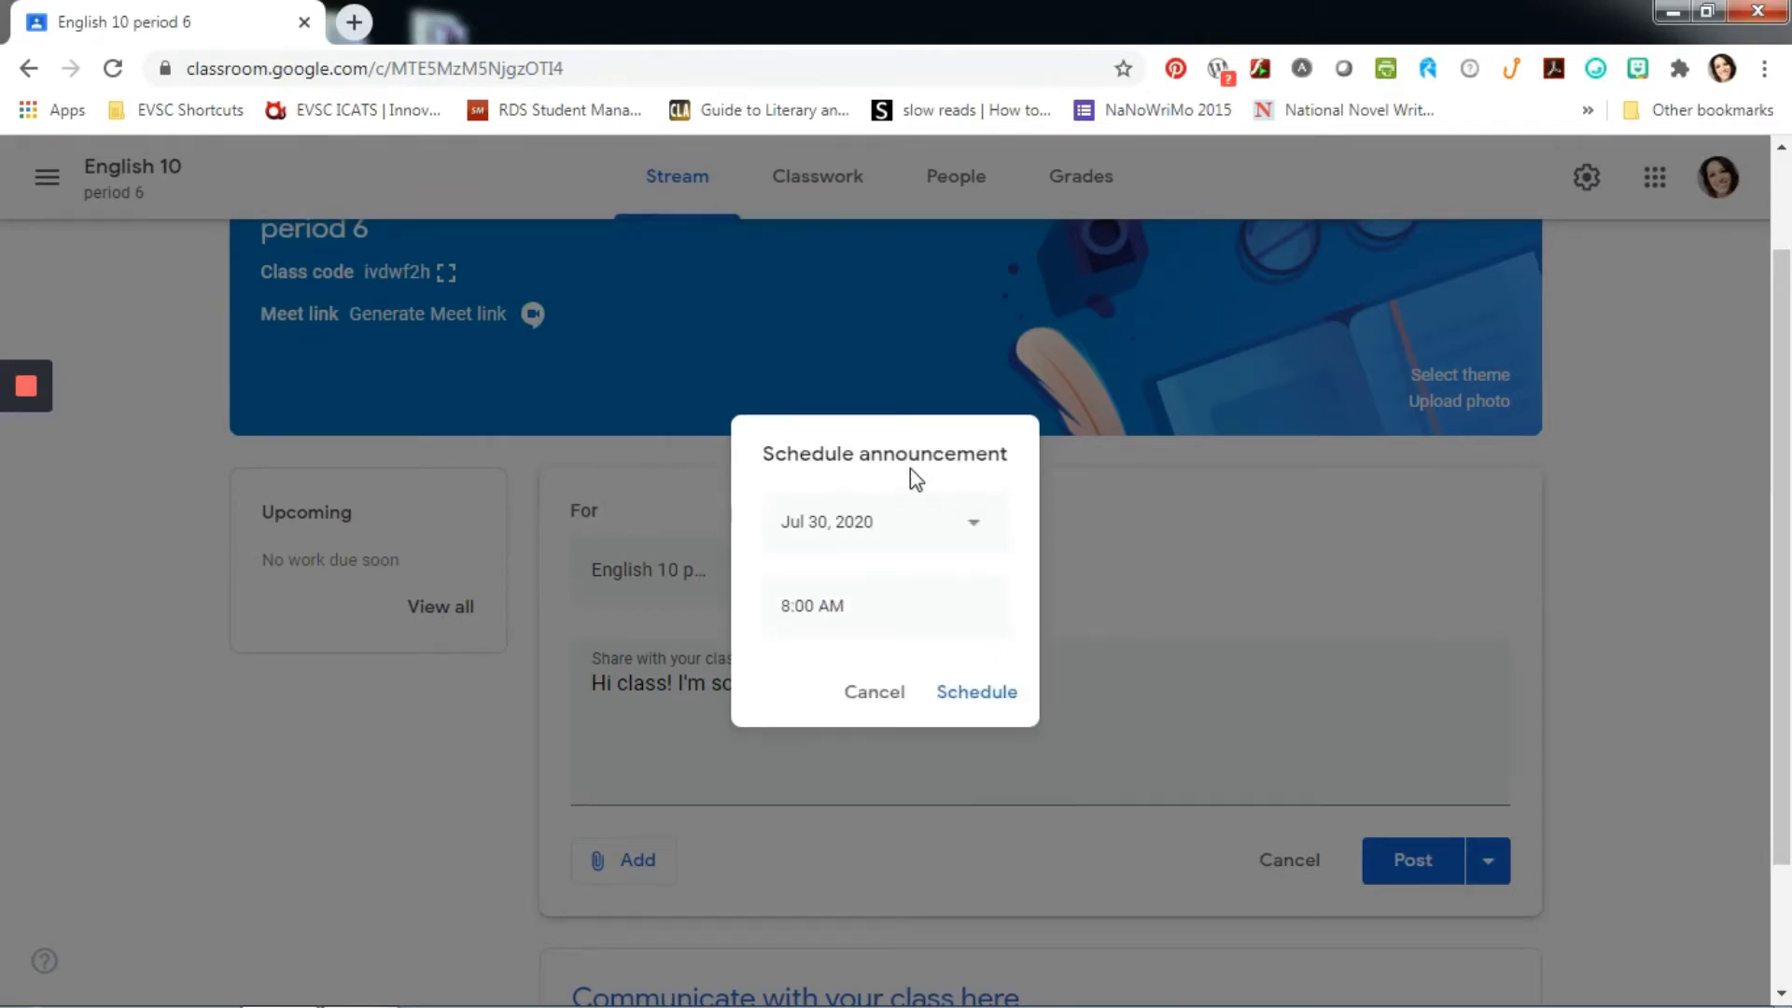
{"action": "left_click", "coordinate": [891, 695]}
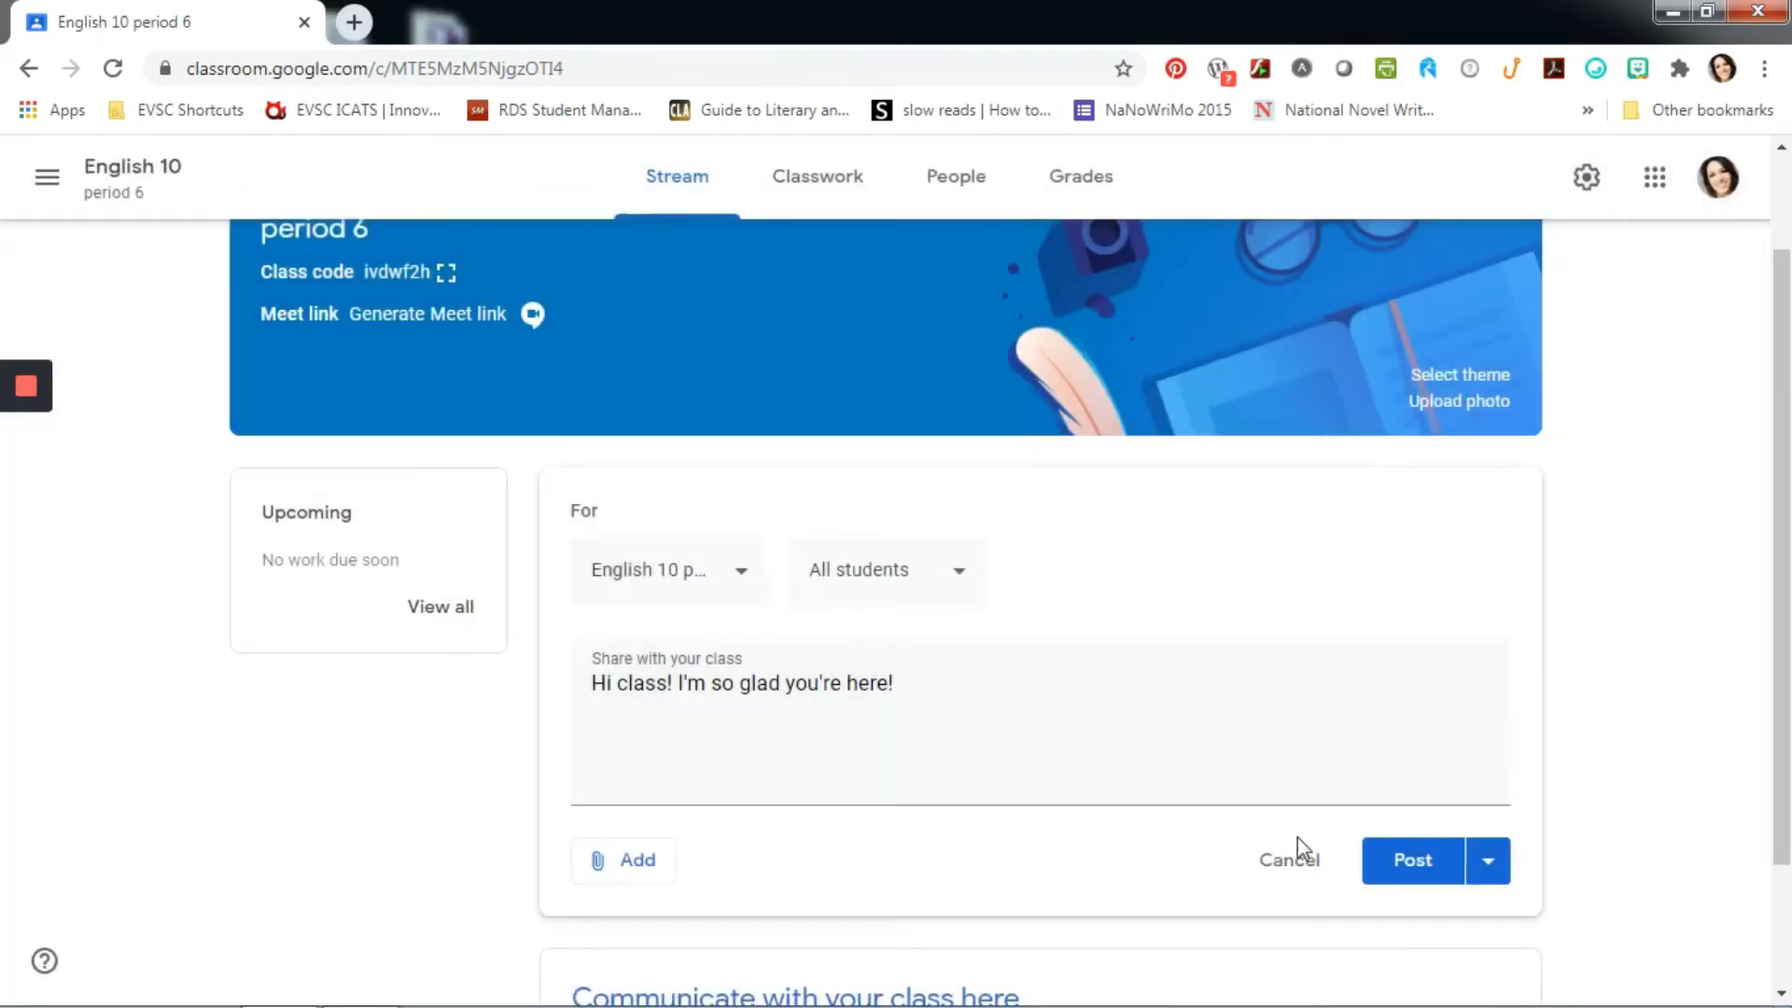
{"action": "left_click", "coordinate": [1394, 860]}
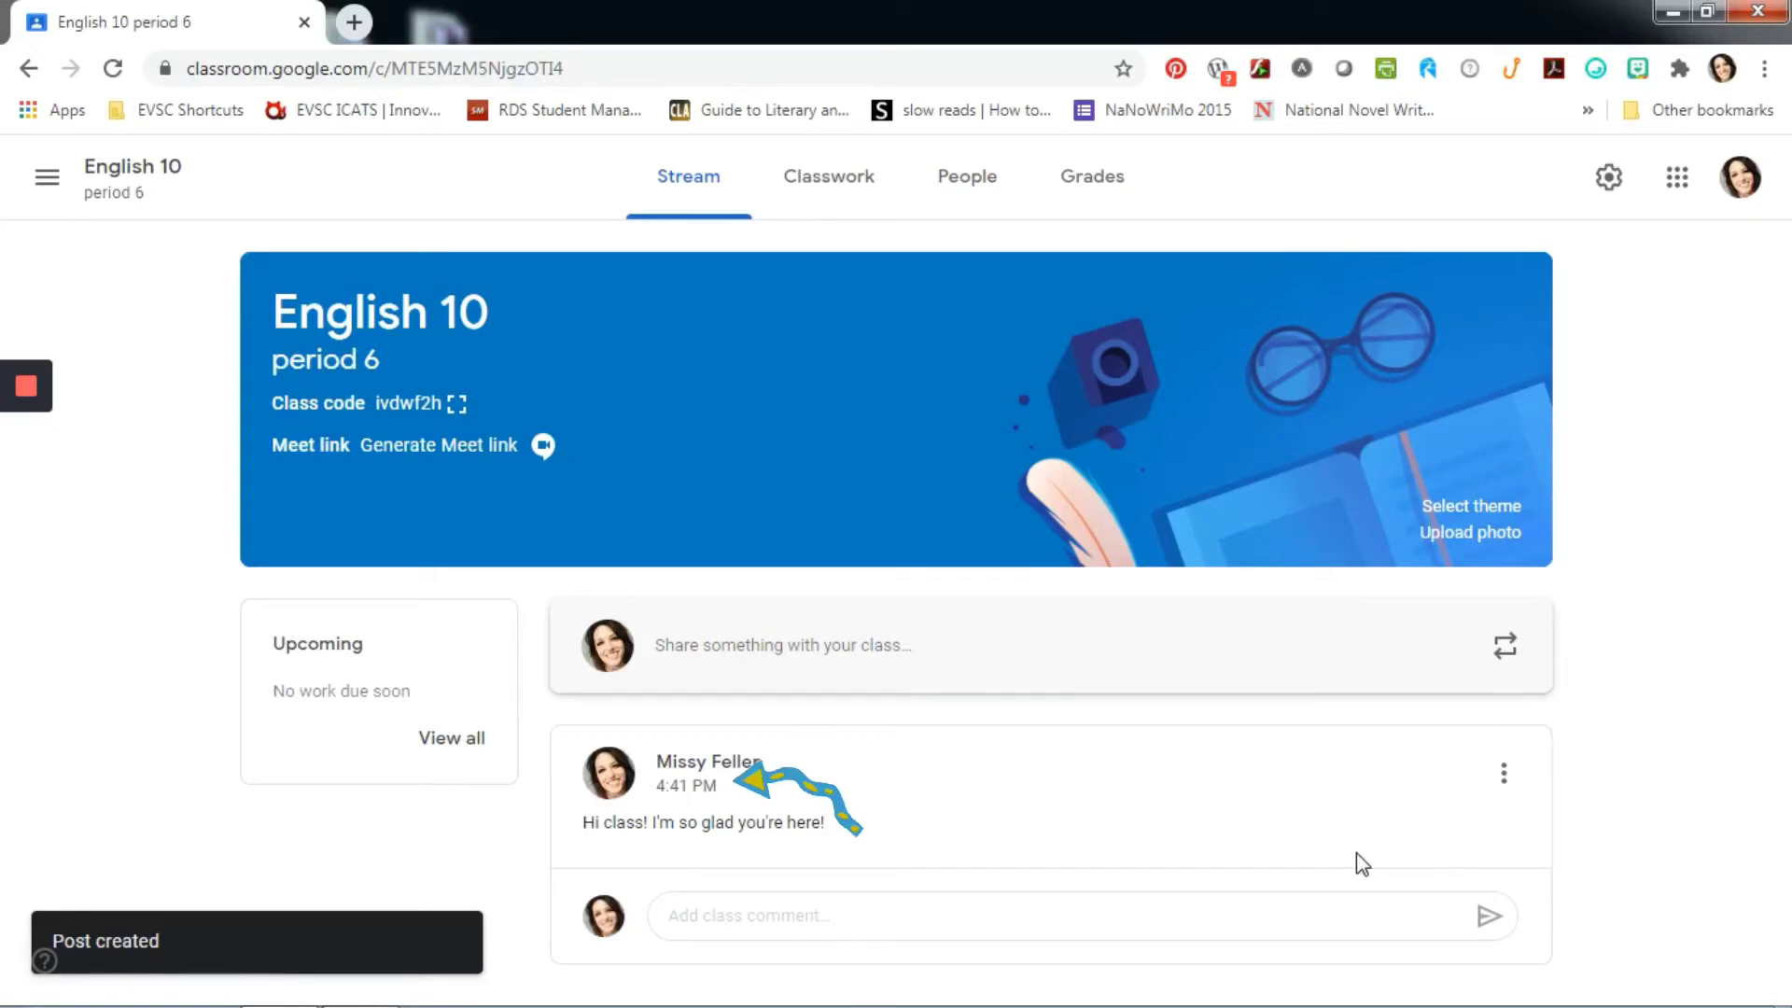
Add a classwork topic named "Course Materials" to the English 10 class.
{"action": "left_click", "coordinate": [829, 198]}
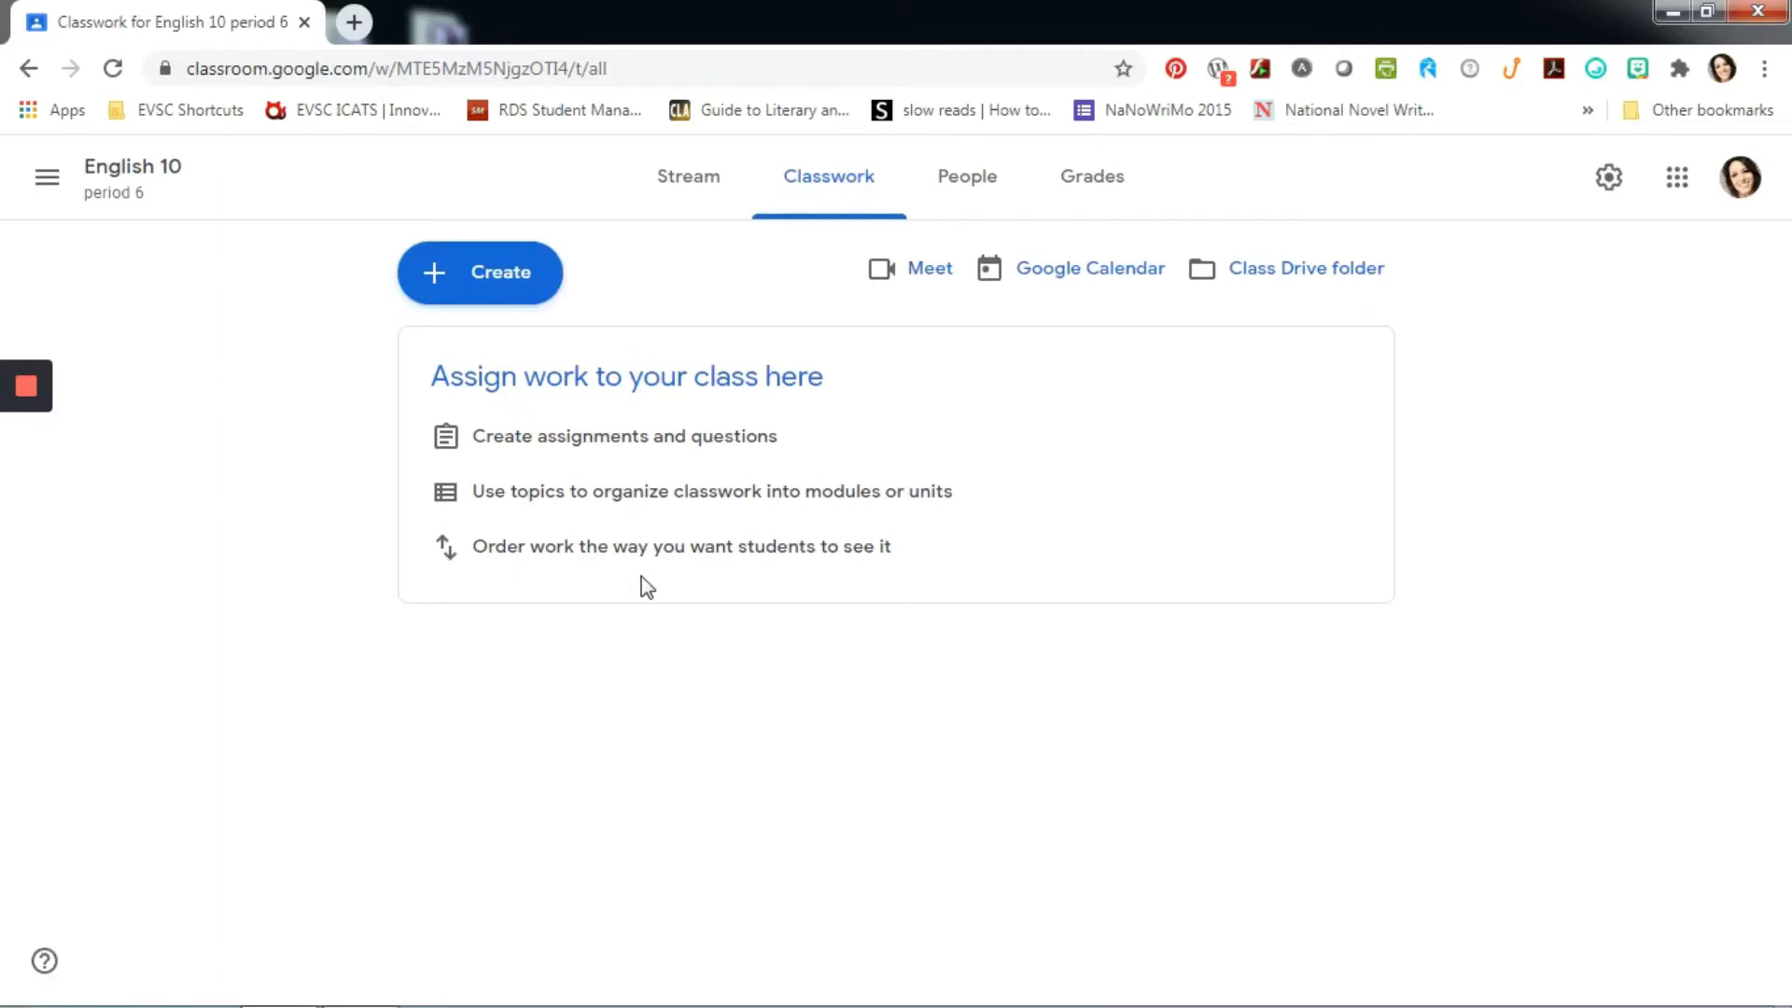
{"action": "left_click", "coordinate": [516, 292]}
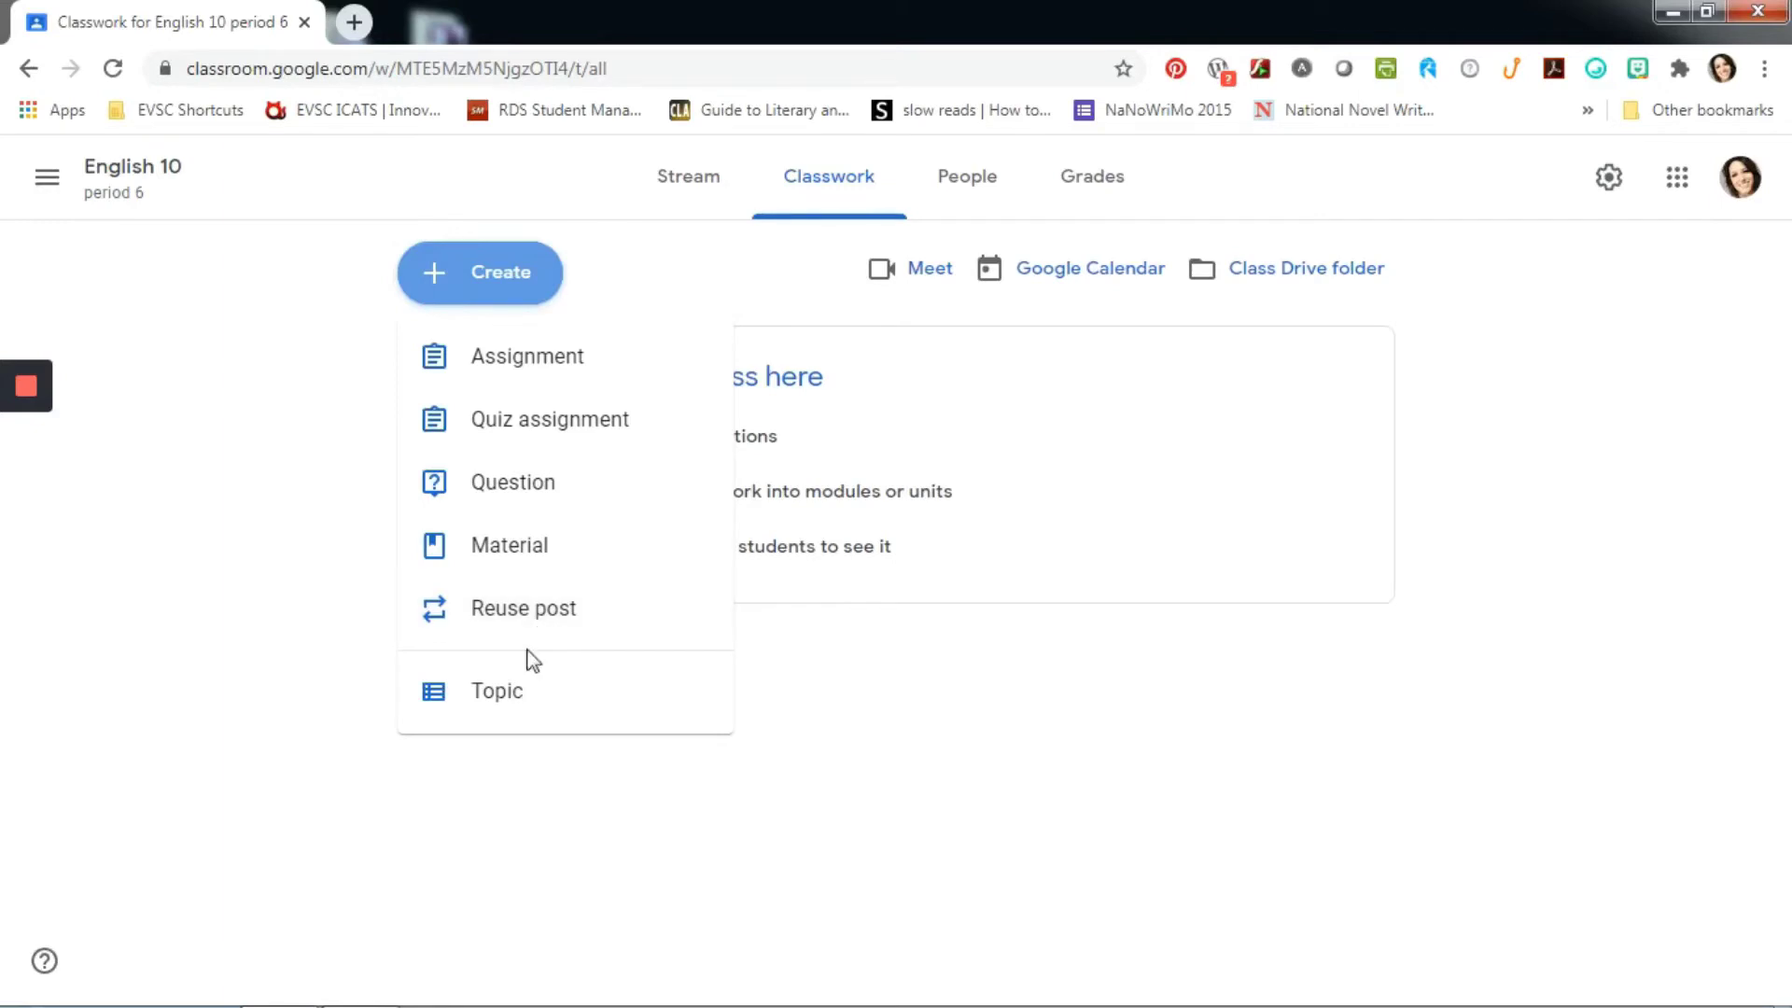
{"action": "left_click", "coordinate": [525, 709]}
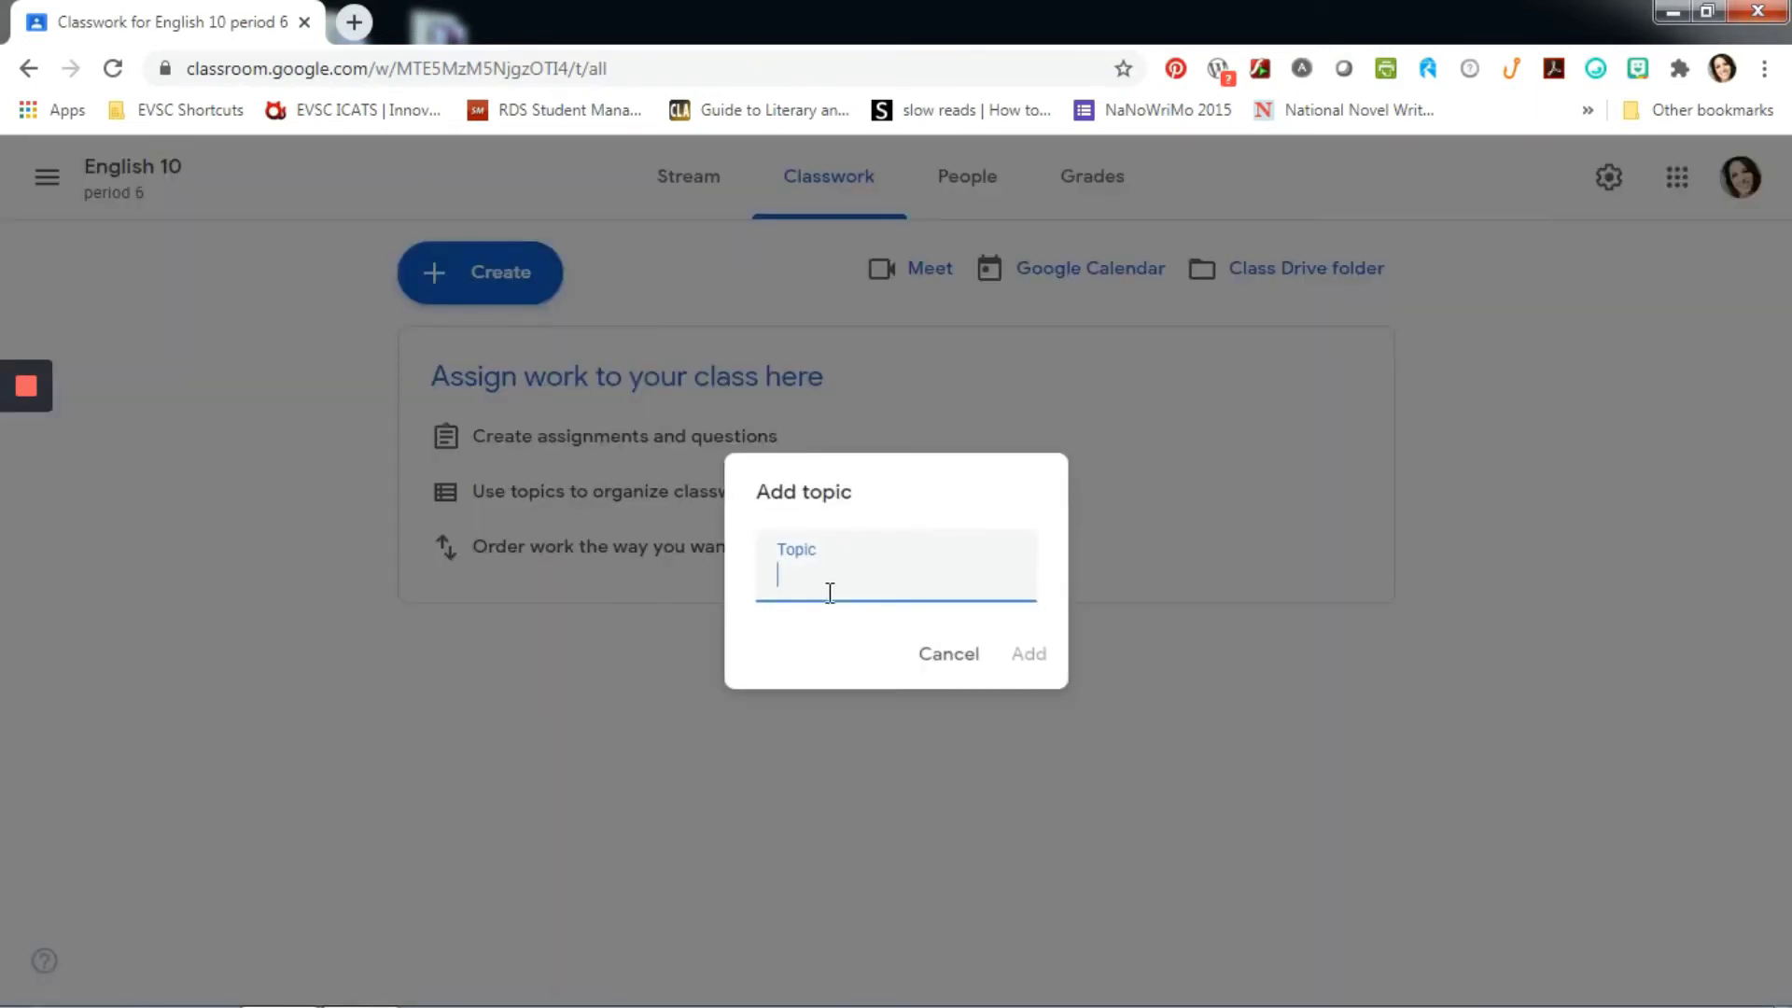
{"action": "type", "text": "Course Mati"}
{"action": "type", "text": "erals"}
{"action": "key", "text": "BackSpace"}
{"action": "key", "text": "BackSpace"}
{"action": "key", "text": "BackSpace"}
{"action": "key", "text": "BackSpace"}
{"action": "key", "text": "BackSpace"}
{"action": "key", "text": "BackSpace"}
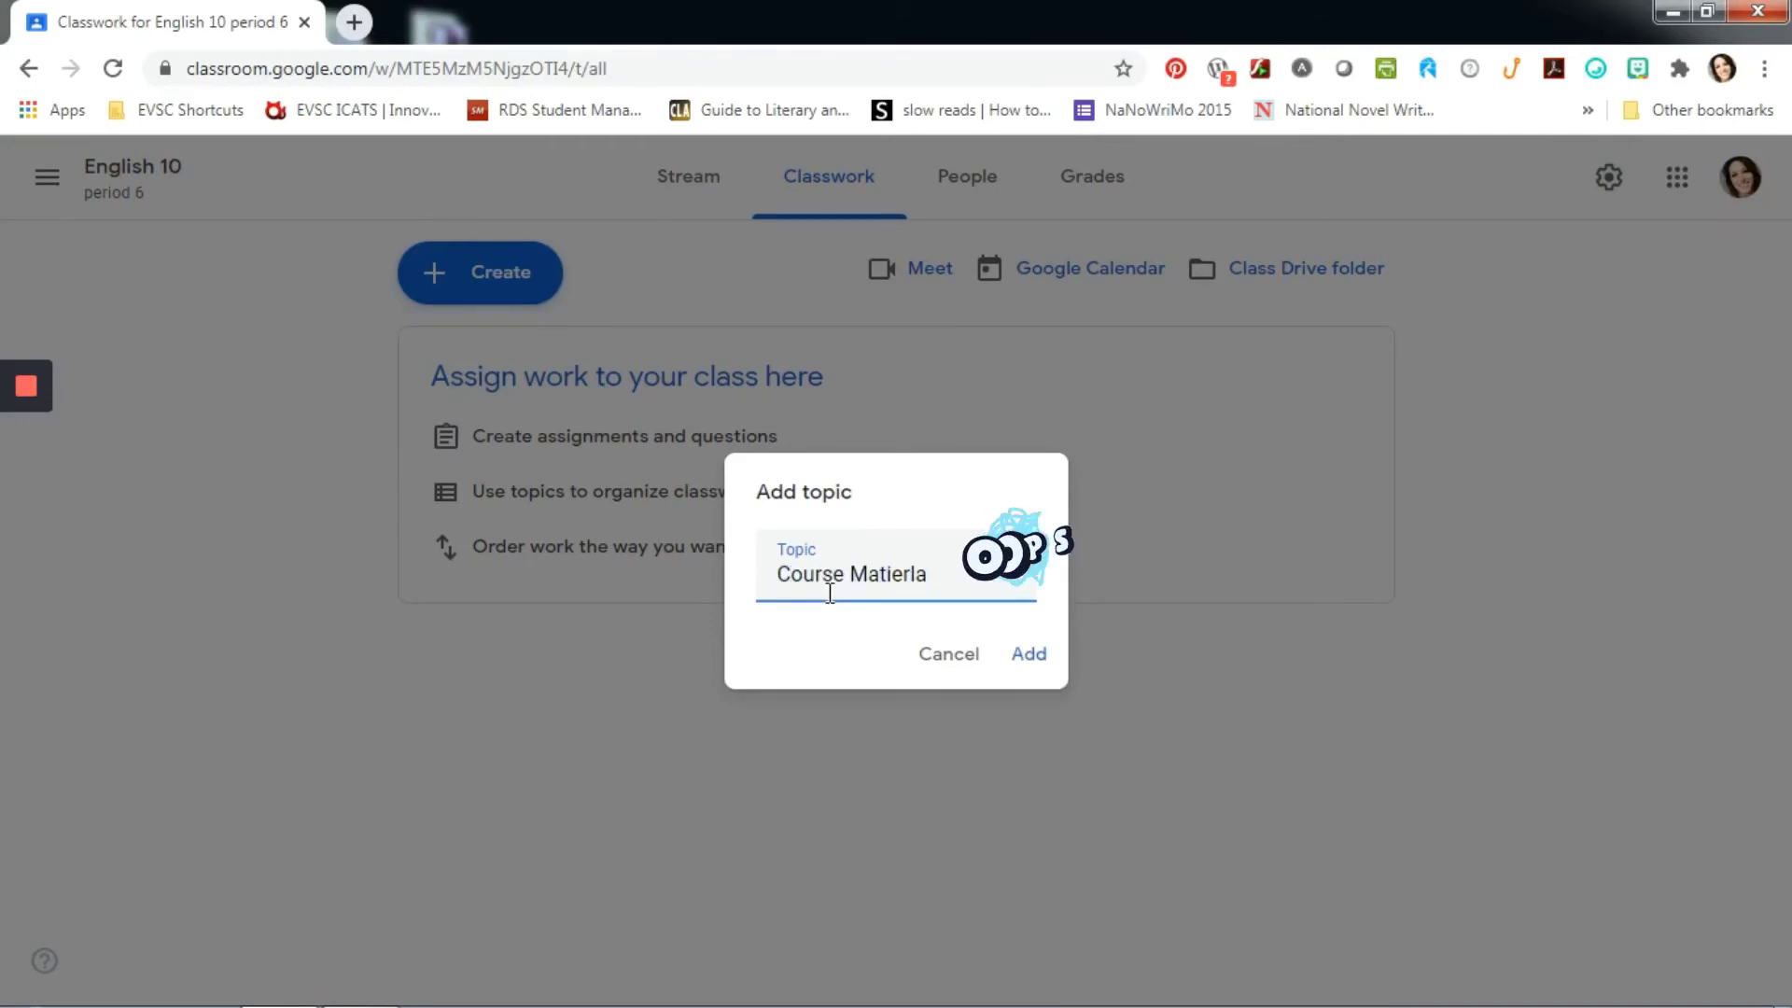
{"action": "type", "text": "erials"}
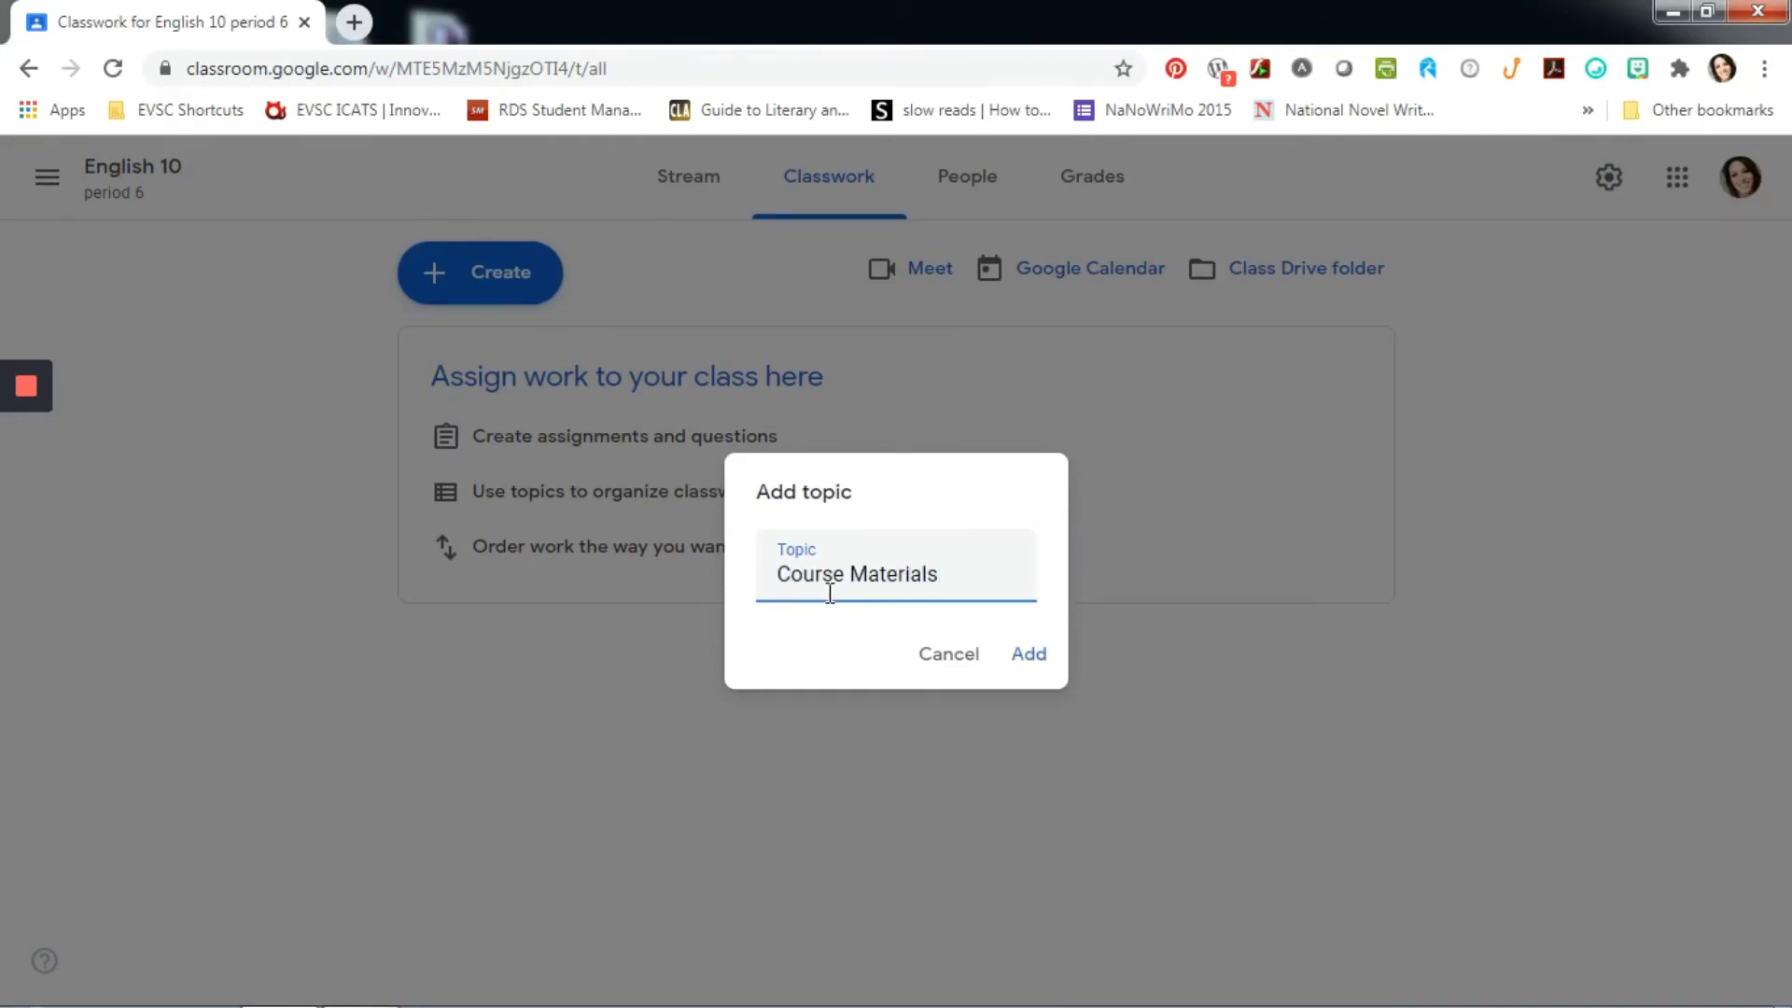
{"action": "left_click", "coordinate": [1028, 659]}
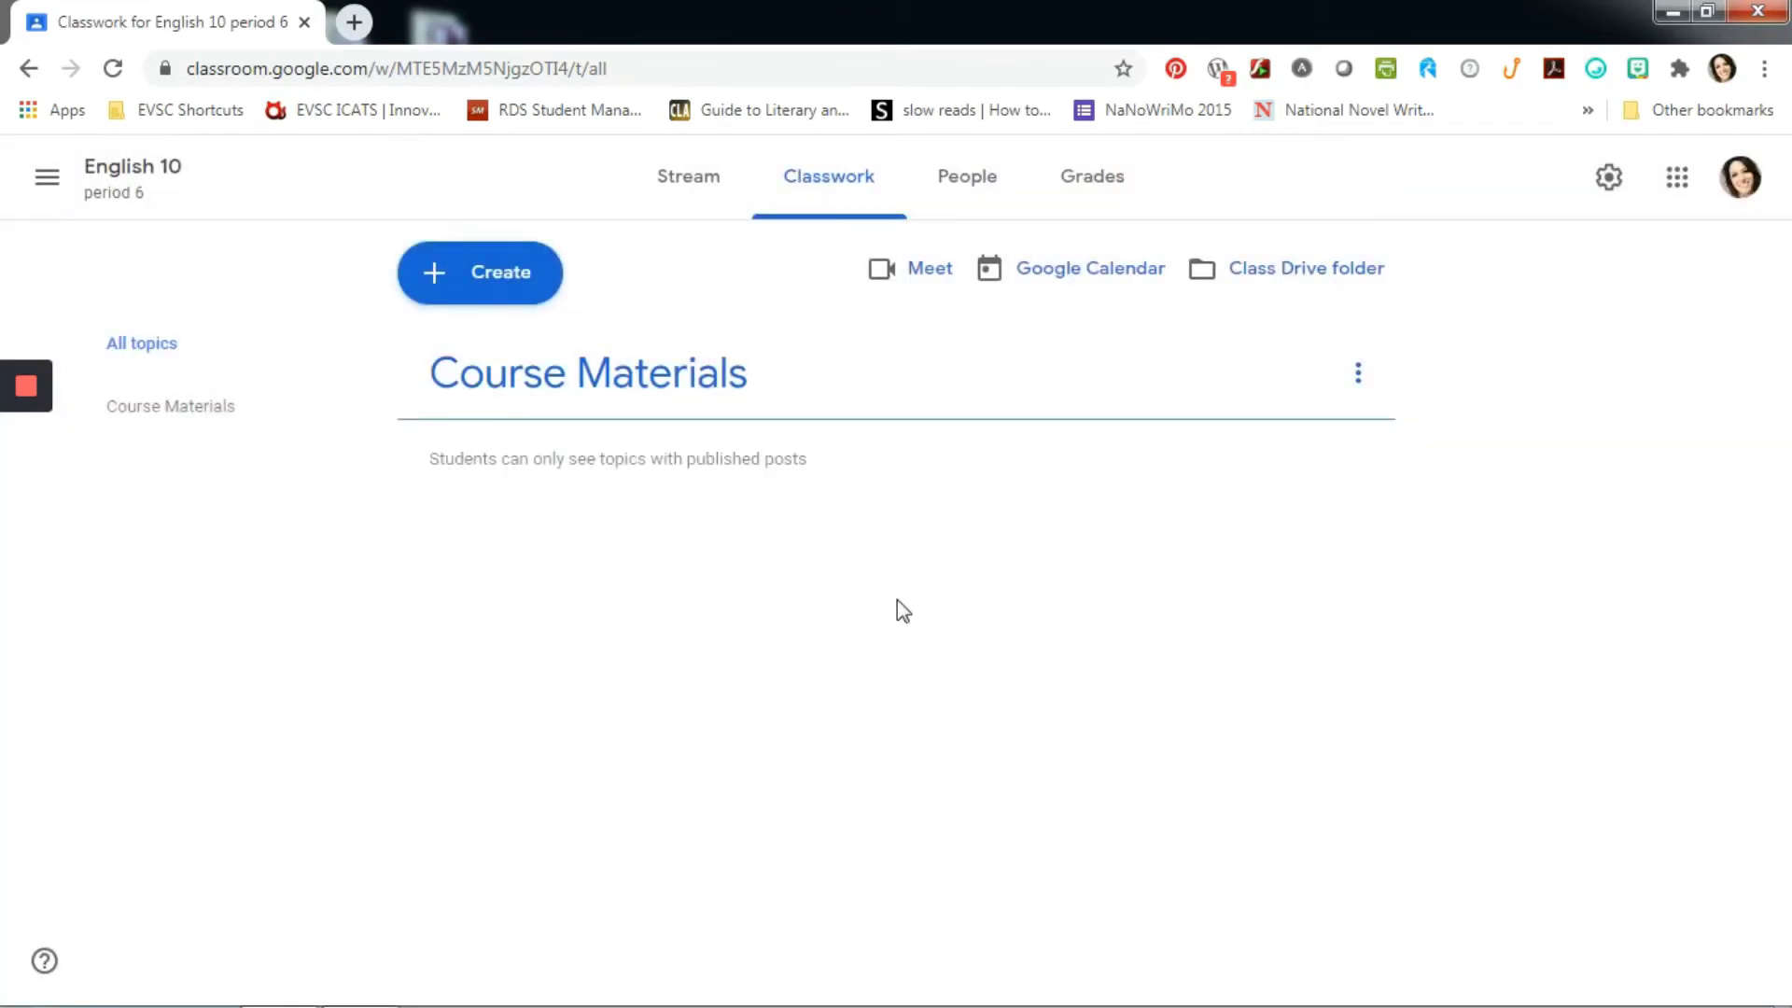
Add a second classwork topic named "Unit 1" and move it below Course Materials.
{"action": "left_click", "coordinate": [485, 278]}
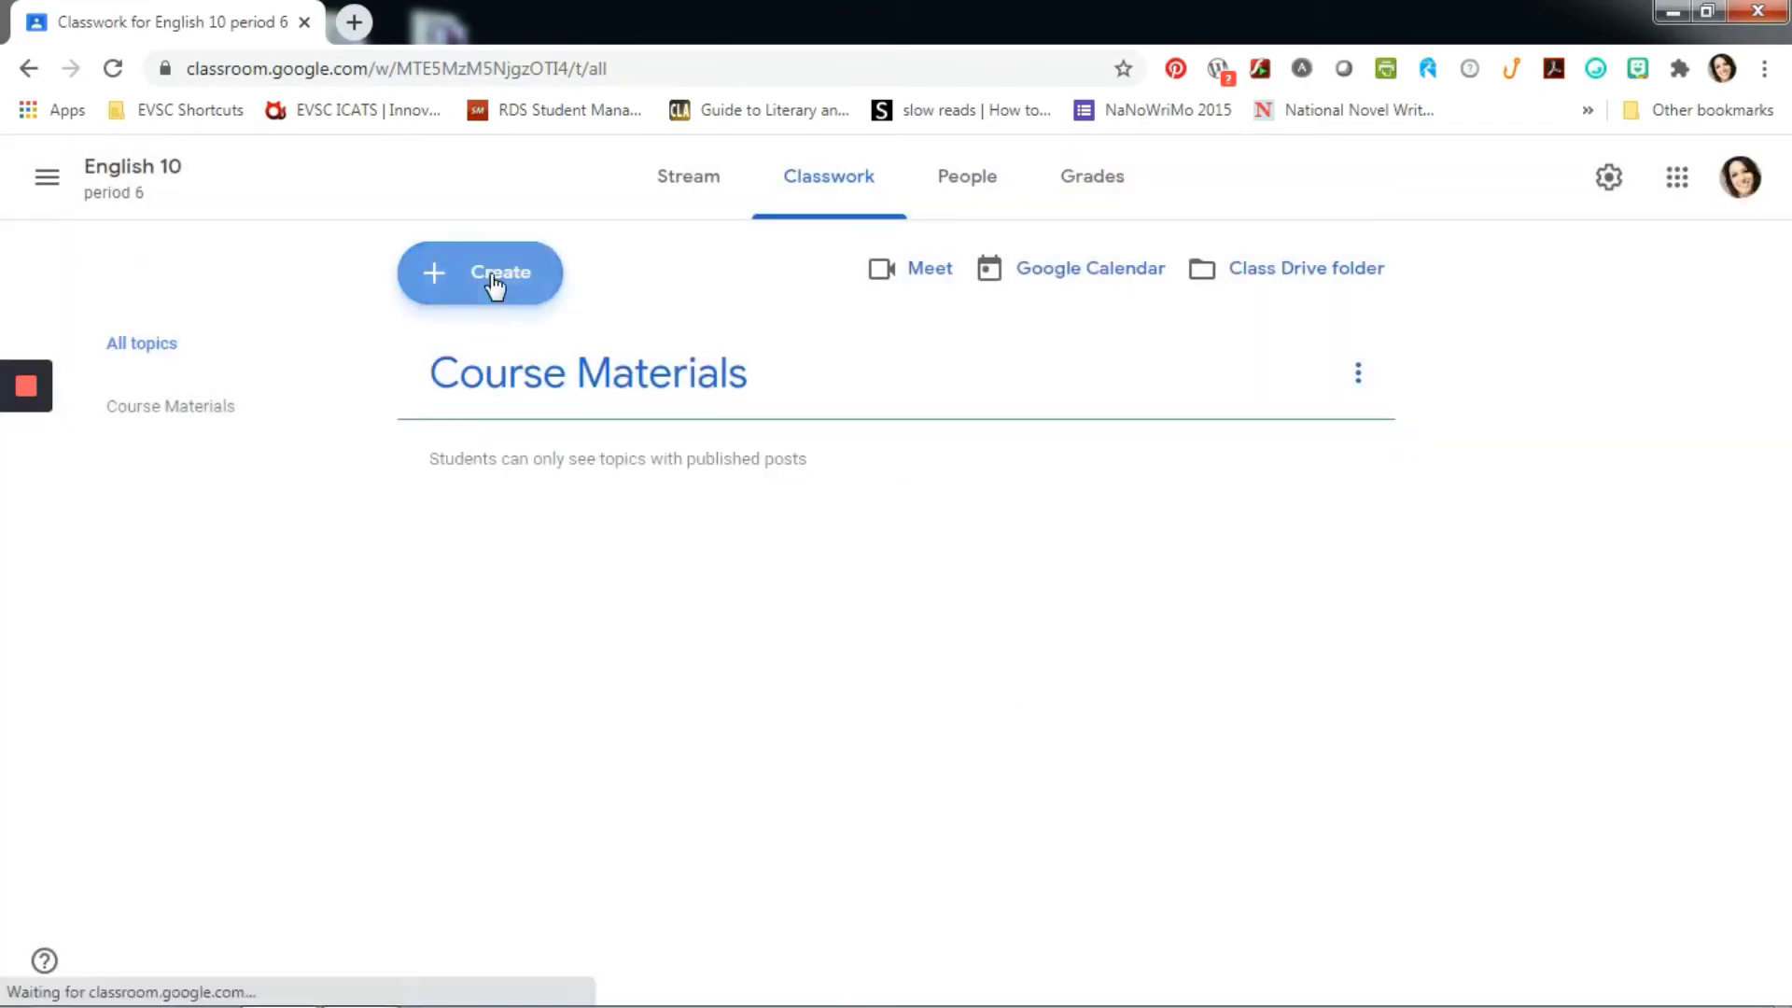
{"action": "left_click", "coordinate": [490, 689]}
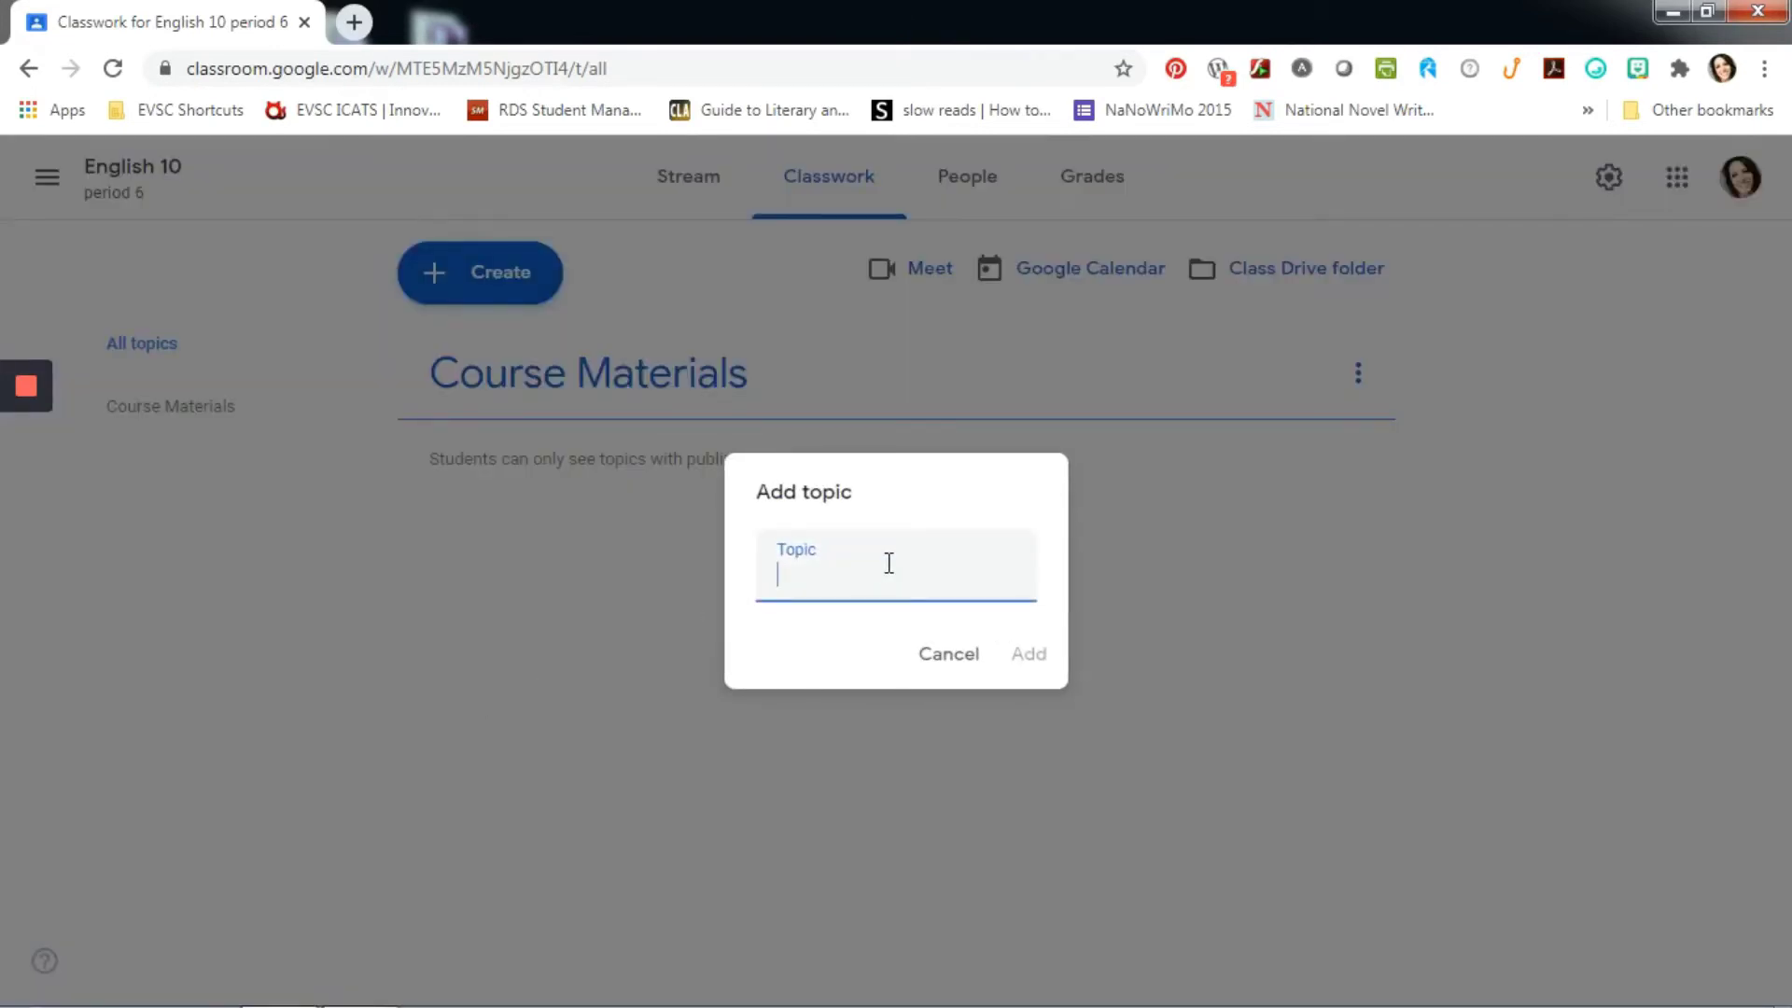
{"action": "type", "text": "Unit 1"}
{"action": "left_click", "coordinate": [1027, 657]}
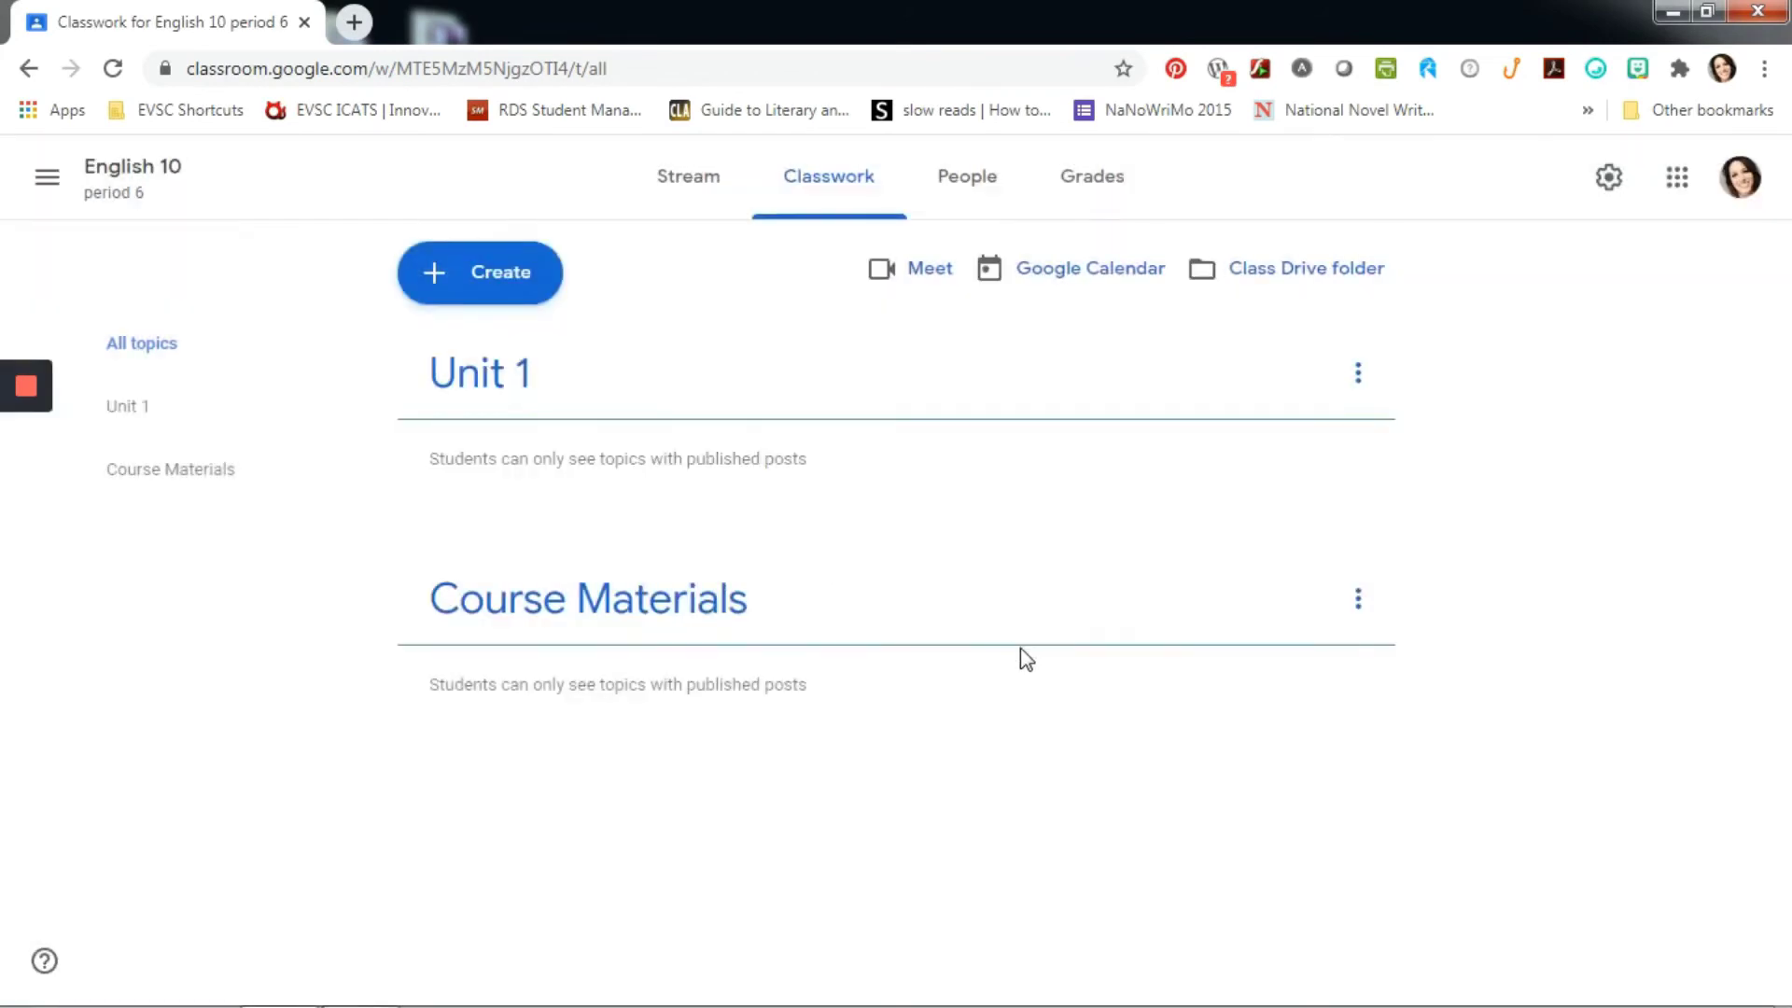
{"action": "left_click_drag", "start_coordinate": [632, 380], "coordinate": [644, 592]}
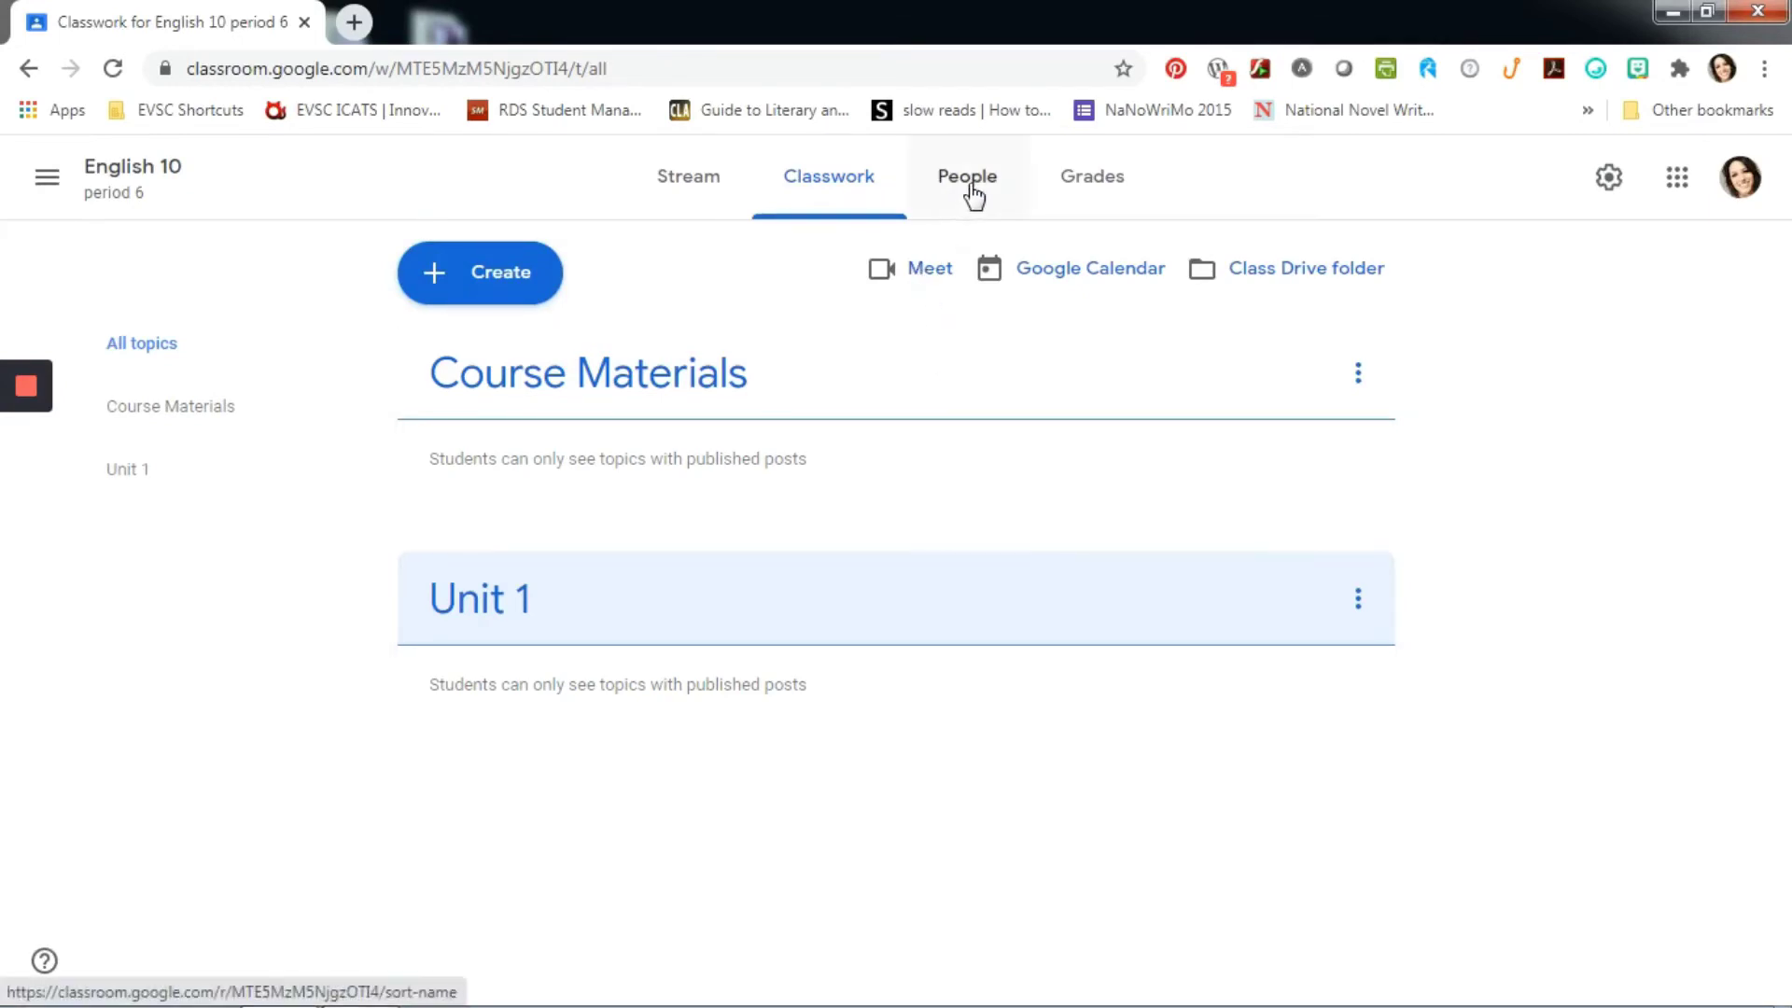
View the class's People and Grades pages, and return to the stream.
{"action": "left_click", "coordinate": [971, 195]}
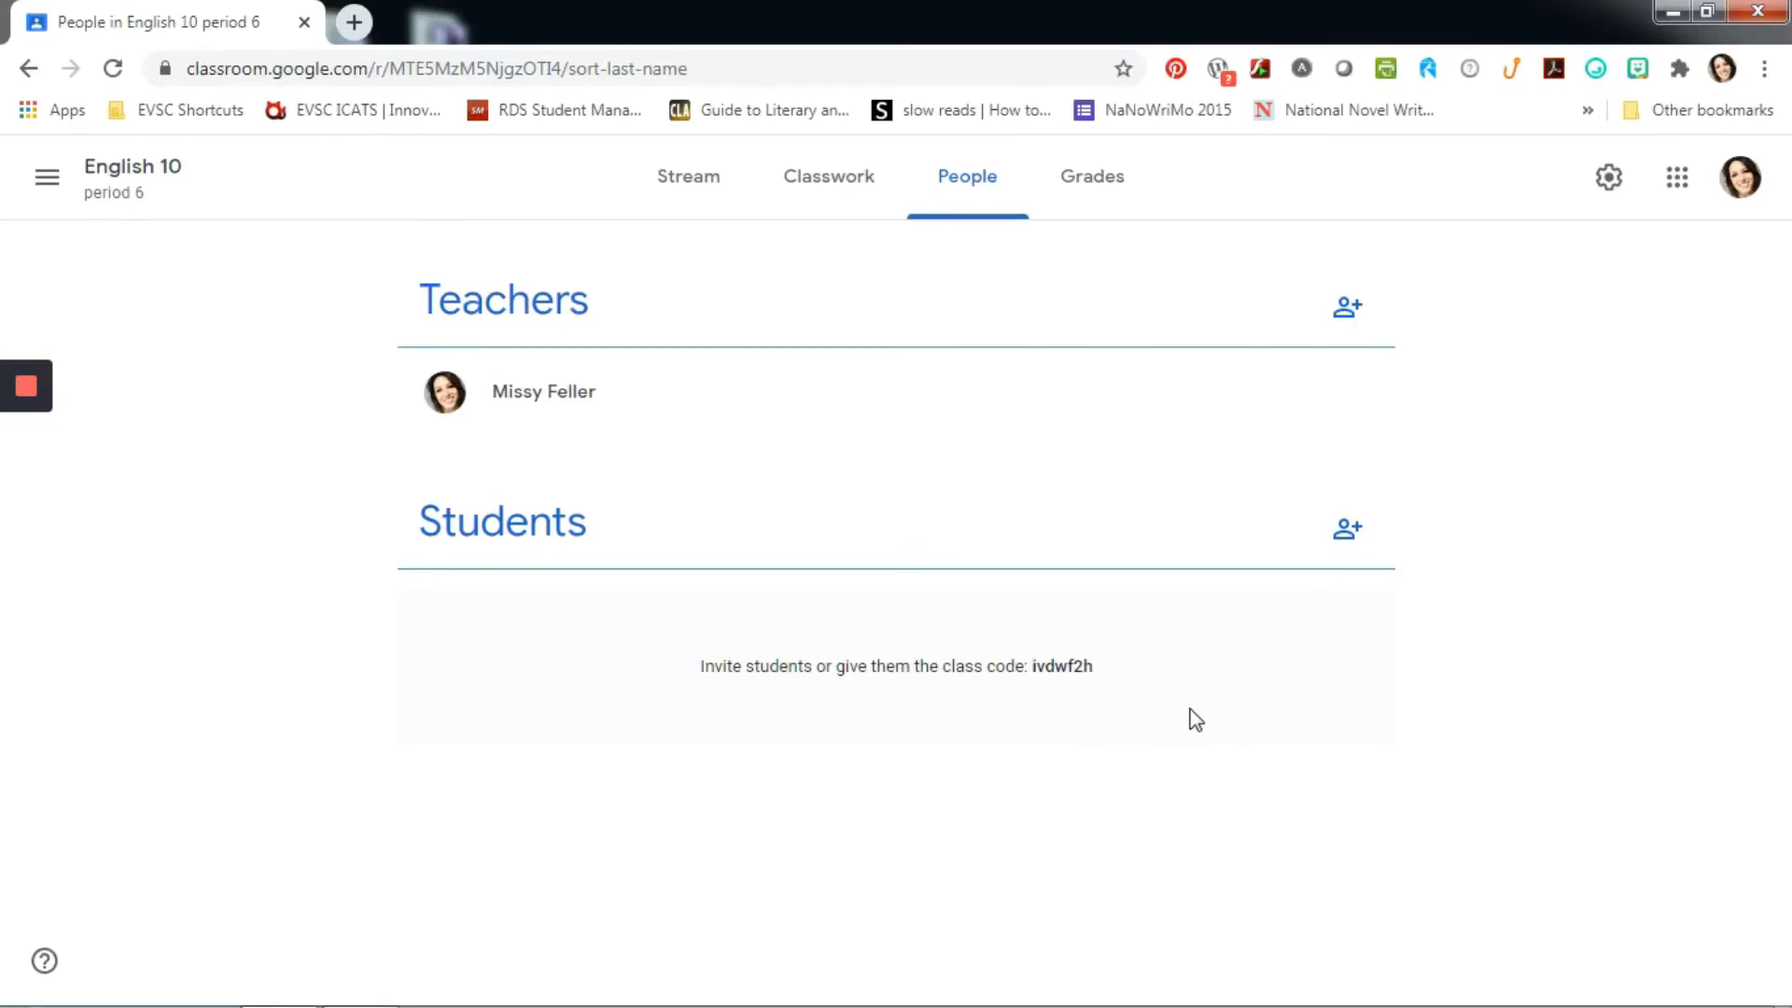
{"action": "left_click", "coordinate": [1088, 191]}
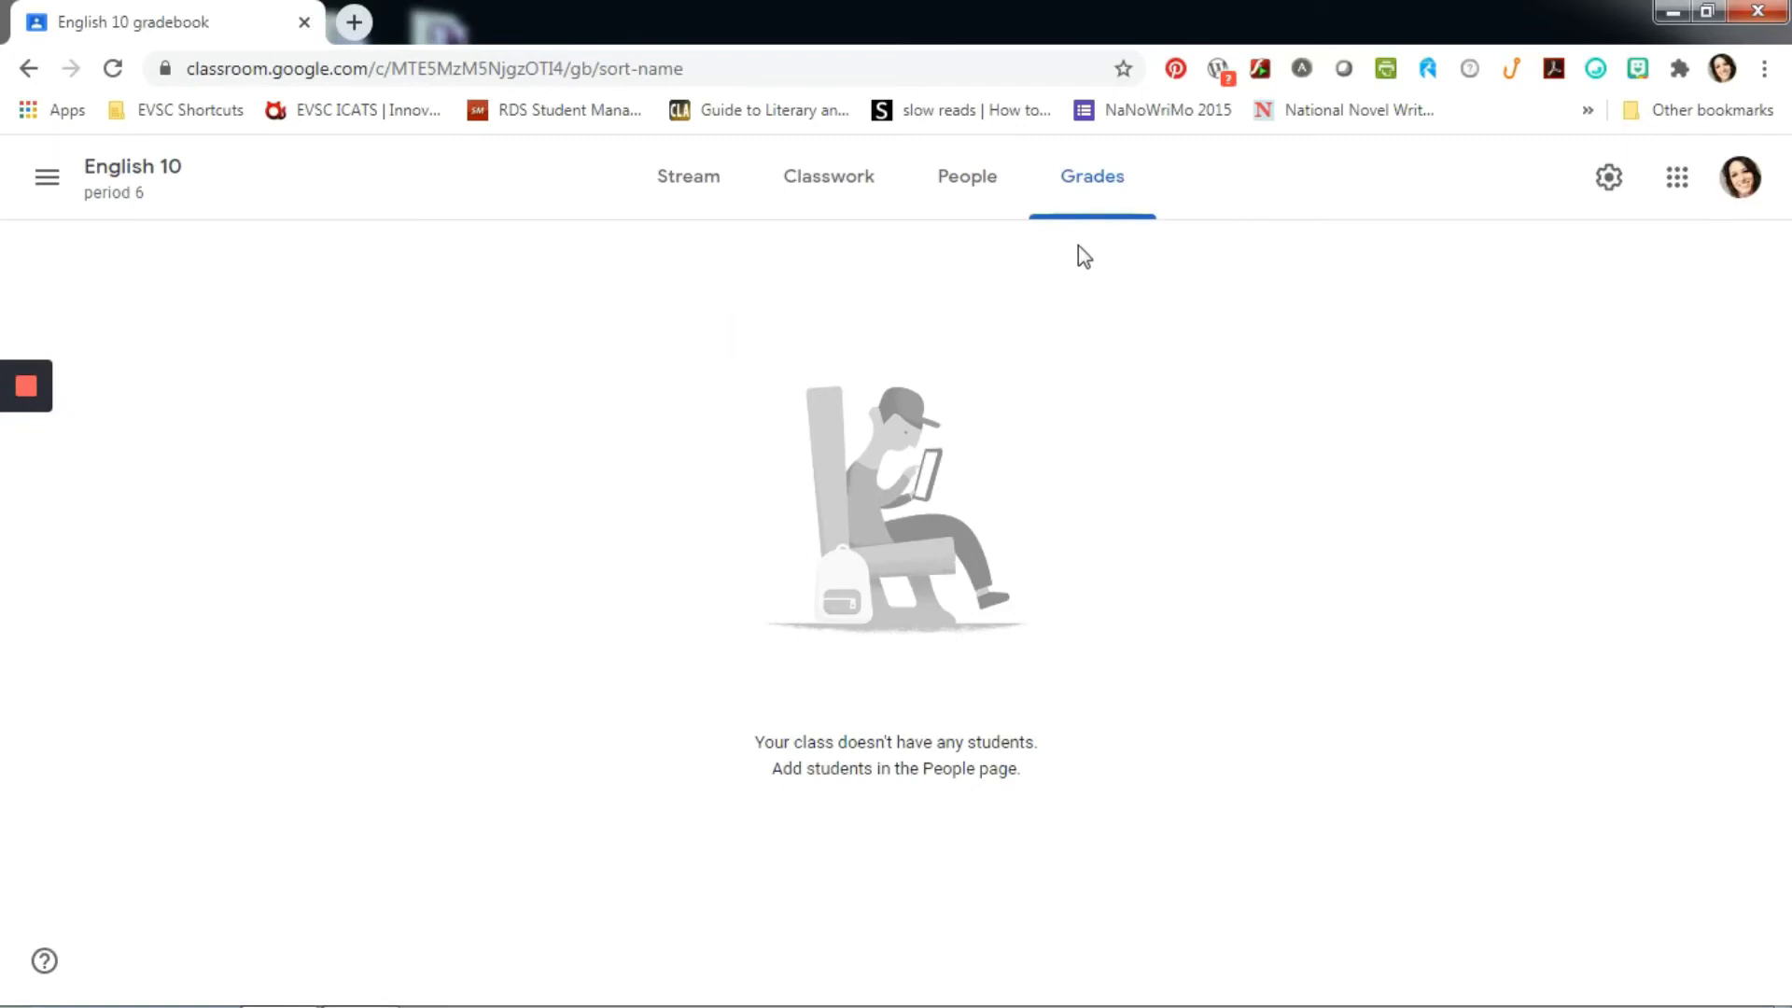
{"action": "left_click", "coordinate": [691, 187]}
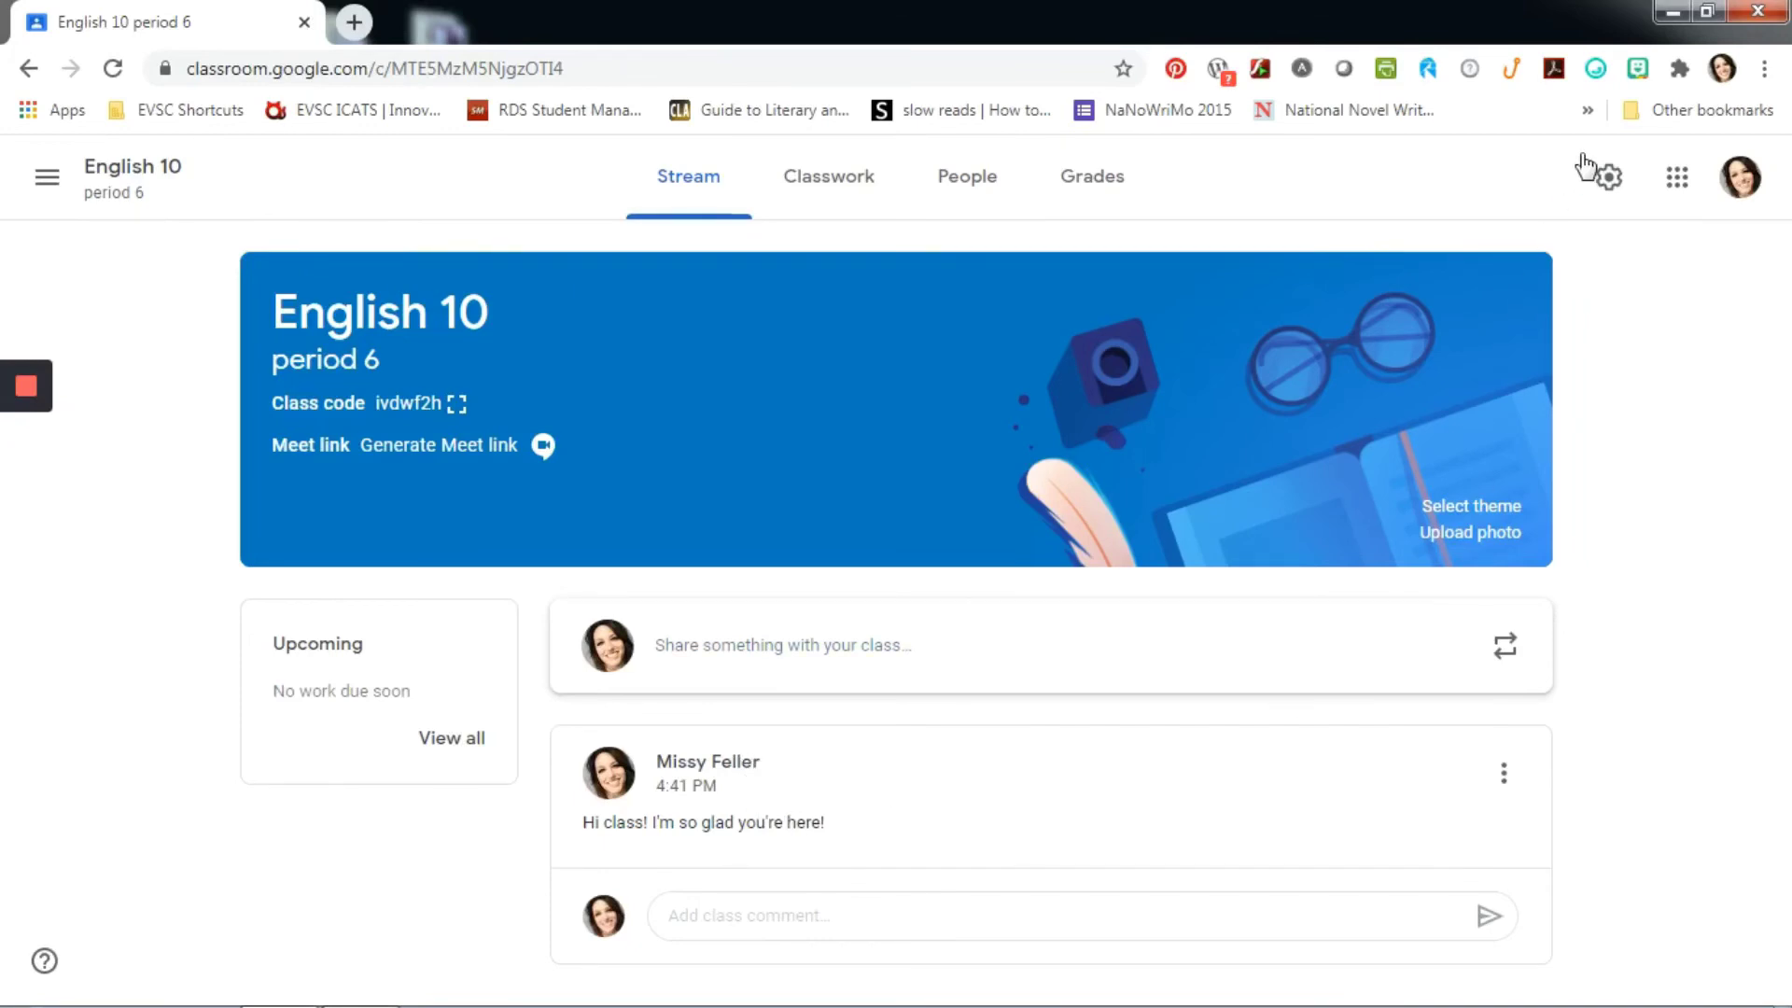
In the general class settings, set classwork on the stream to "Hide notifications".
{"action": "left_click", "coordinate": [1606, 178]}
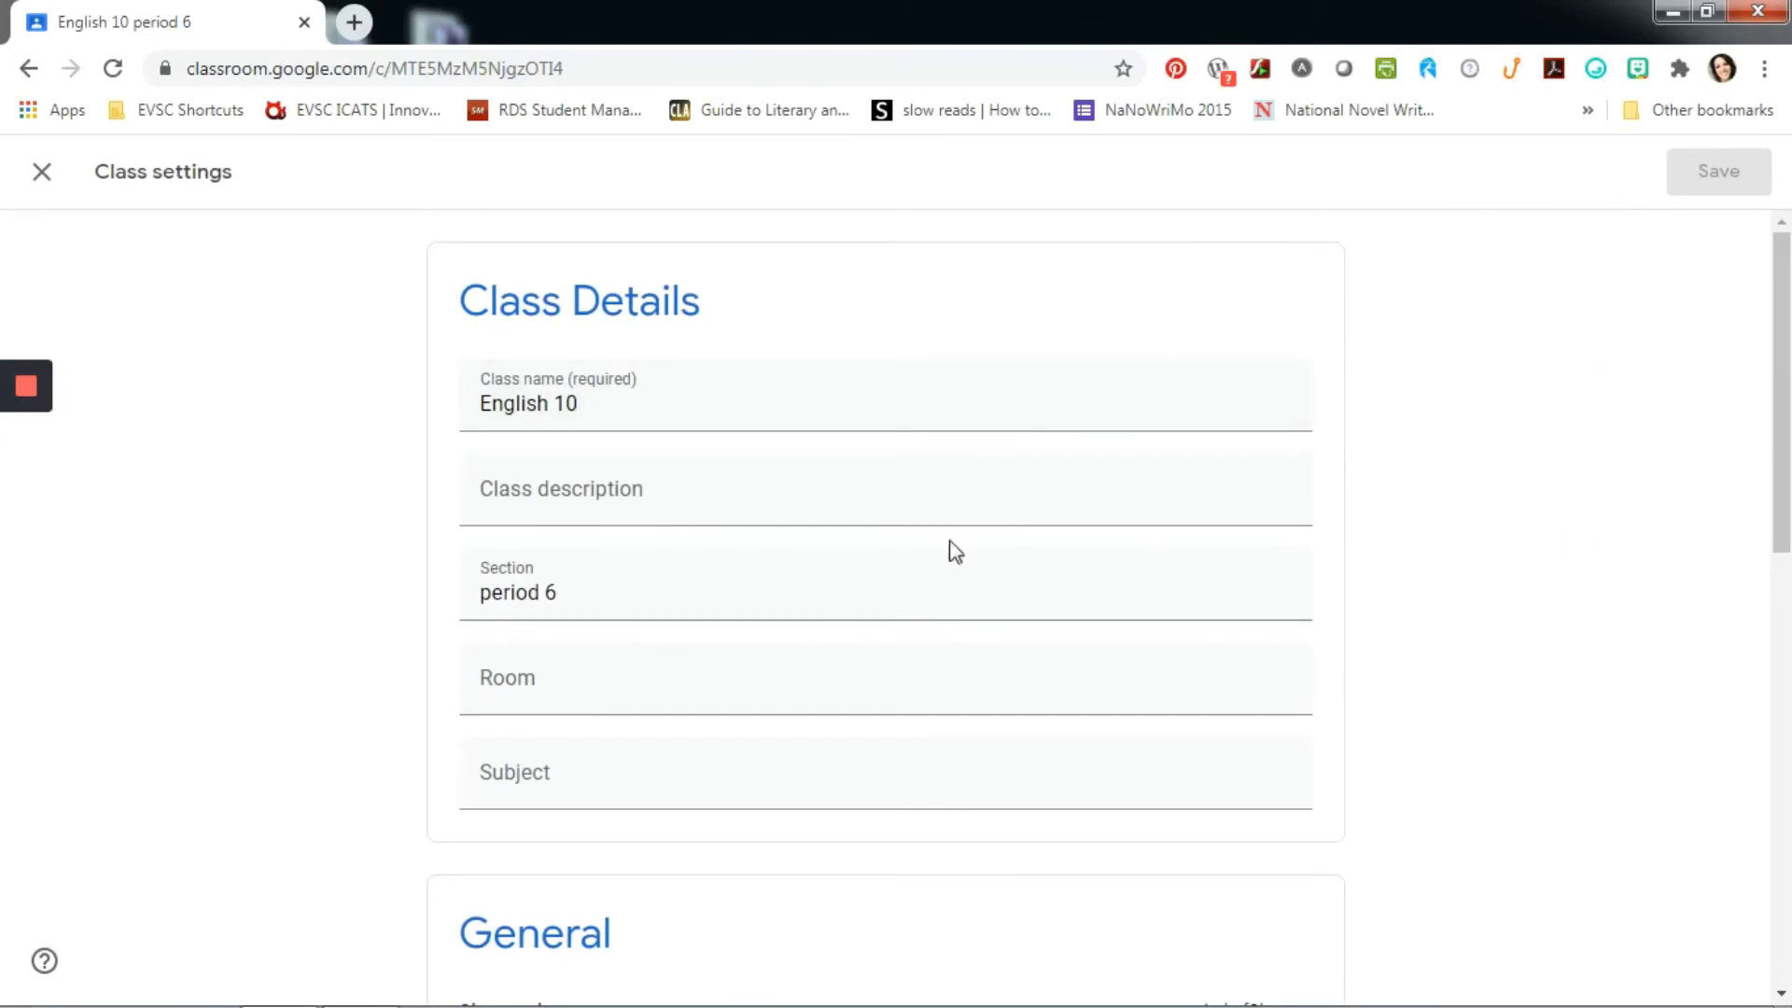
{"action": "scroll", "coordinate": [924, 579], "scroll_direction": "down", "scroll_amount": 8}
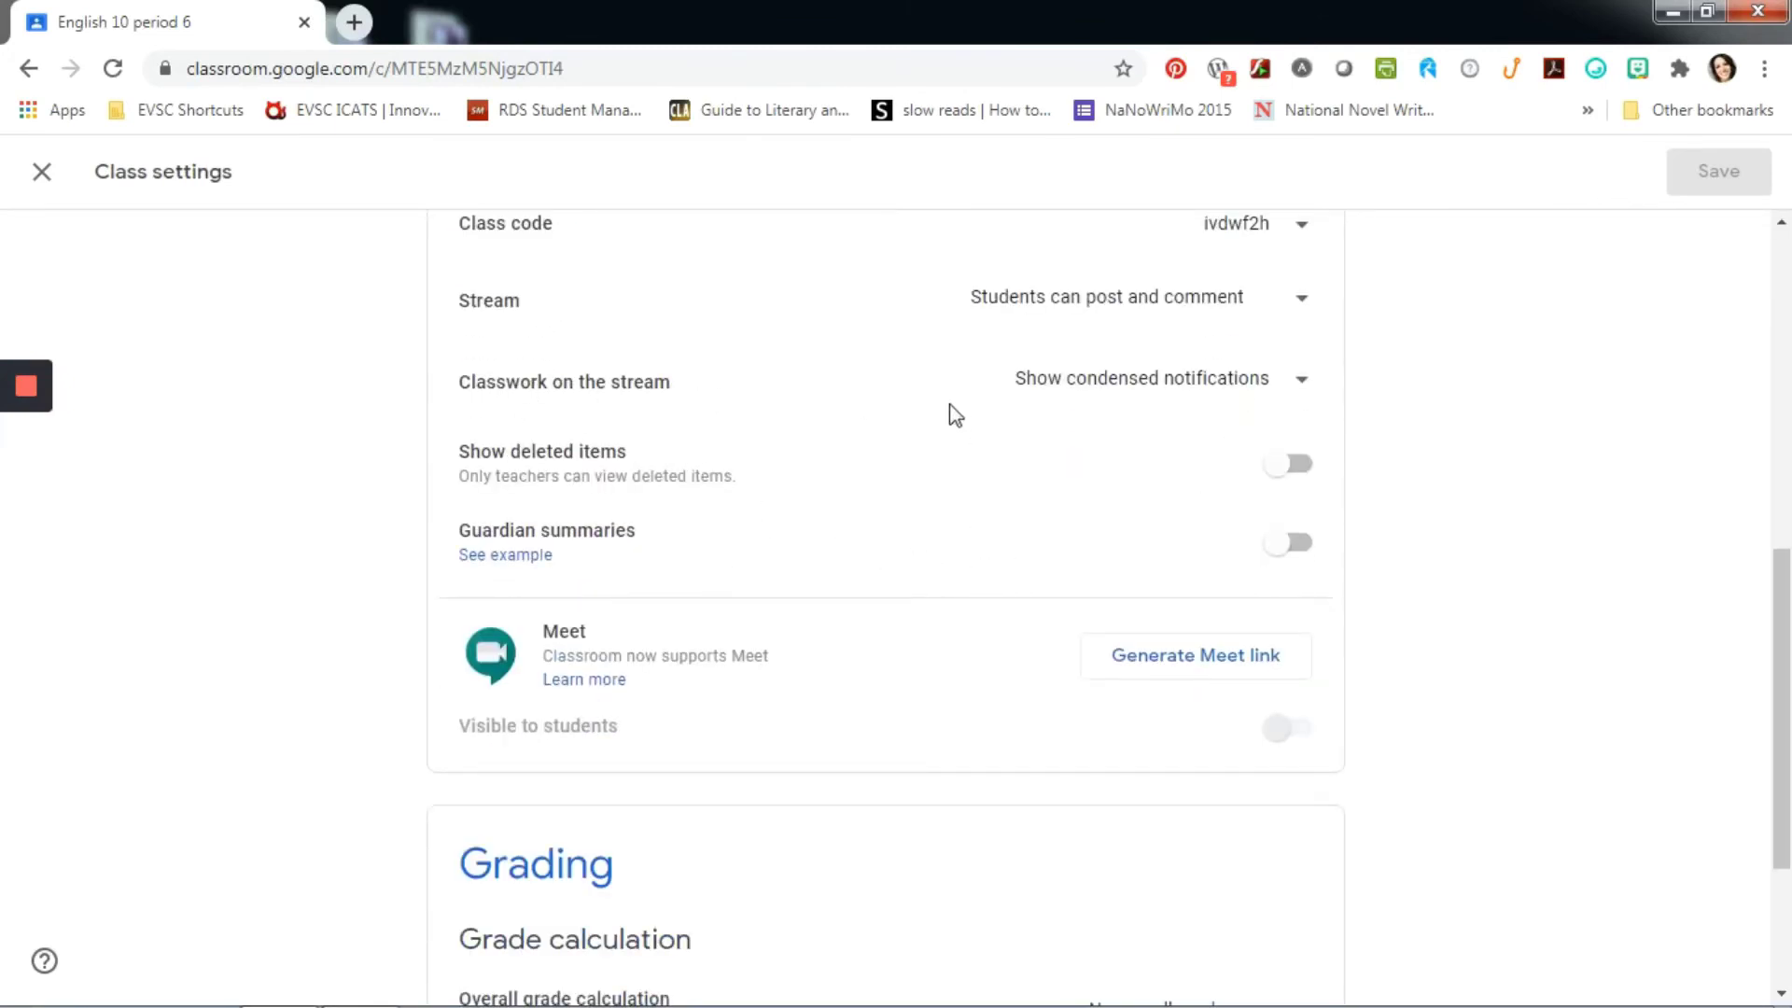
{"action": "left_click", "coordinate": [1175, 396]}
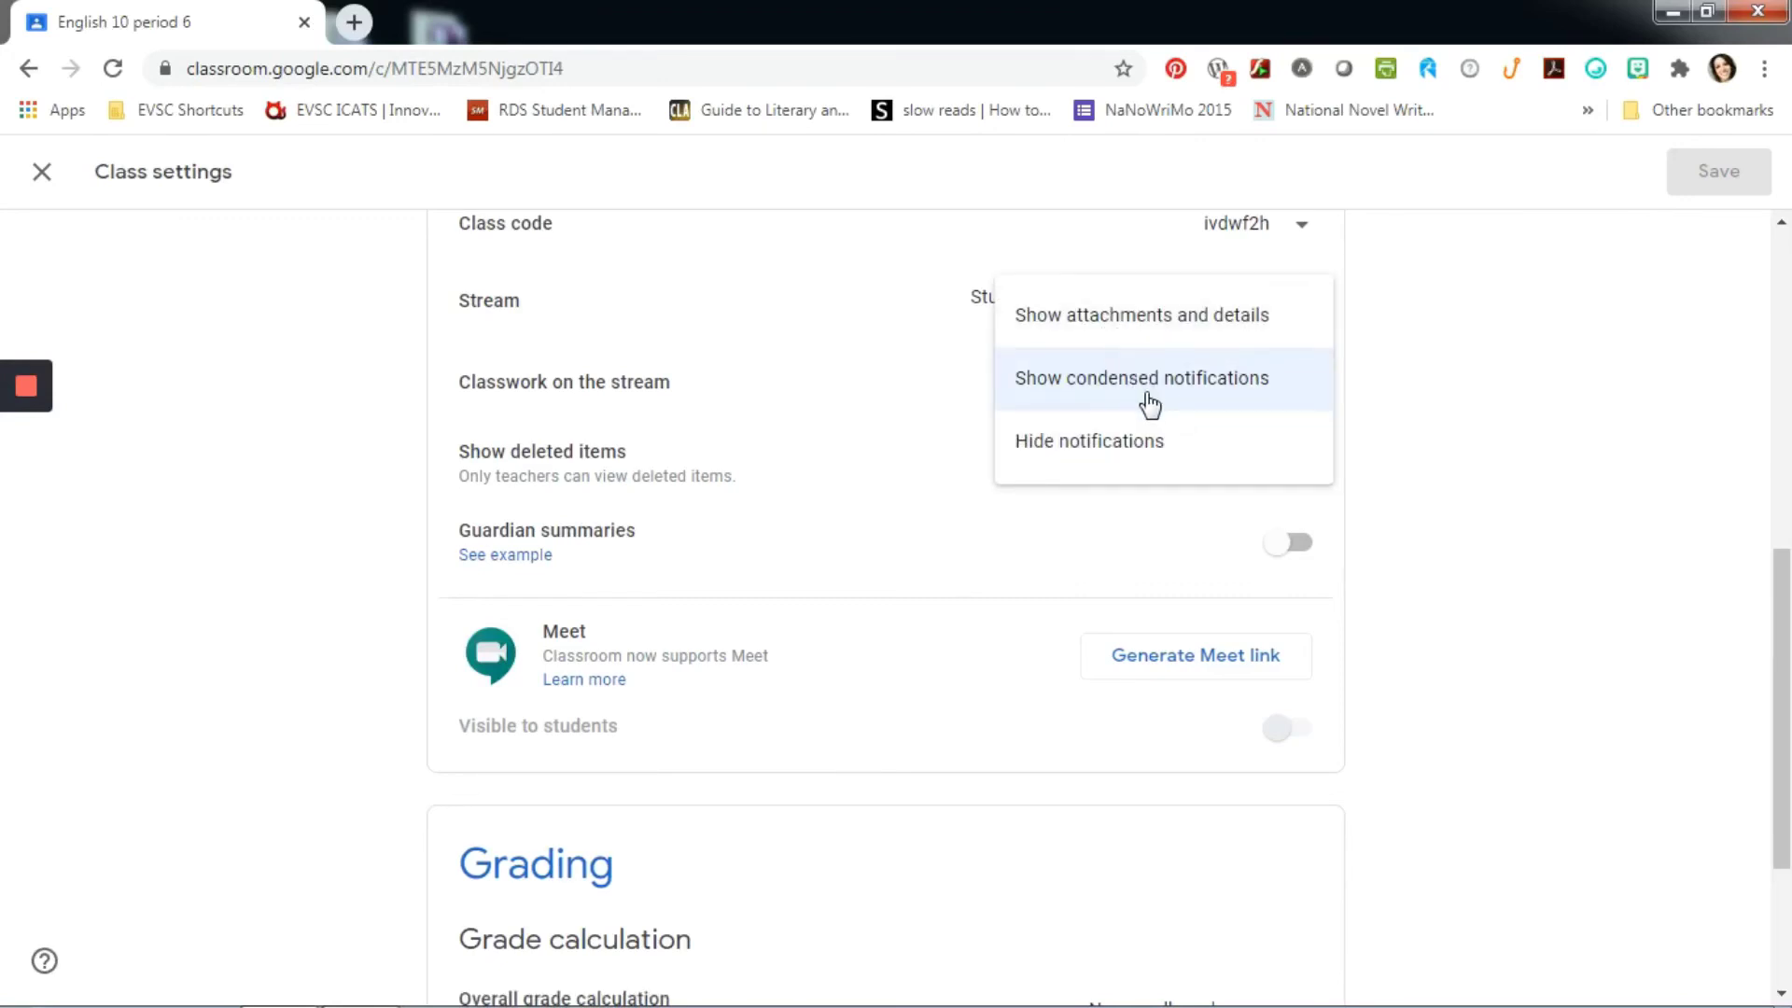
{"action": "left_click", "coordinate": [1140, 462]}
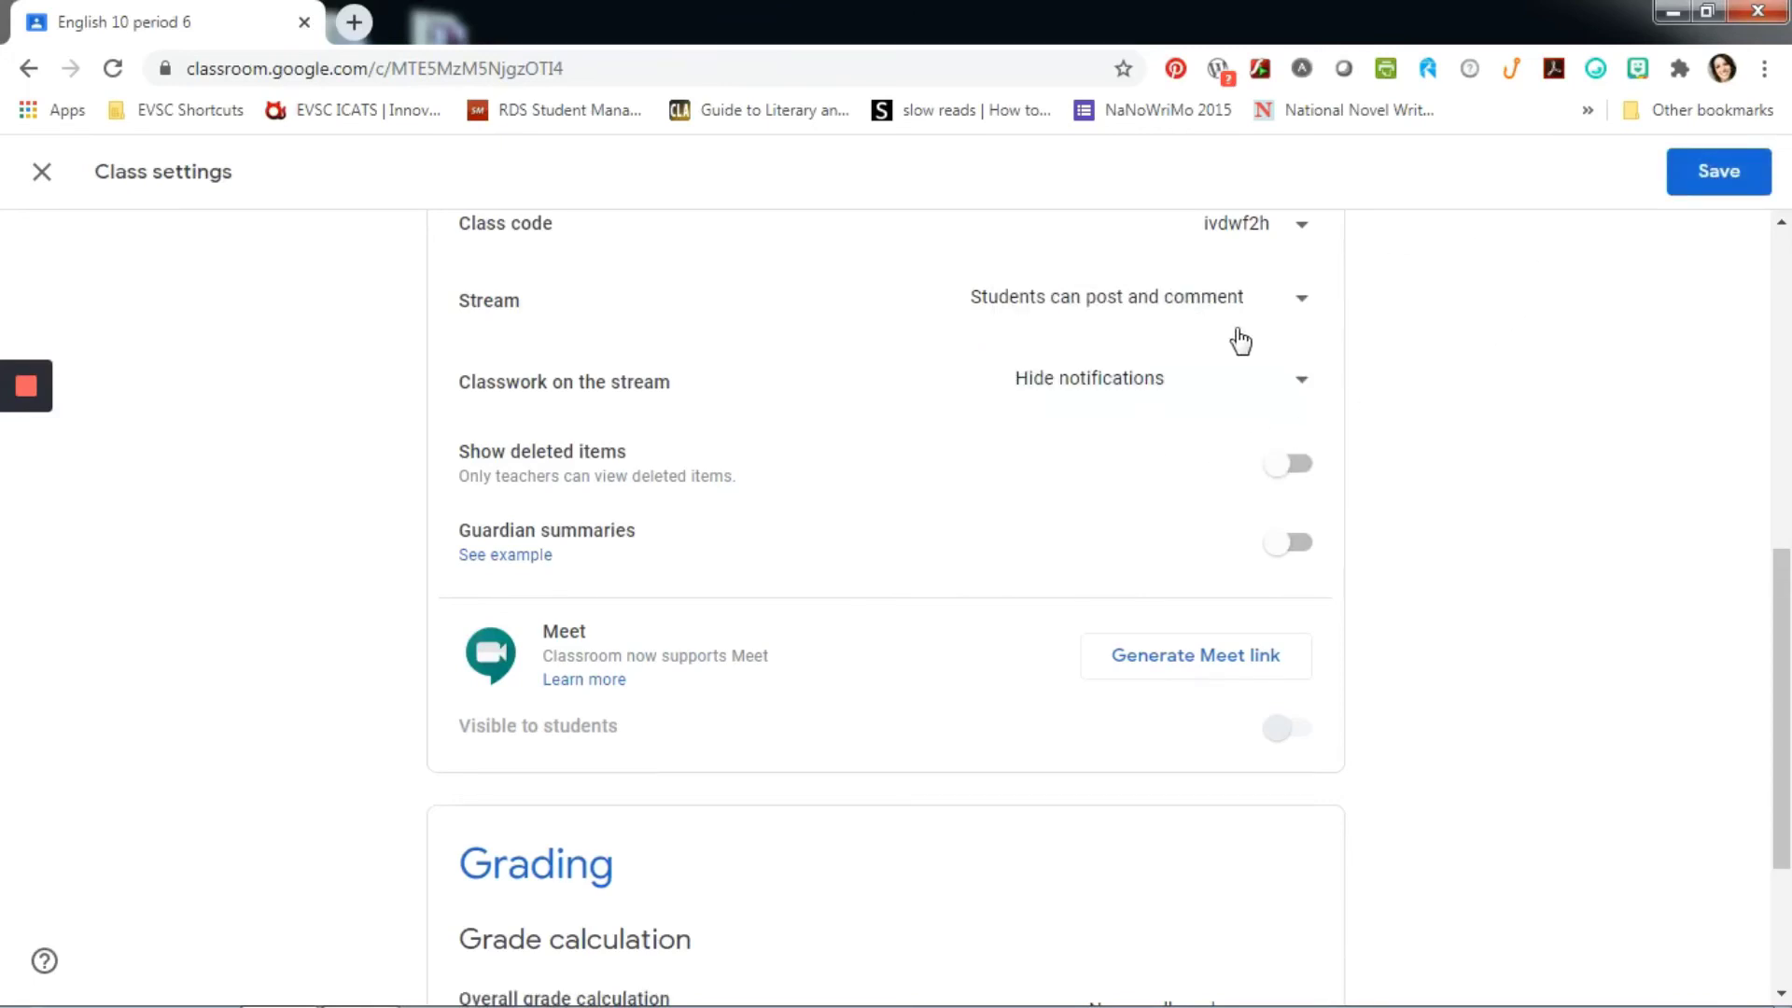
Set the stream permission to "Students can only comment" and save the class settings.
{"action": "scroll", "coordinate": [1240, 341], "scroll_direction": "up", "scroll_amount": 2}
{"action": "left_click", "coordinate": [1122, 446]}
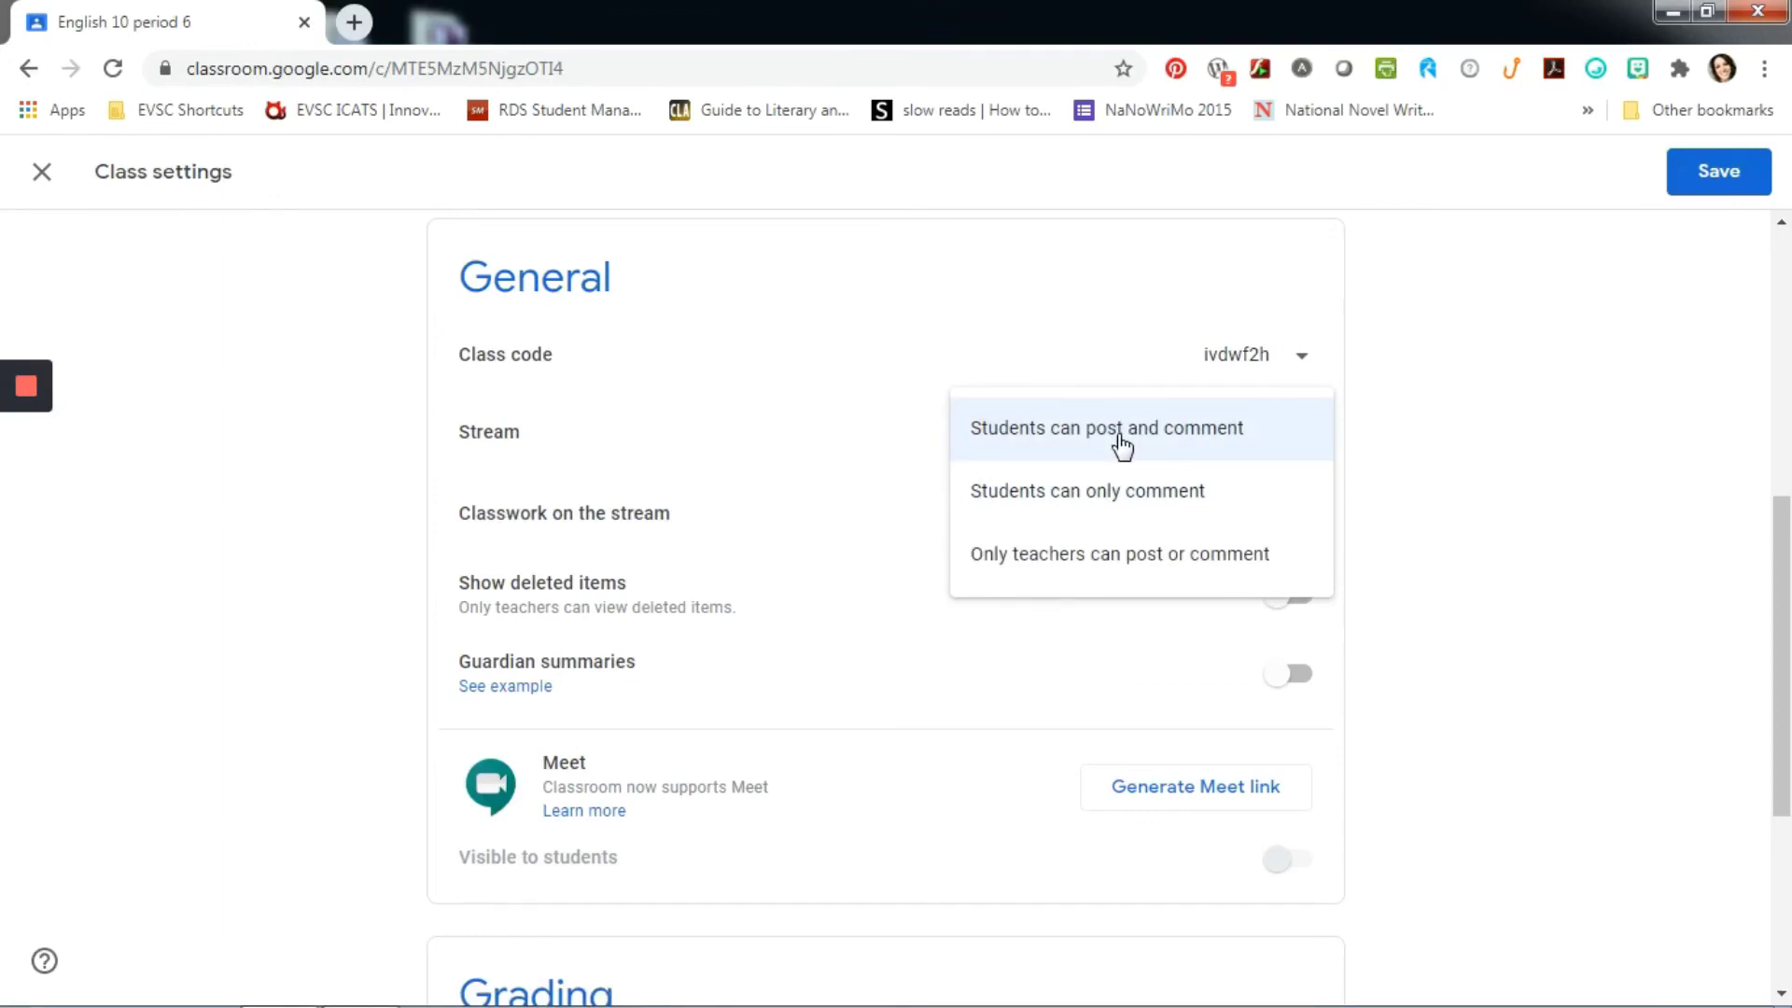
{"action": "left_click", "coordinate": [1129, 513]}
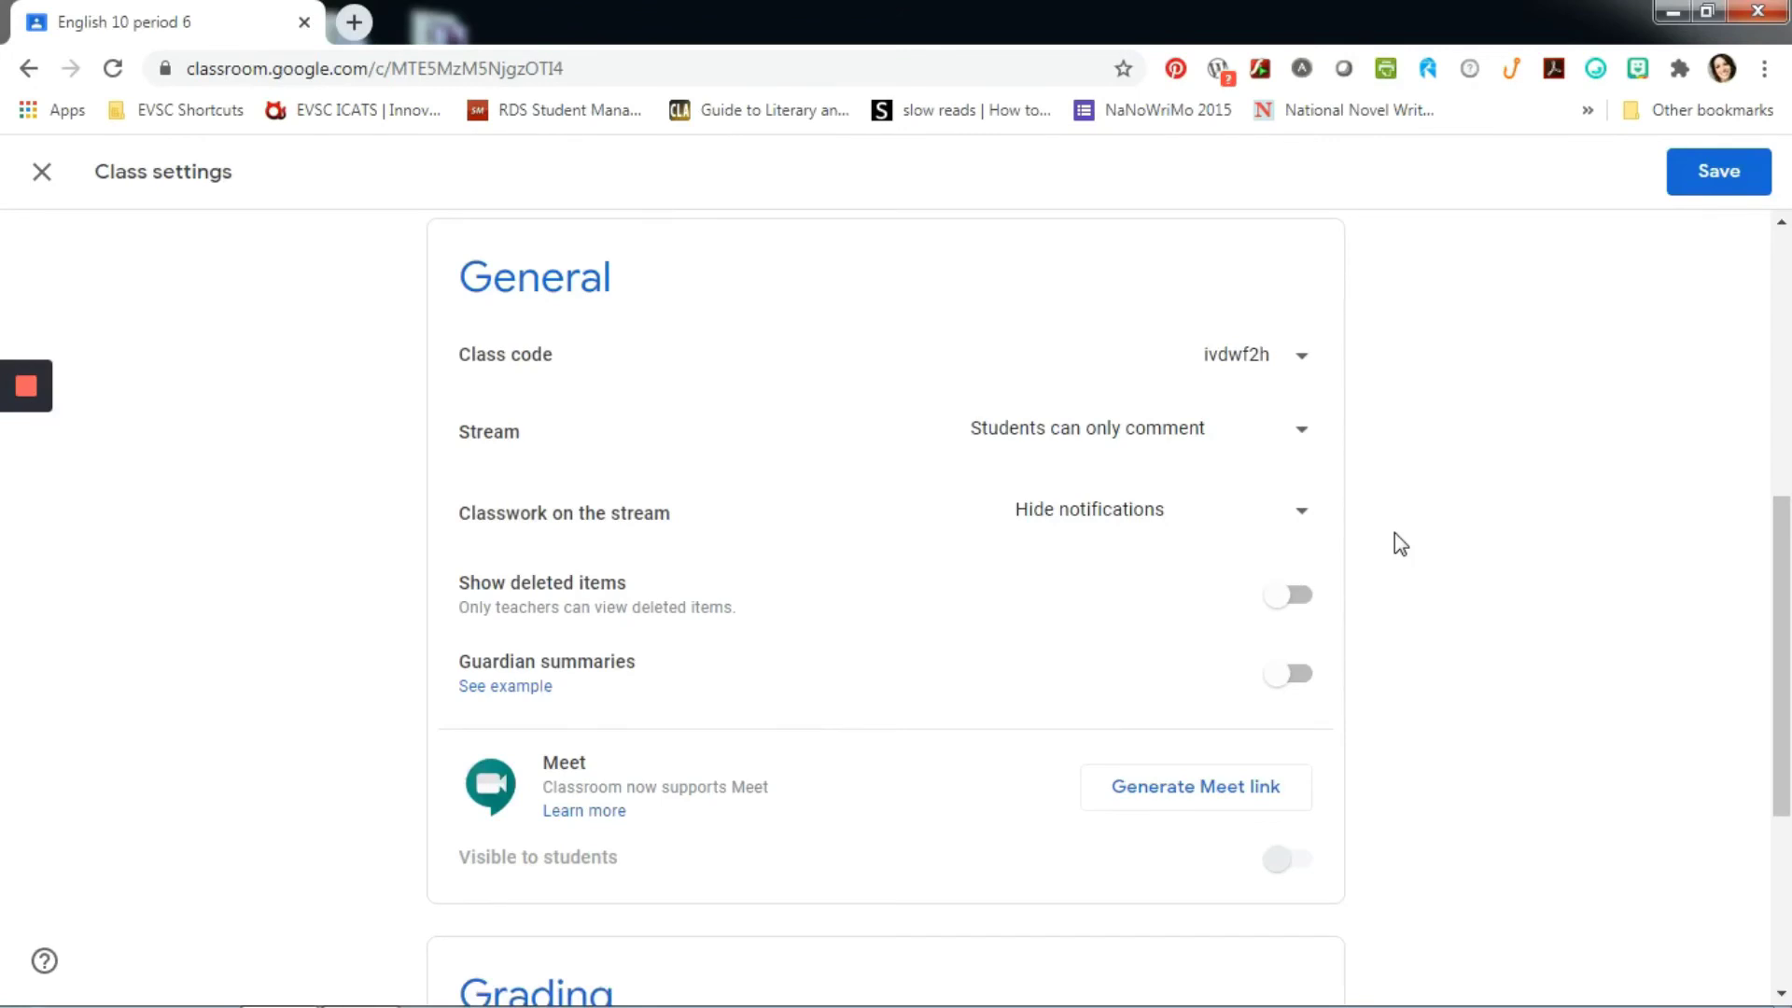
{"action": "left_click", "coordinate": [1681, 177]}
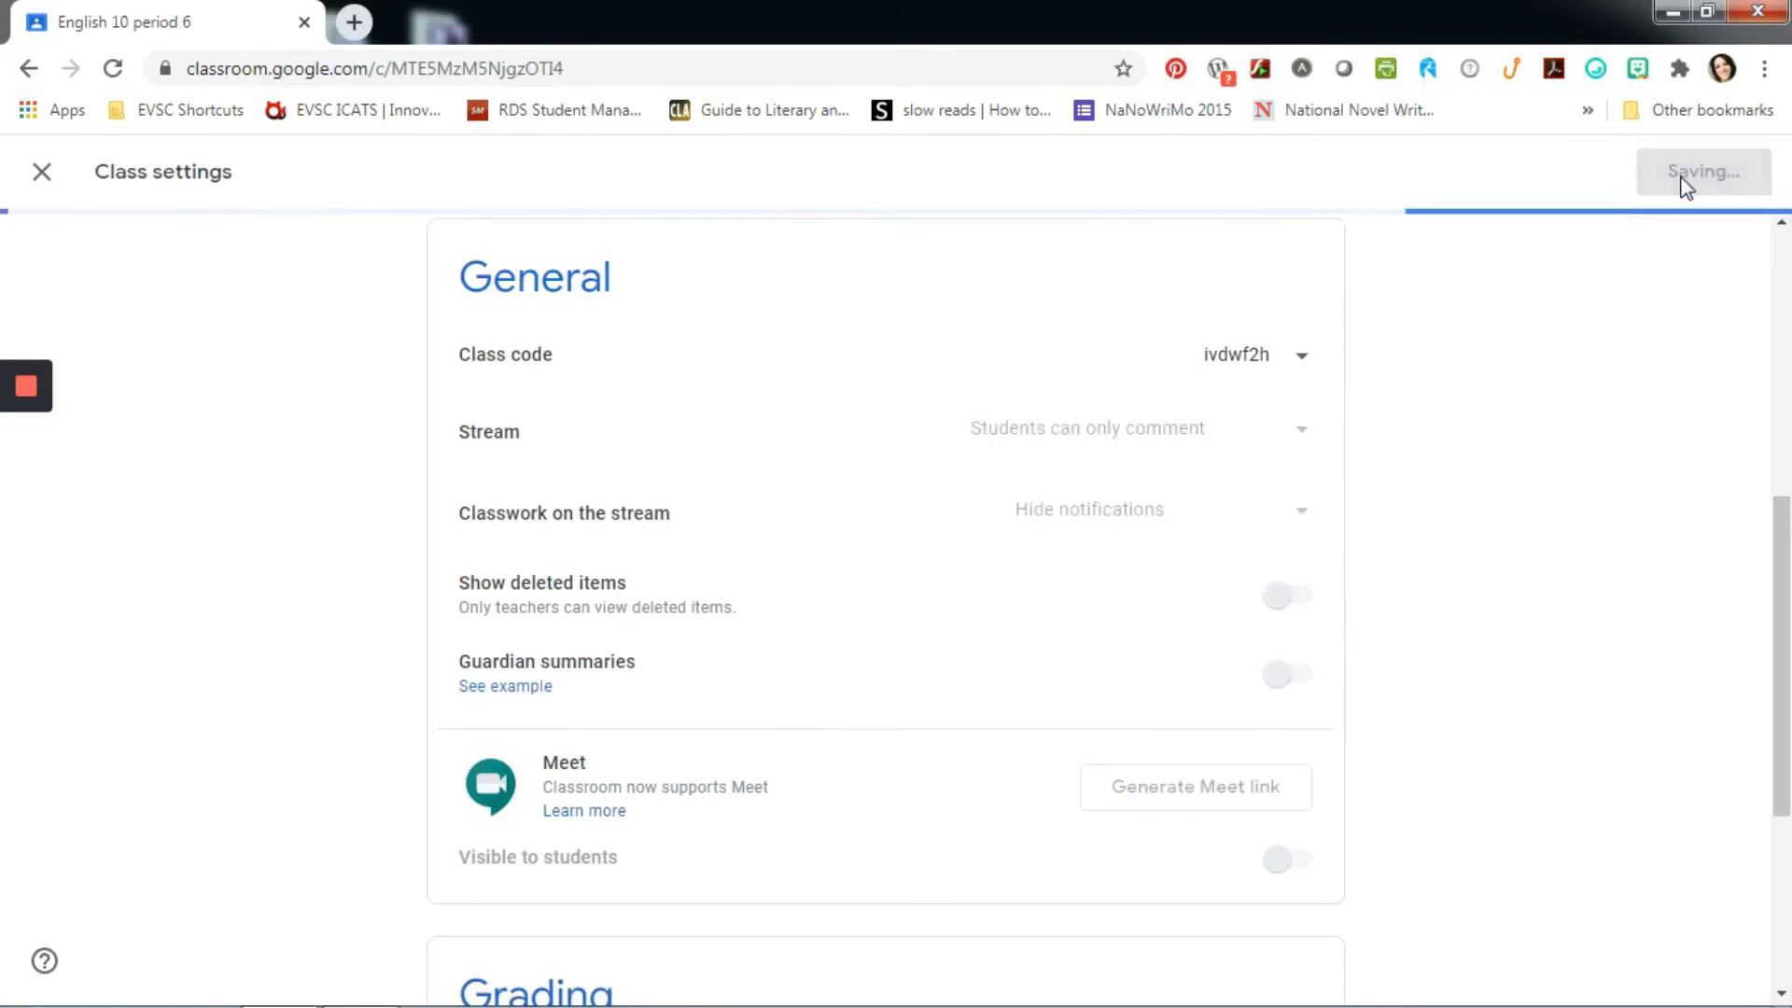